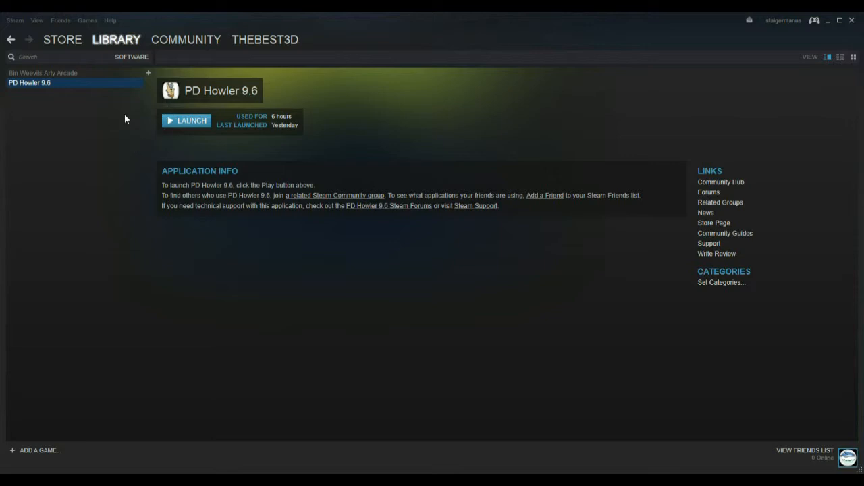
- Launch PD Howler 9.6 from the Steam library and turn off its compact full screen mode
click(190, 123)
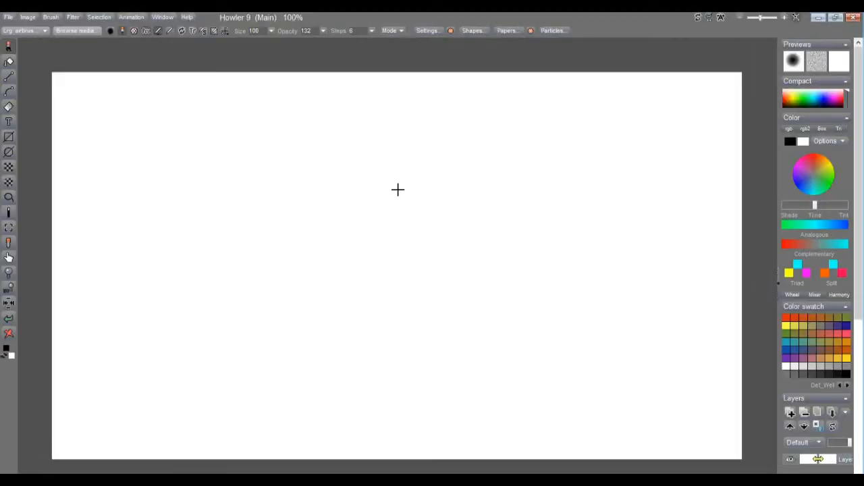
click(164, 19)
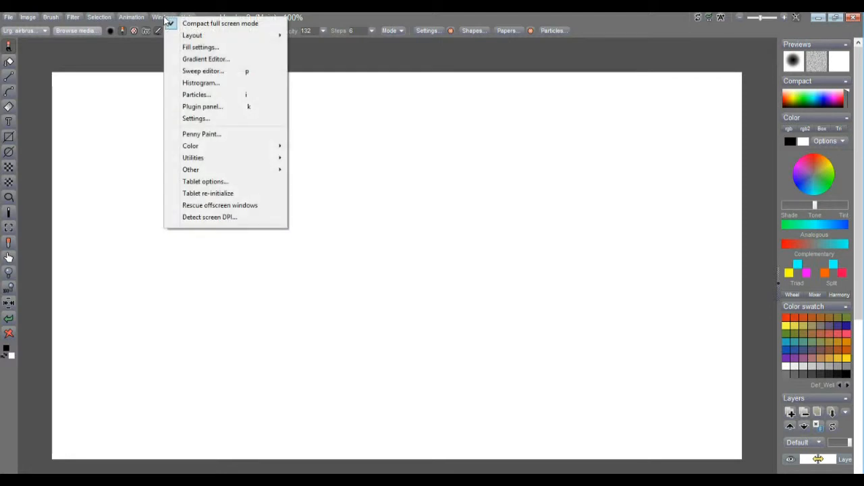
click(212, 25)
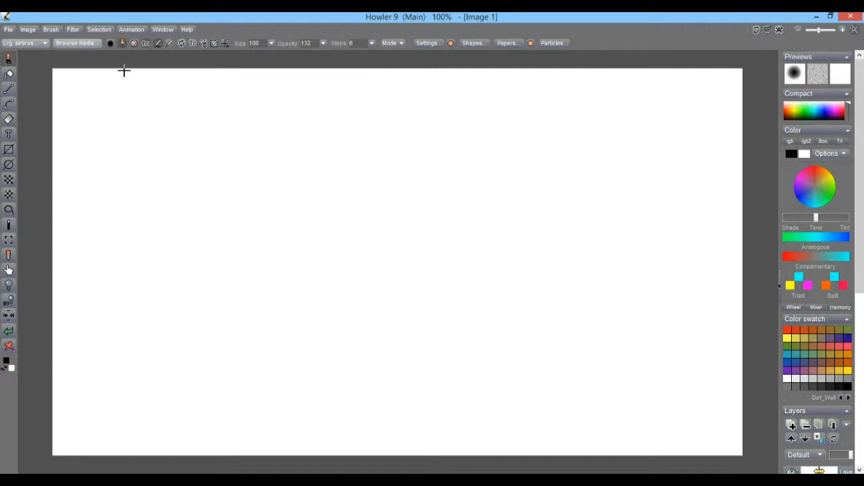
- Display the About information to check the program's version
click(186, 30)
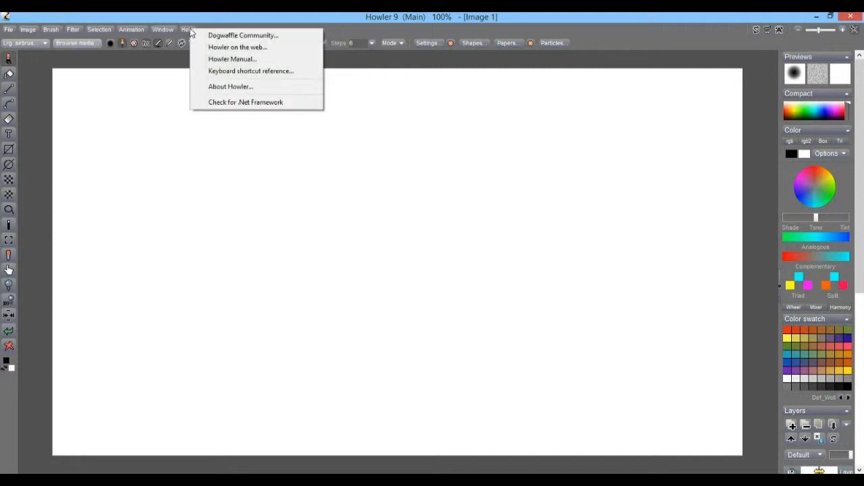
click(229, 86)
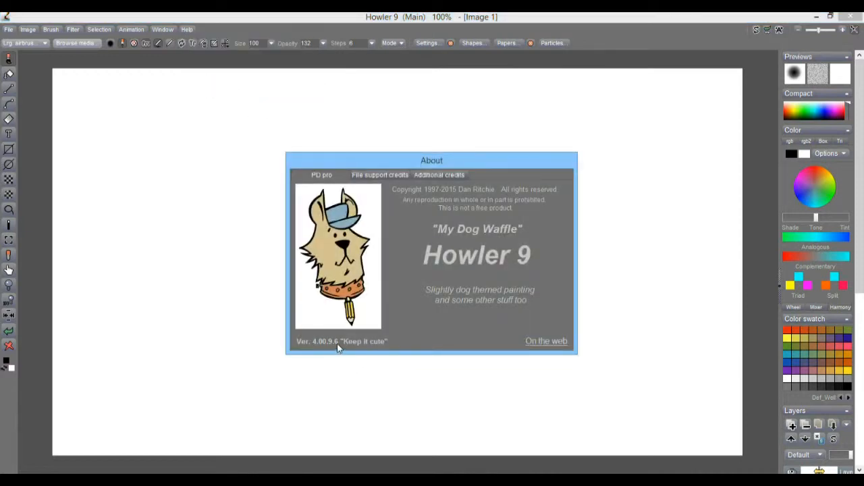
- Scribble a black airbrush stroke across the canvas, then choose a pastel brush and scribble over it
mouse_move(144, 202)
mouse_down()
mouse_move(158, 183)
mouse_move(150, 259)
mouse_move(458, 300)
mouse_move(475, 203)
mouse_move(314, 223)
mouse_up()
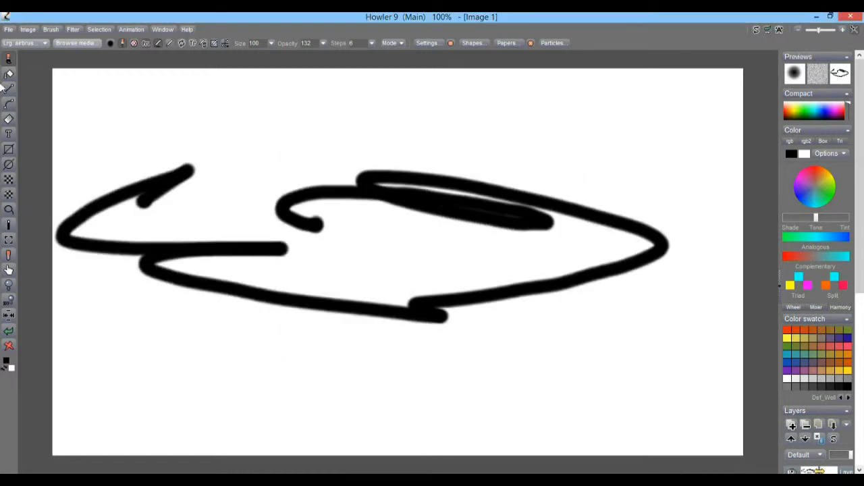
click(23, 43)
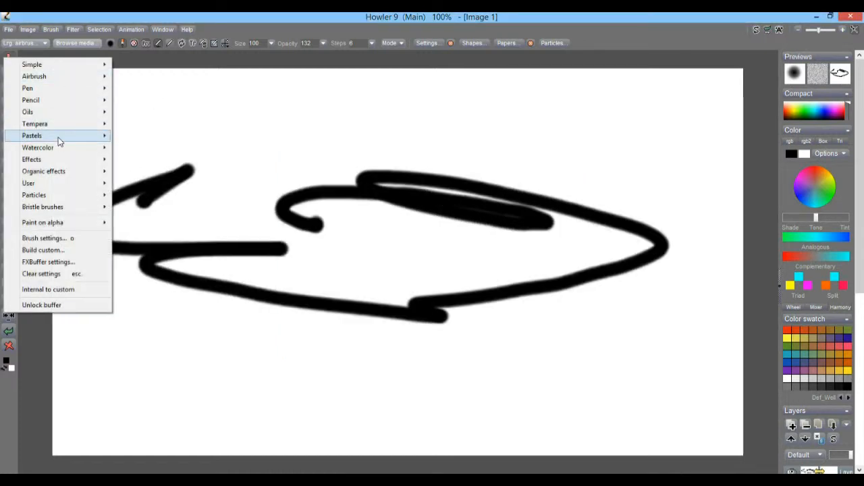
mouse_move(58, 138)
click(151, 144)
mouse_move(273, 174)
mouse_down()
mouse_move(382, 163)
mouse_move(618, 303)
mouse_move(513, 221)
mouse_up()
- Choose the forest animals brush from the Stickers media and scatter its animals across the canvas
click(76, 42)
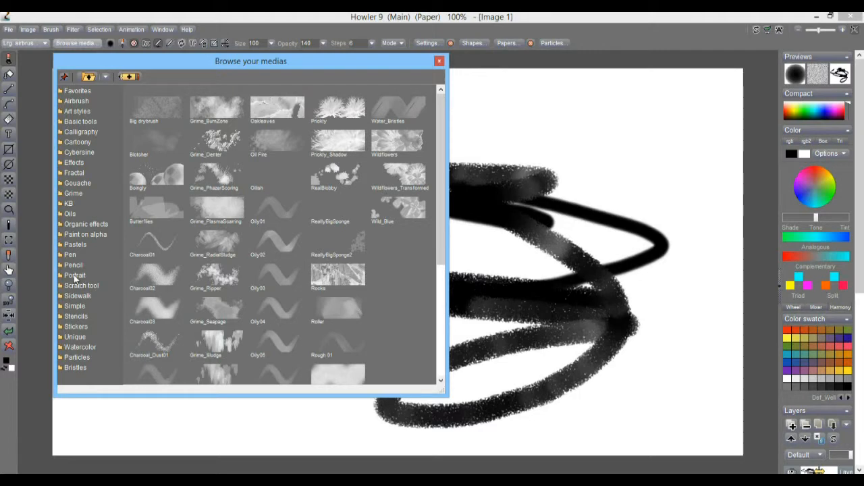
click(73, 328)
click(208, 177)
mouse_move(411, 222)
mouse_down()
mouse_move(104, 307)
mouse_move(412, 237)
mouse_move(317, 297)
mouse_up()
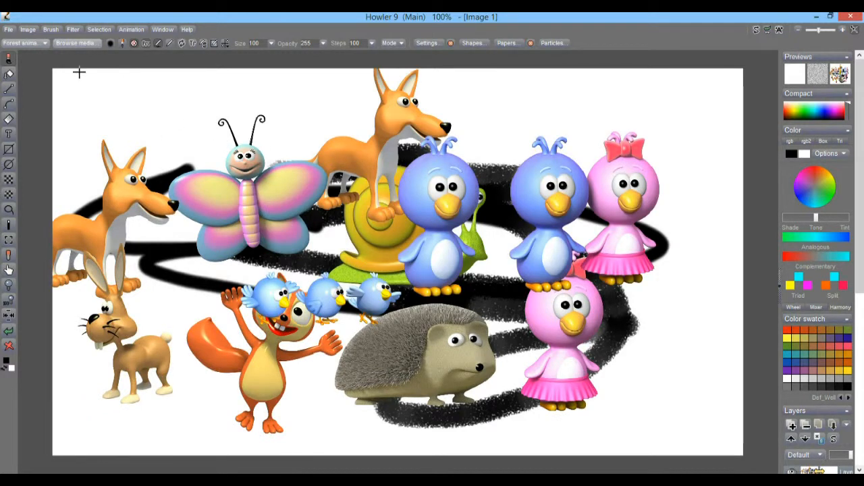
- Flood-fill the canvas's upper-left white area with black, then cover the whole canvas with a diagonal black-to-white linear gradient
click(8, 76)
click(125, 117)
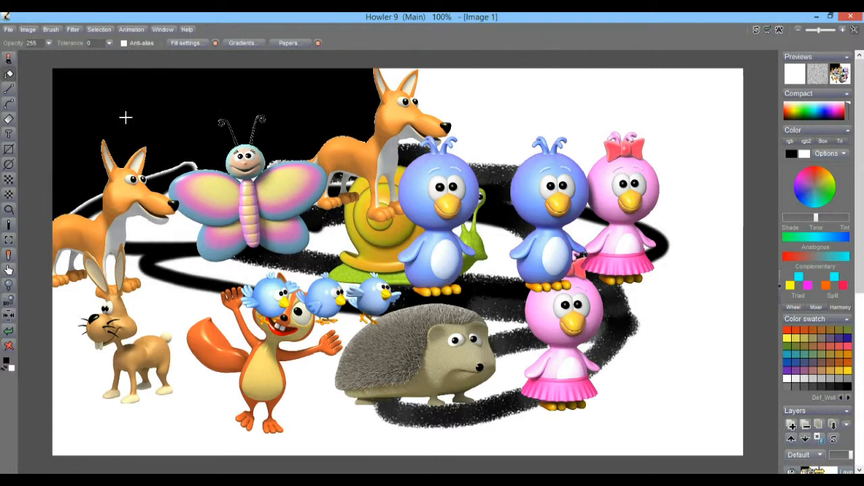
click(9, 119)
drag(280, 241, 418, 143)
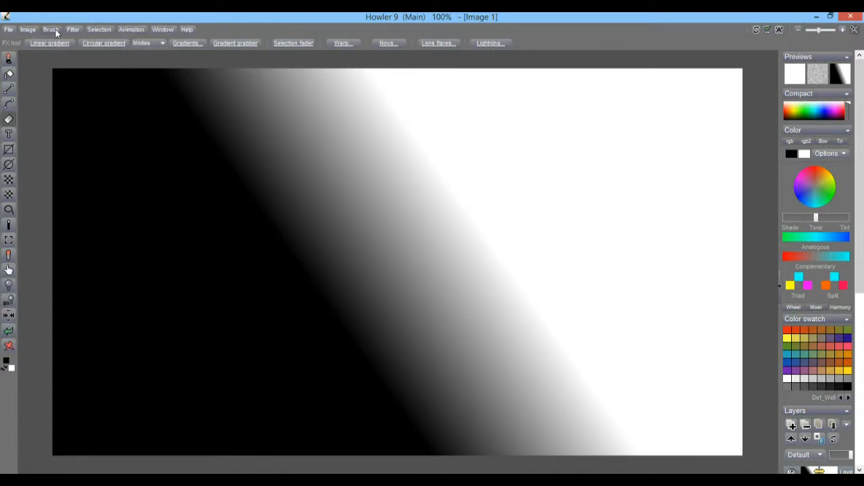
click(72, 30)
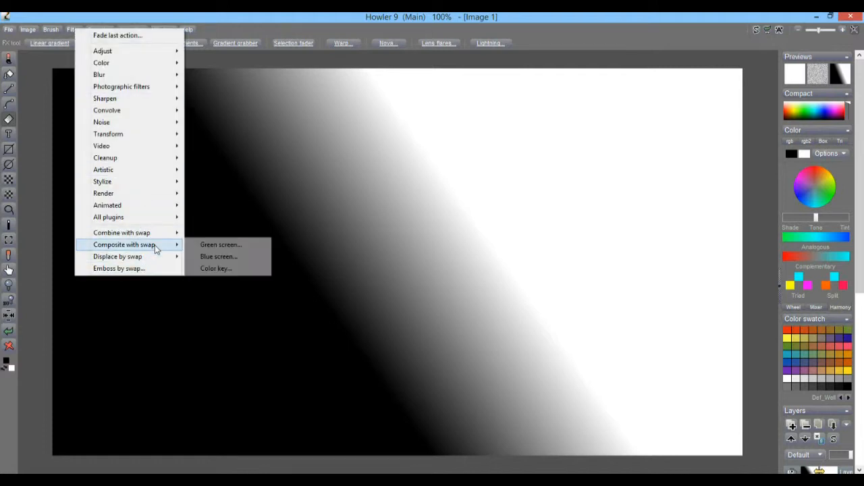
click(132, 17)
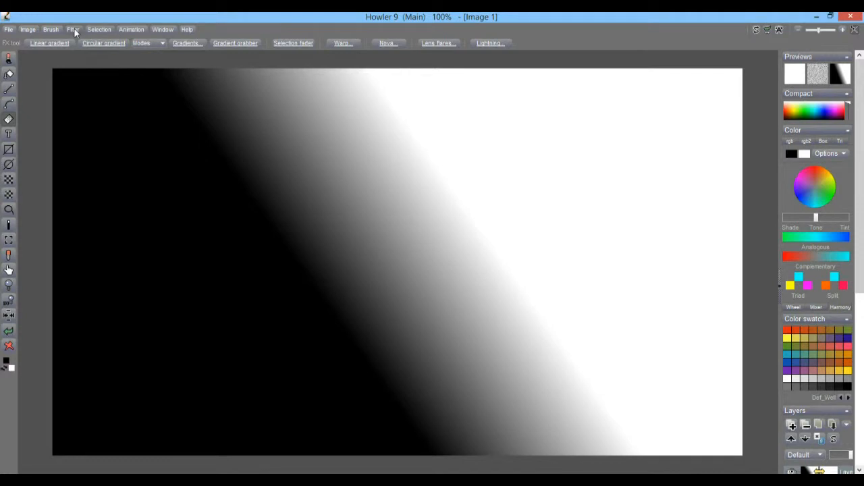
- Start the Particle modeler filter, creating a 123-frame animation at 30 fps initialized with copies of the current frame
click(73, 30)
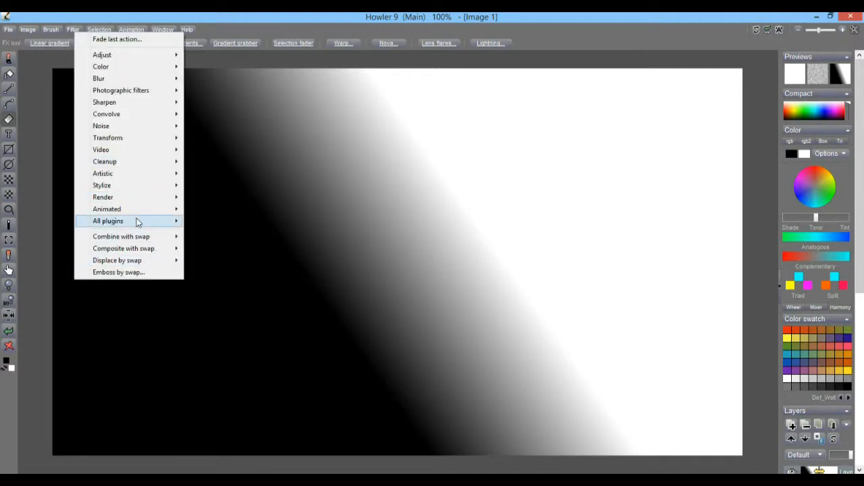
mouse_move(129, 210)
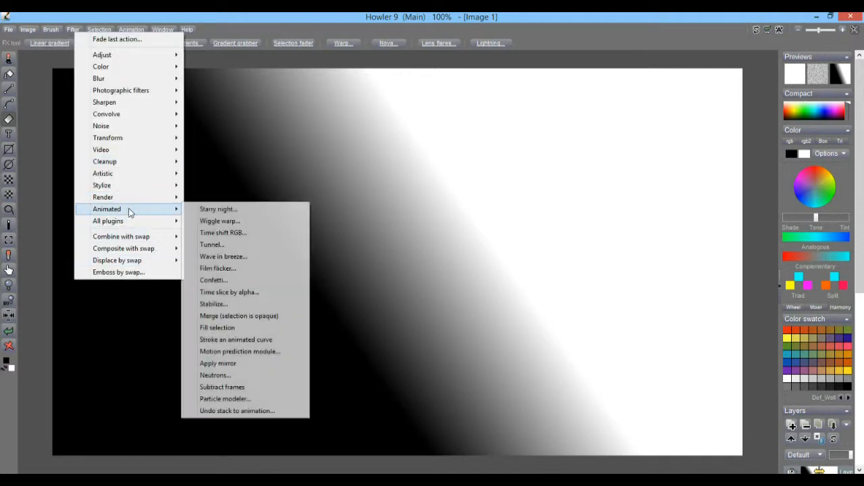
click(260, 400)
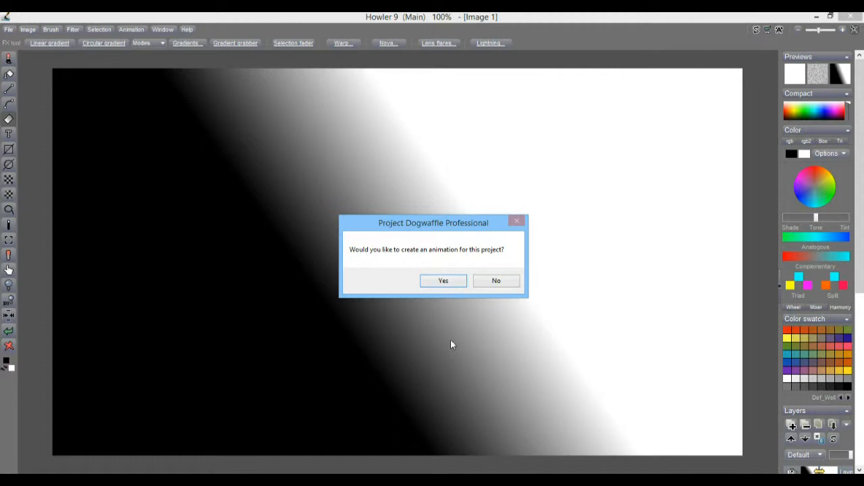
click(451, 282)
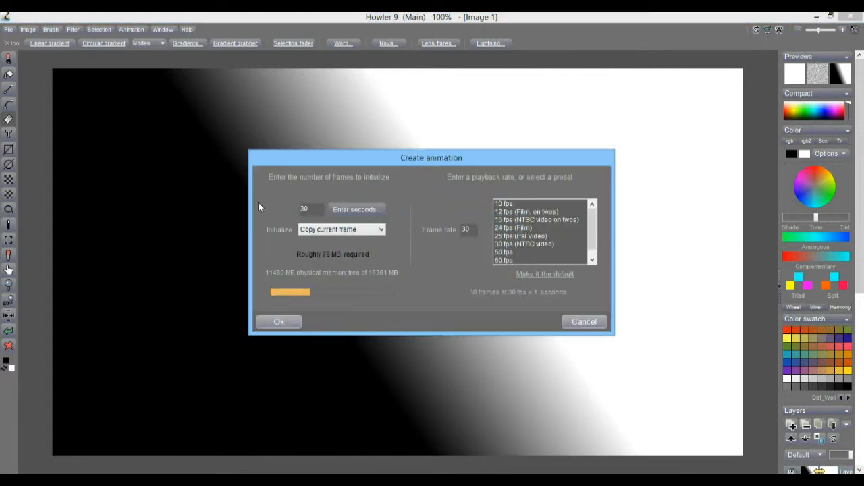
text(123)
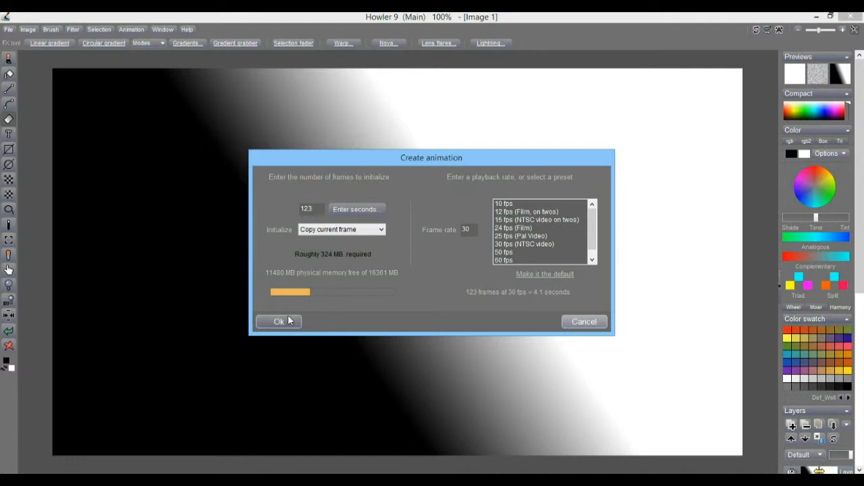
click(281, 321)
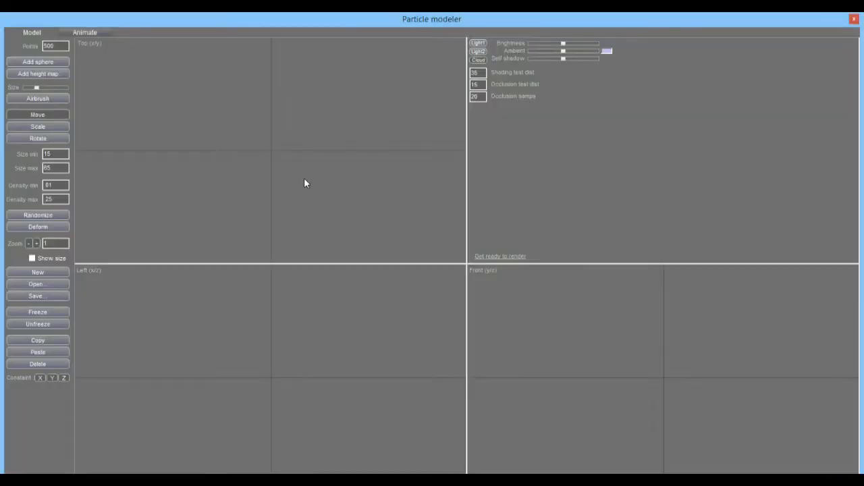
- Add two 500-point particle spheres, separate them to either side in the top view, render them as clouds and rotate the preview
click(24, 64)
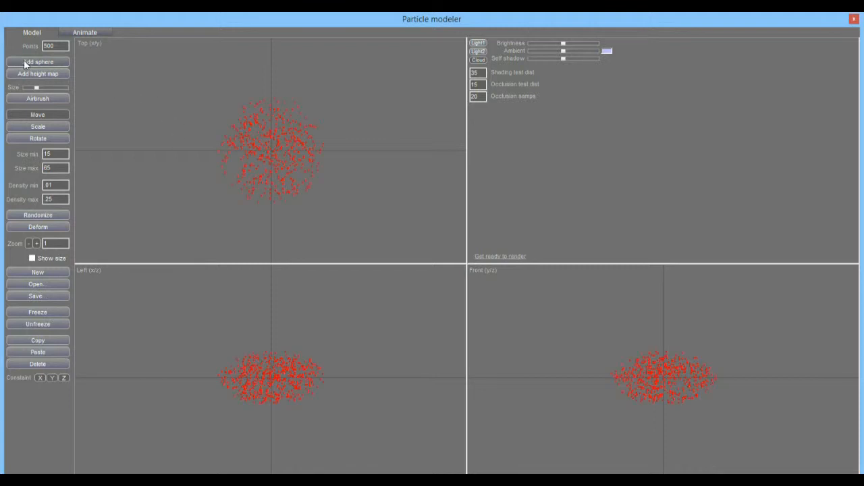
drag(272, 142, 176, 111)
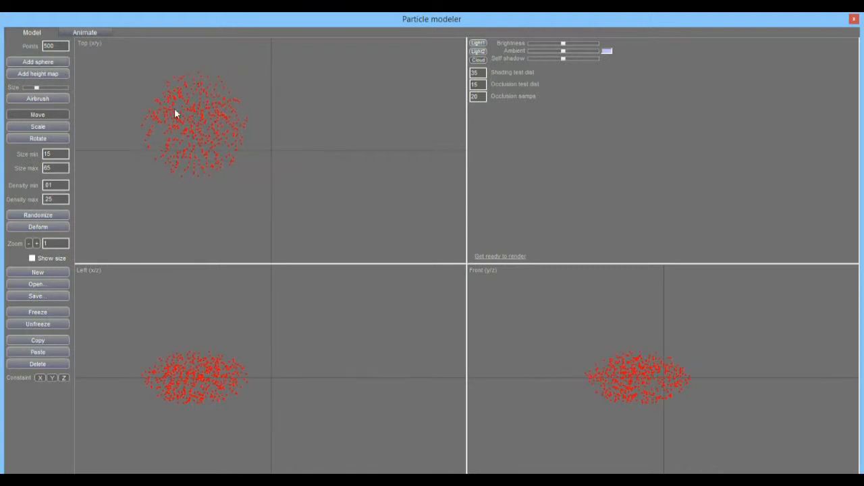
click(37, 62)
drag(274, 145, 353, 128)
click(503, 256)
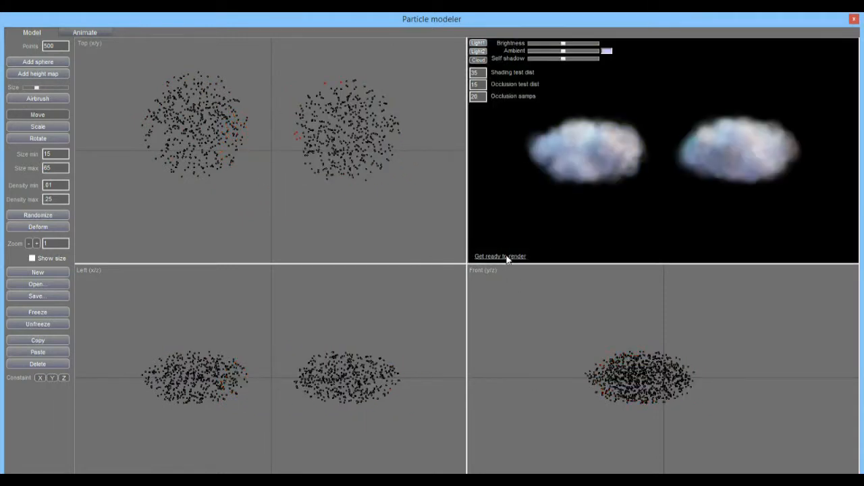
drag(738, 160, 767, 165)
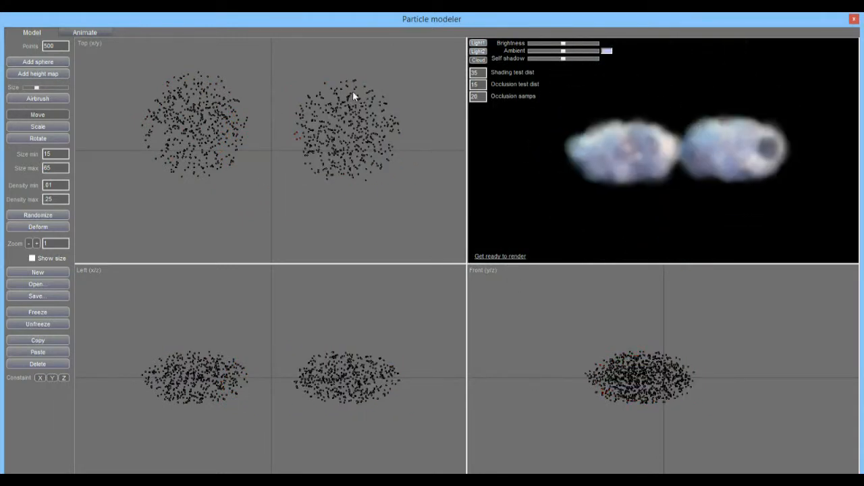
- Airbrush extra particles across both clouds with a larger brush, render and rotate the preview, and close the particle modeler
click(36, 98)
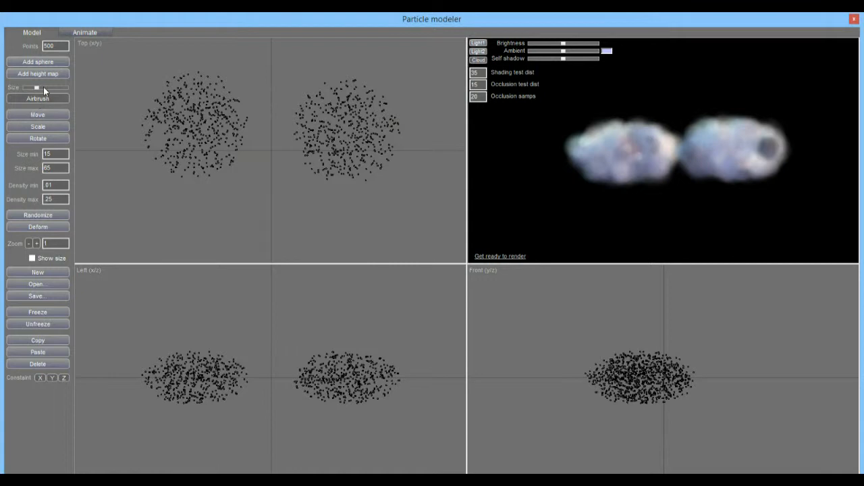
mouse_move(174, 200)
mouse_down()
mouse_move(371, 181)
mouse_move(390, 171)
mouse_up()
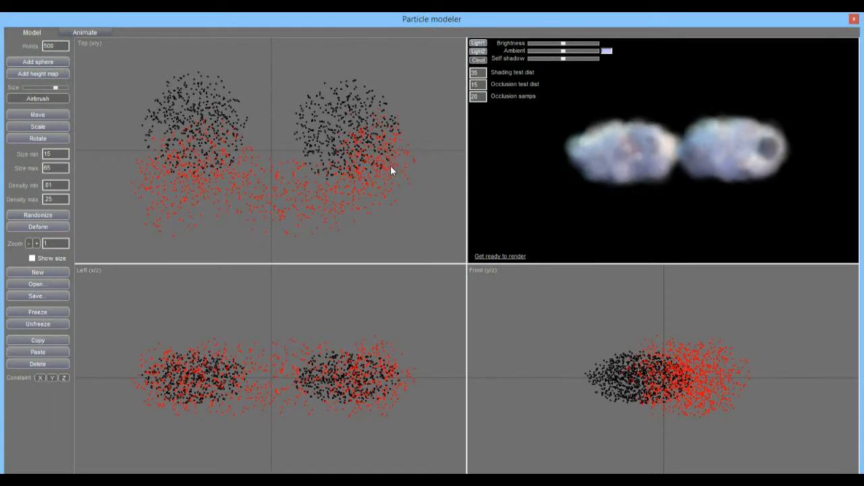
click(501, 257)
drag(605, 224, 604, 183)
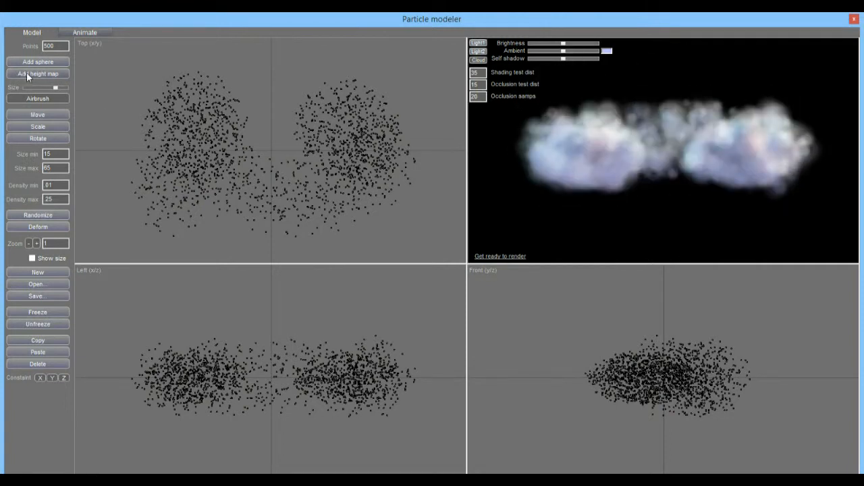
mouse_move(861, 17)
click(855, 20)
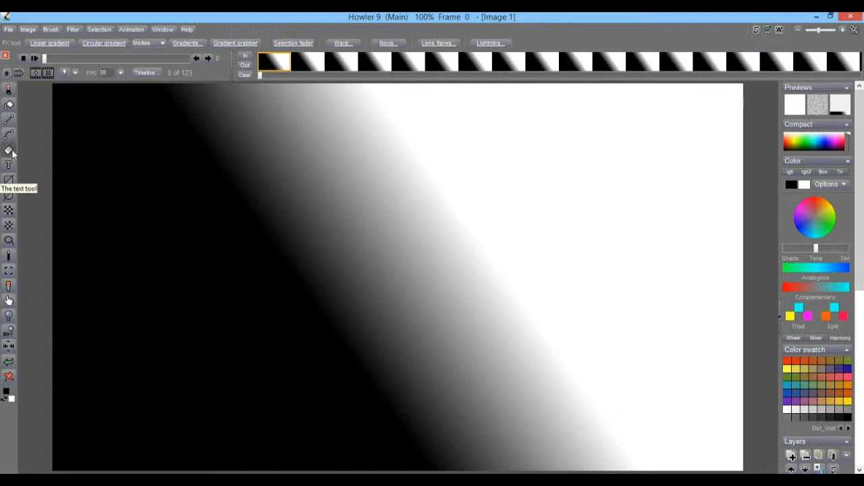
- Clear the first animation frame to white and add a large text box reading "Welcome" across the canvas
click(9, 377)
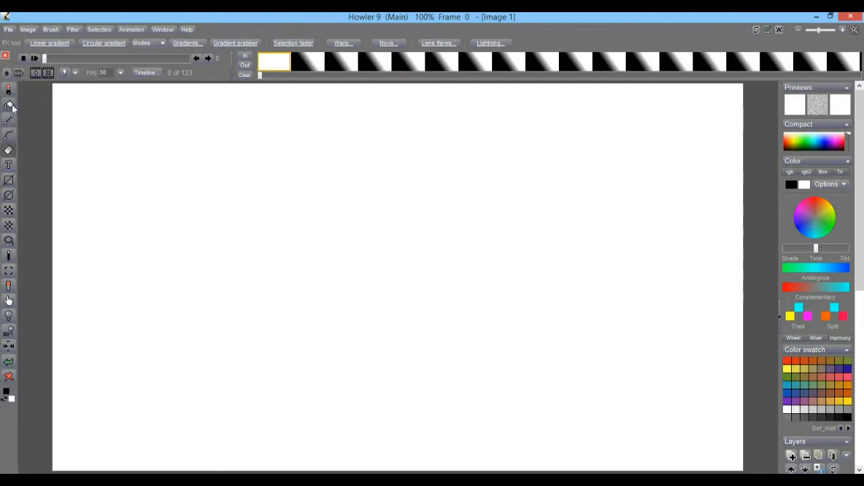
click(9, 165)
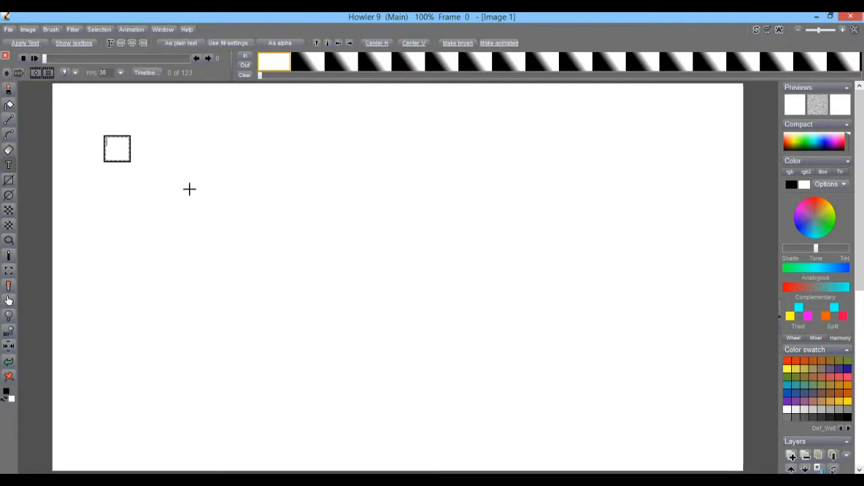
drag(106, 138, 671, 407)
text(Welcome)
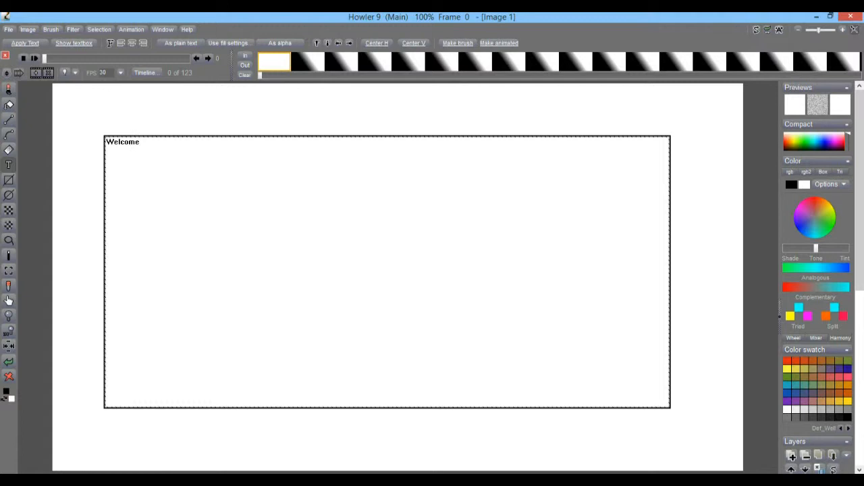
- Set the "Welcome" text to size 241 in Bell Gothic Std Black and move the font window away from the text
click(111, 43)
click(292, 78)
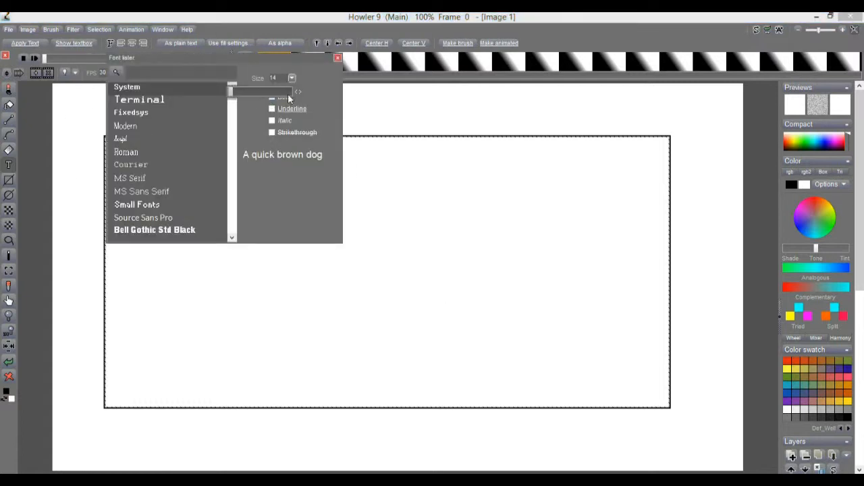
drag(263, 90, 254, 96)
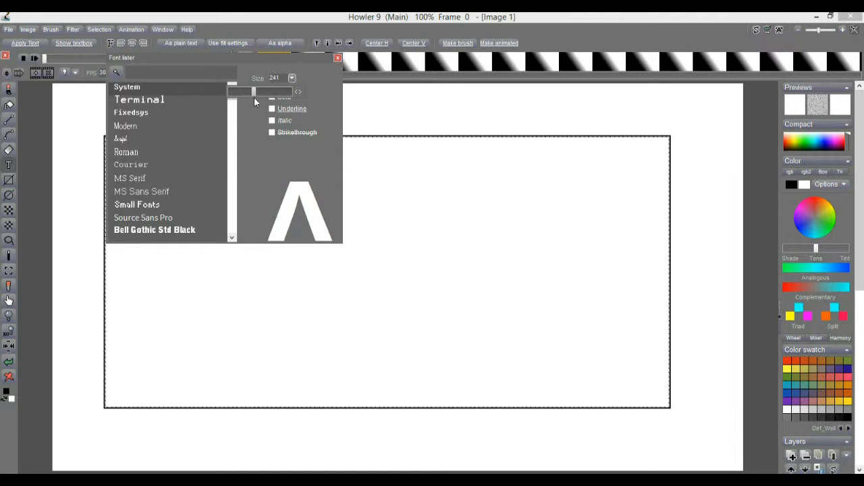
drag(234, 64, 479, 140)
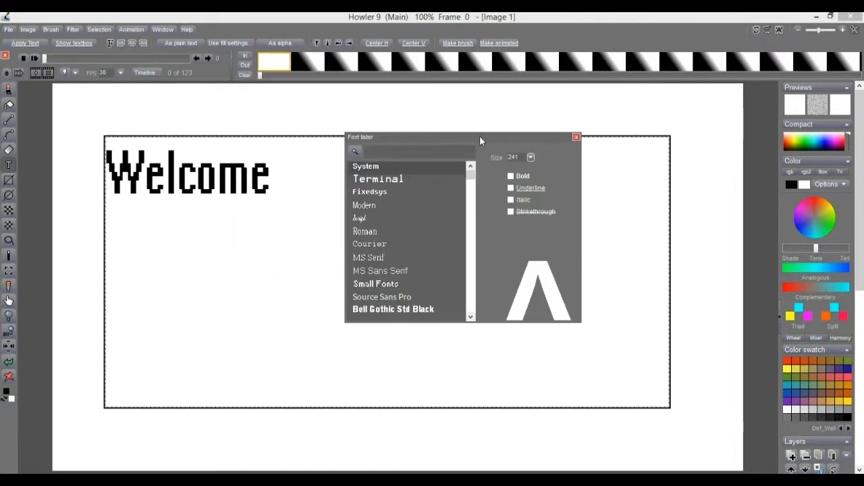
click(362, 310)
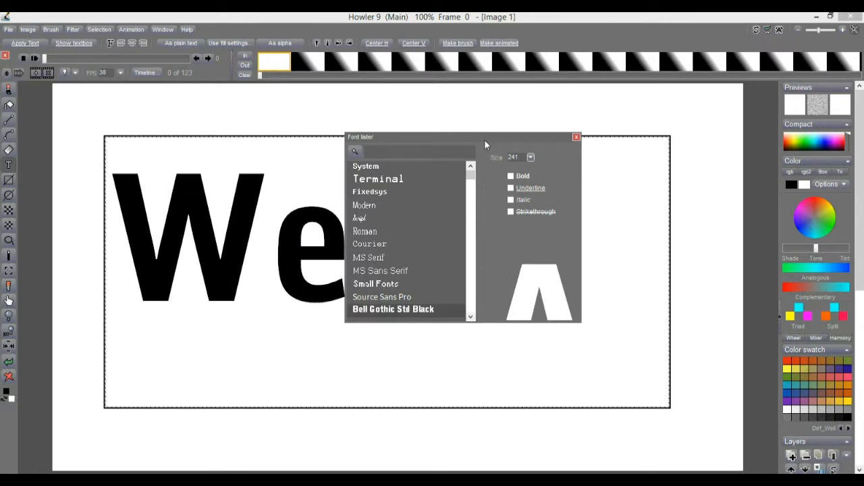
drag(484, 139, 219, 85)
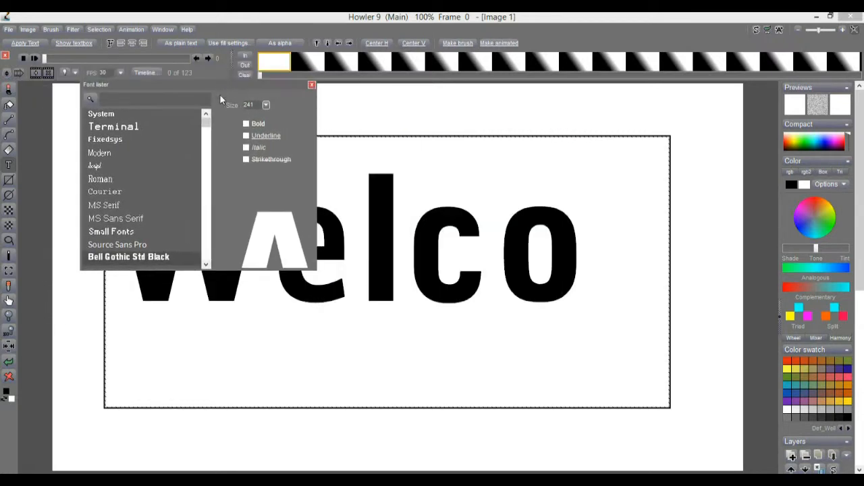
- Reduce the "Welcome" text size to 178 so the whole word fits, and close the font window
click(266, 105)
drag(226, 119, 222, 121)
drag(229, 87, 385, 135)
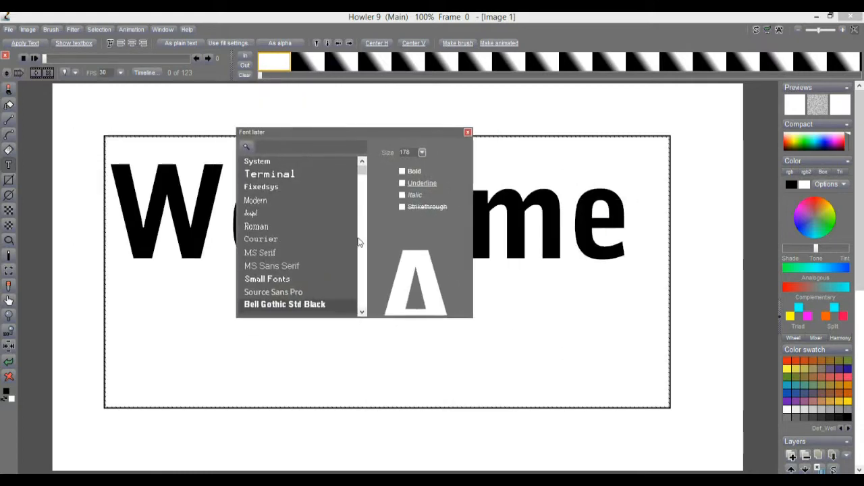
click(468, 132)
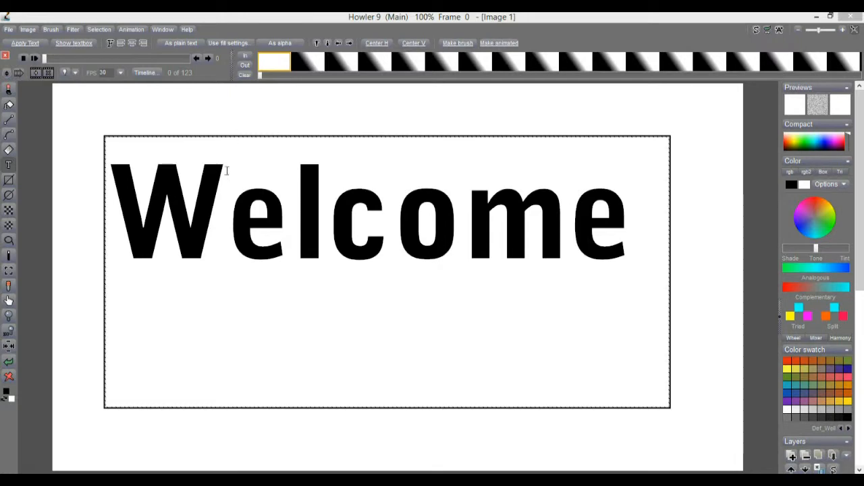
- Shrink the text box around "Welcome" and center it horizontally and vertically on the canvas
drag(668, 407, 645, 285)
drag(391, 358, 420, 264)
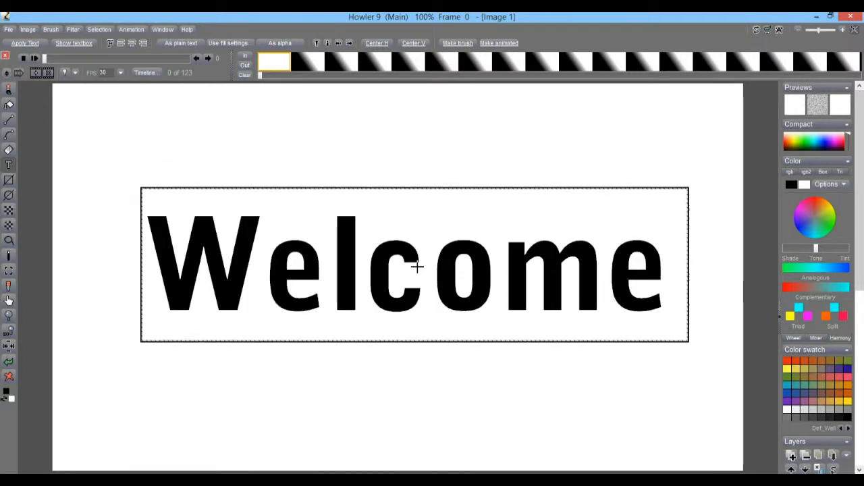
click(318, 43)
click(317, 43)
click(317, 43)
click(317, 43)
click(317, 43)
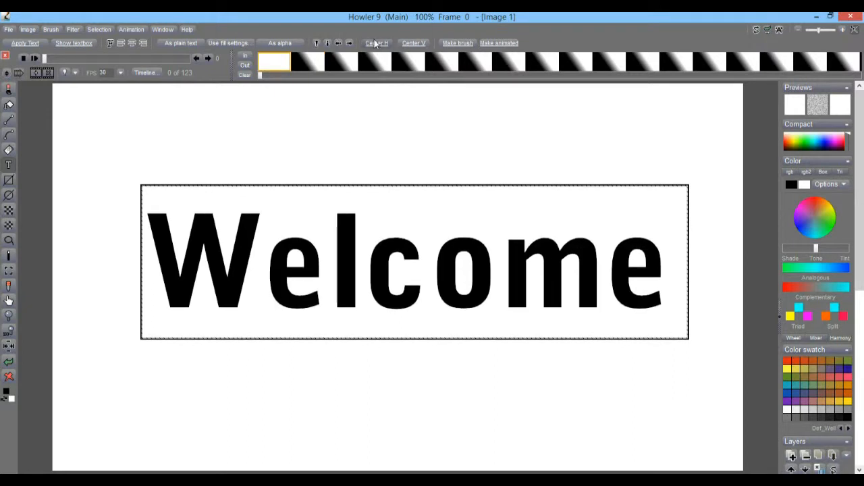
click(376, 42)
click(414, 42)
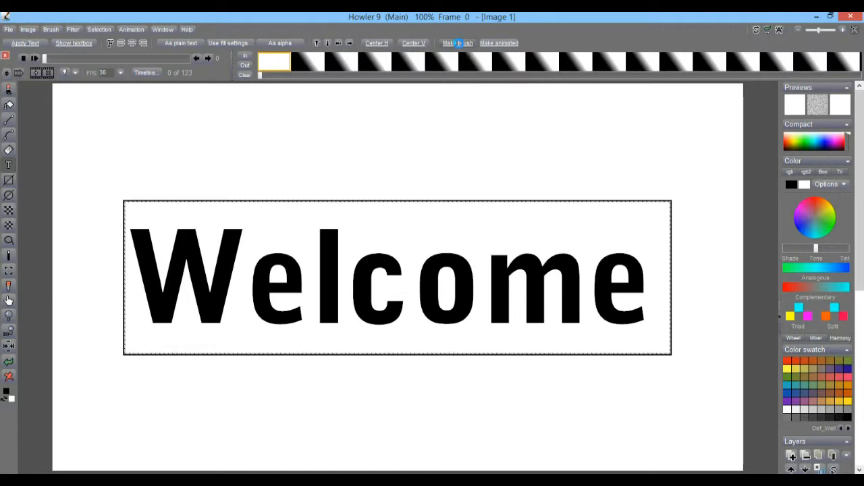
- Make a brush from the "Welcome" text and store a managed copy of that brush
click(459, 42)
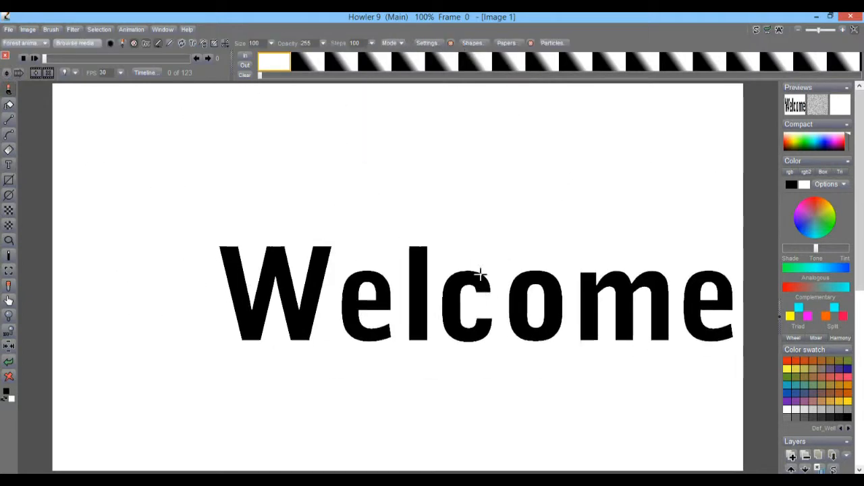
click(52, 31)
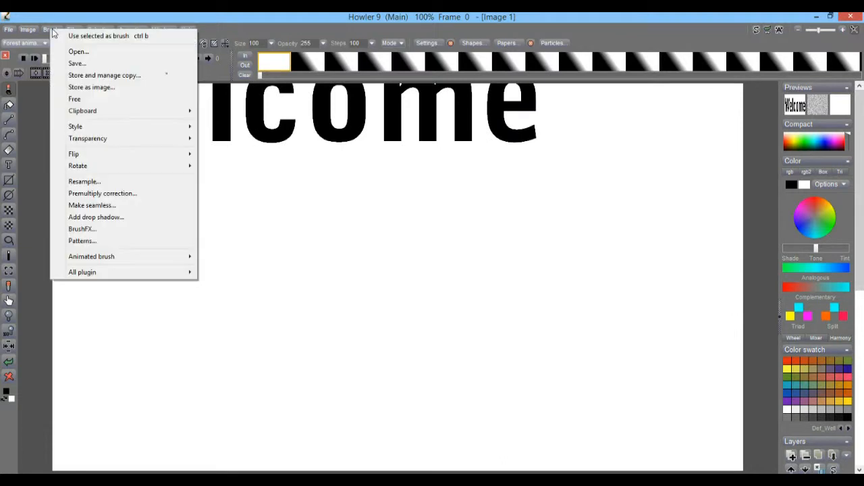
click(88, 75)
mouse_move(86, 139)
mouse_down()
mouse_move(135, 163)
mouse_move(87, 270)
mouse_up()
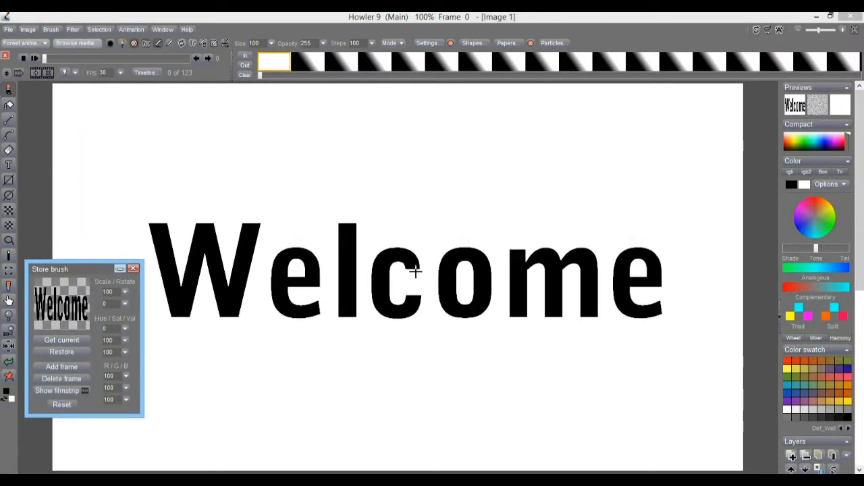
- Stamp "Welcome" once in the middle of the canvas, and minimize the stored brush window and park it away from the artwork
click(413, 268)
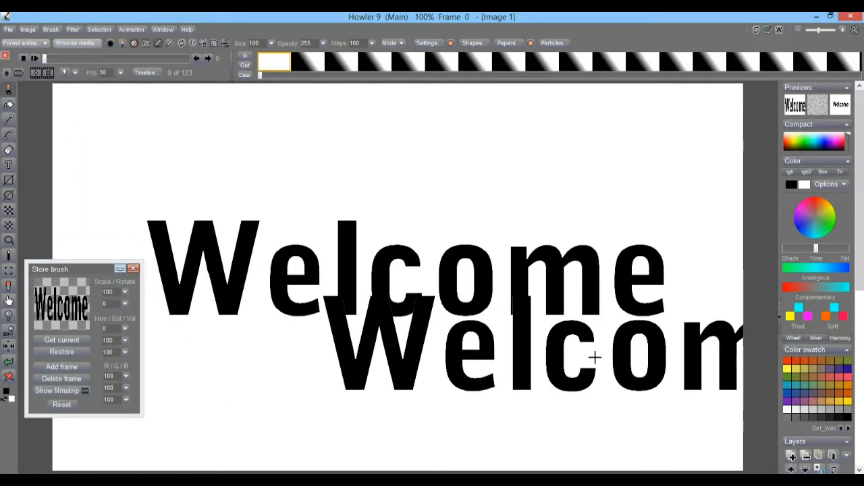
click(146, 47)
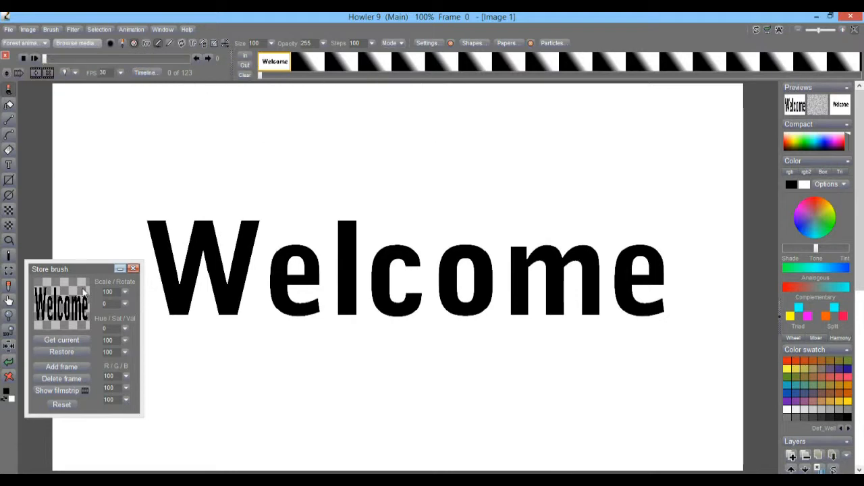
click(119, 271)
mouse_move(41, 138)
mouse_down()
mouse_move(331, 144)
mouse_move(770, 436)
mouse_move(737, 414)
mouse_up()
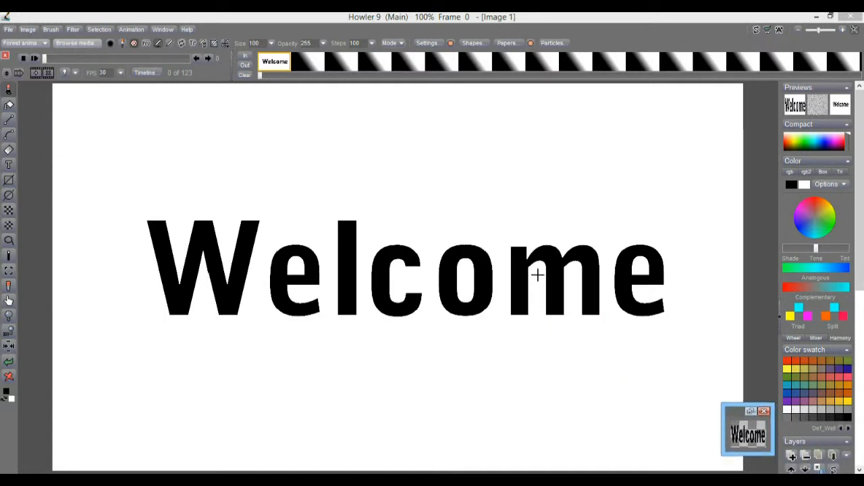
- Create a new 123-frame animation at 30 fps, initialized by copying the current "Welcome" frame
click(130, 30)
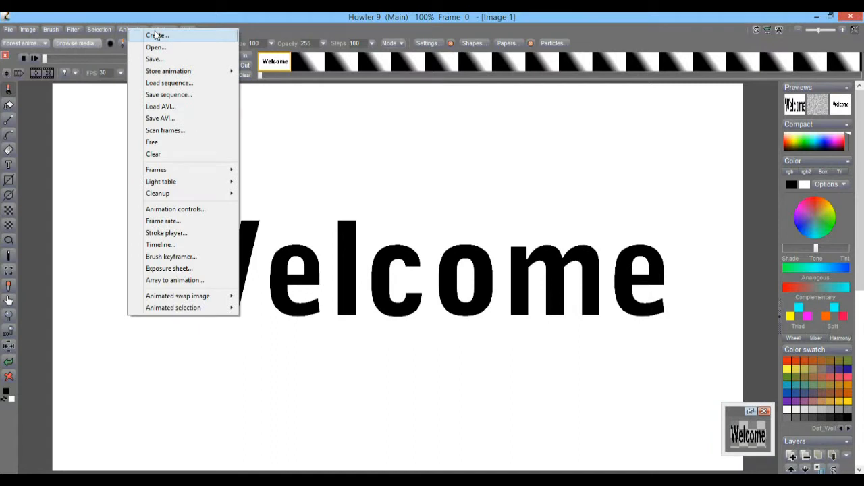
click(157, 35)
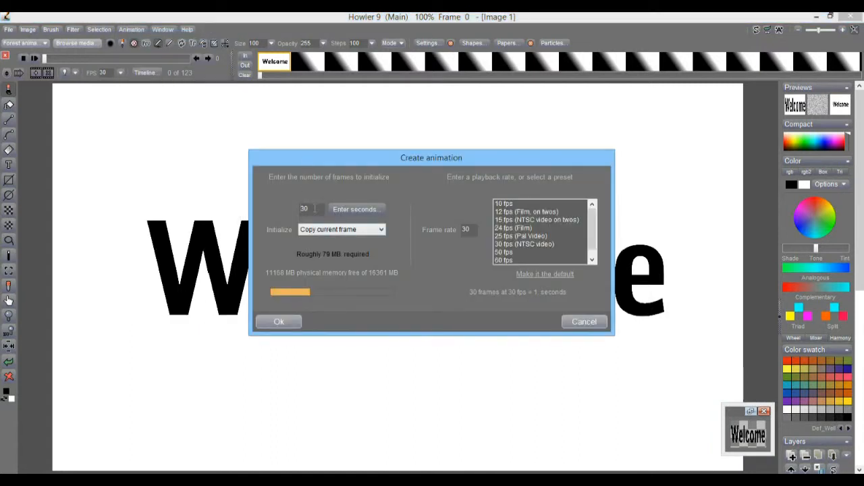
text(123)
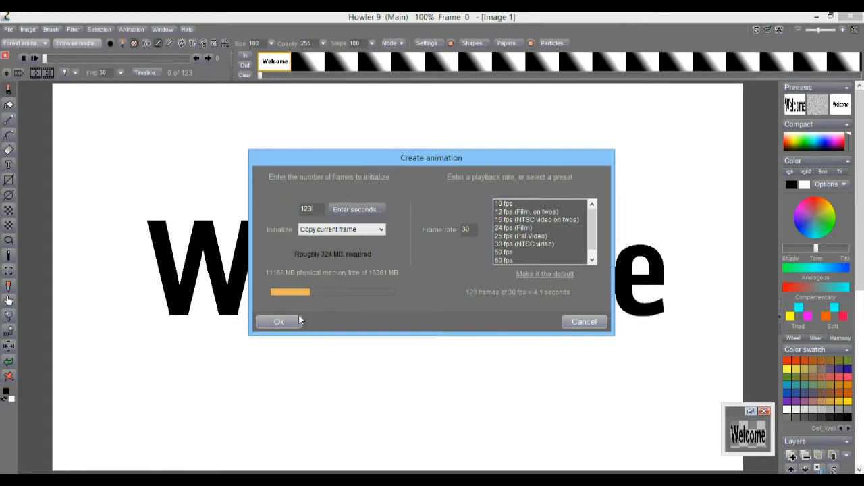
click(291, 322)
click(432, 283)
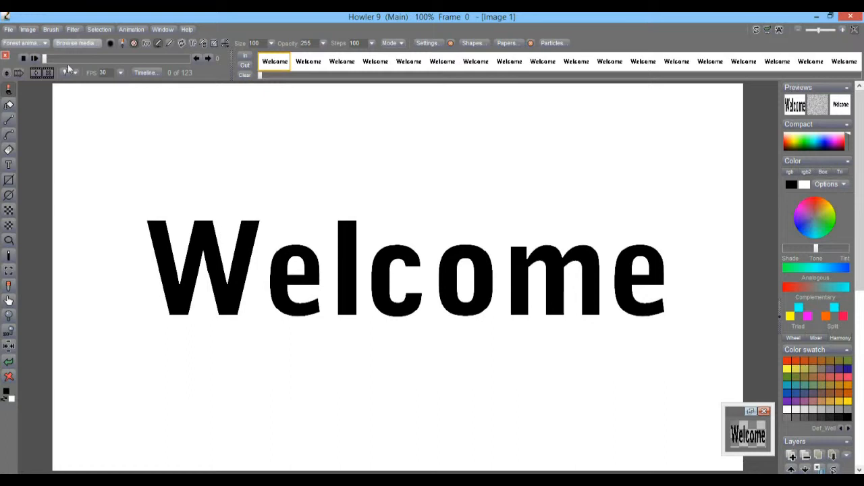
- Open the Particle modeler and add particles as a height map from the "Welcome" image
click(72, 30)
mouse_move(135, 208)
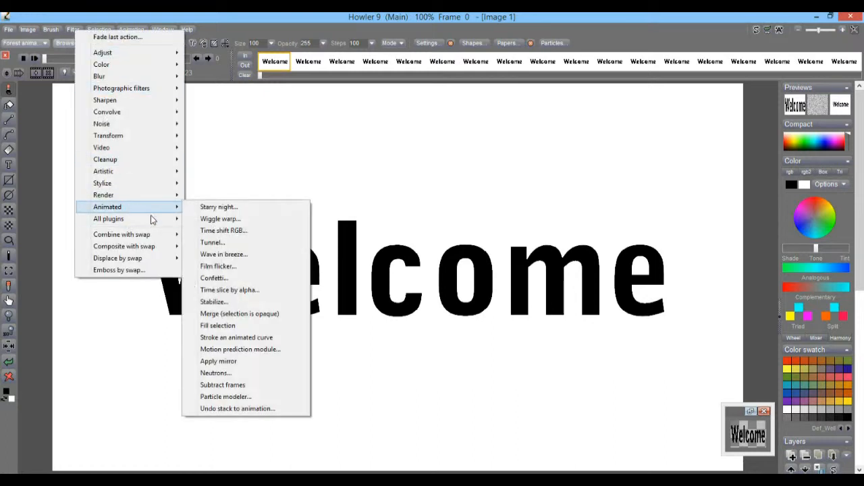
click(270, 398)
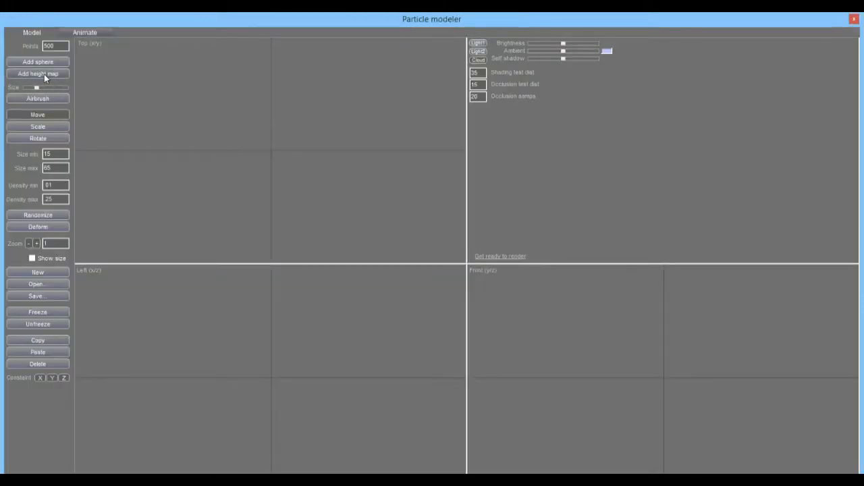
mouse_move(118, 18)
mouse_down()
mouse_move(532, 213)
mouse_move(640, 317)
mouse_move(118, 17)
mouse_up()
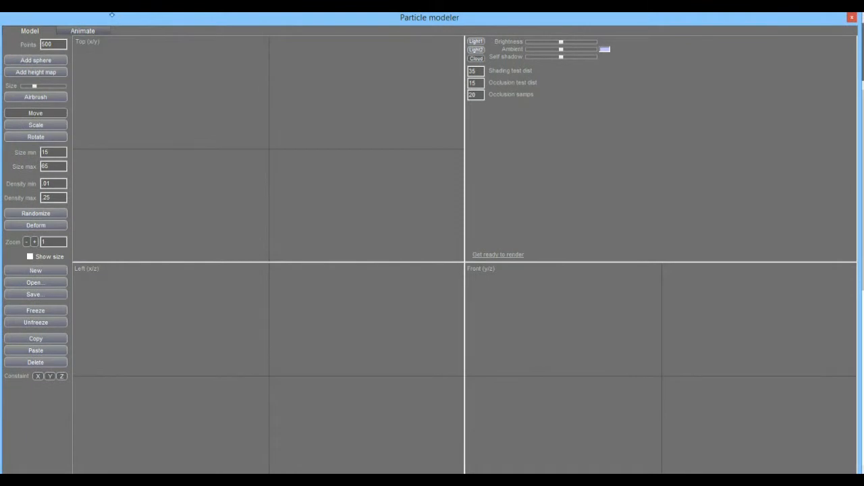
click(55, 76)
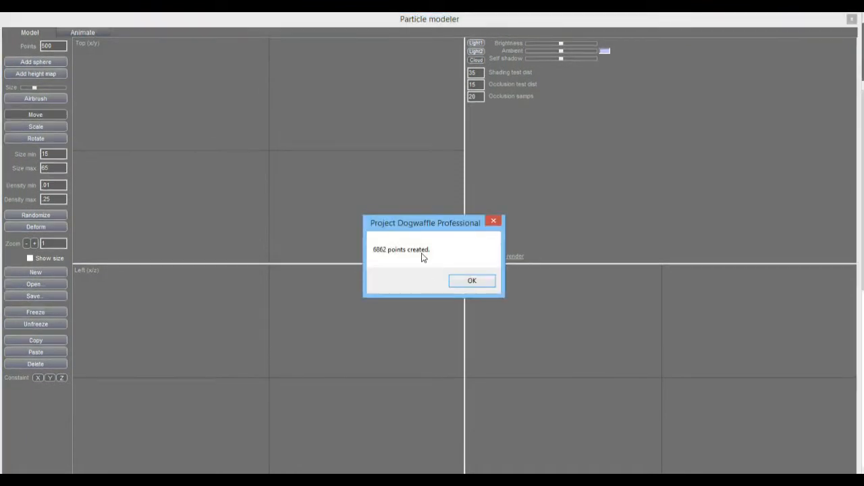
click(472, 282)
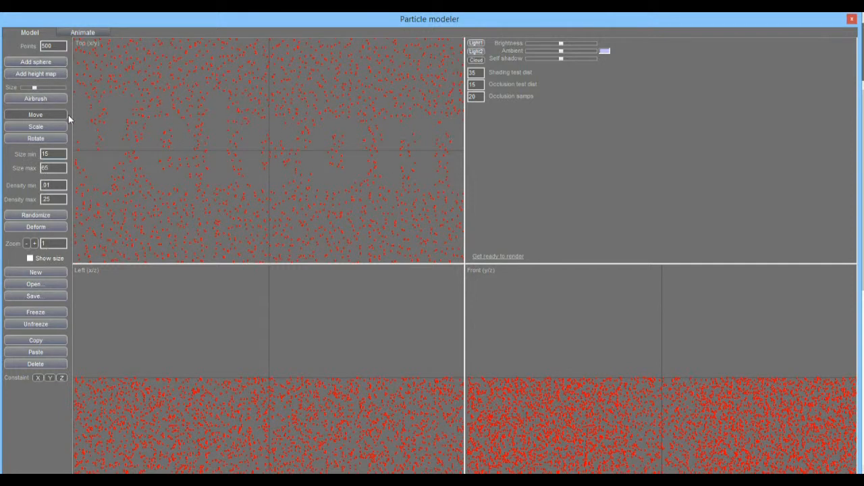
- Prepare the "Welcome" height-map particles for rendering and show them in the 3D preview
click(28, 244)
click(28, 244)
click(28, 244)
click(29, 242)
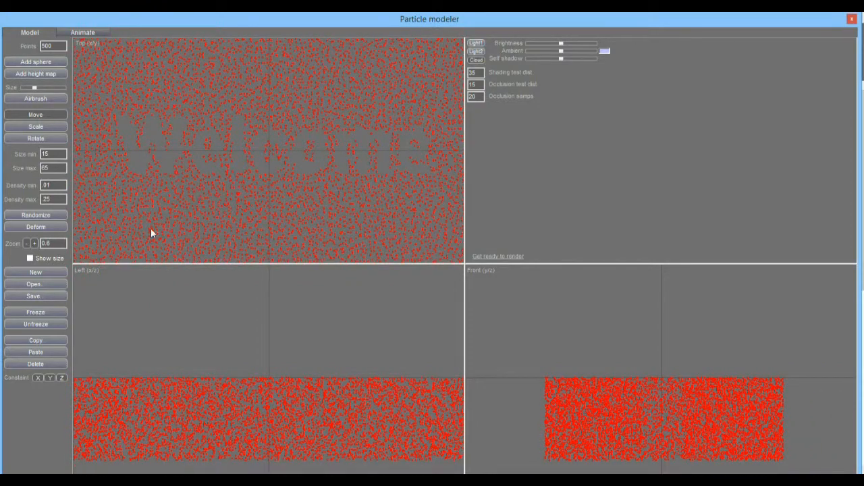
click(30, 243)
click(31, 243)
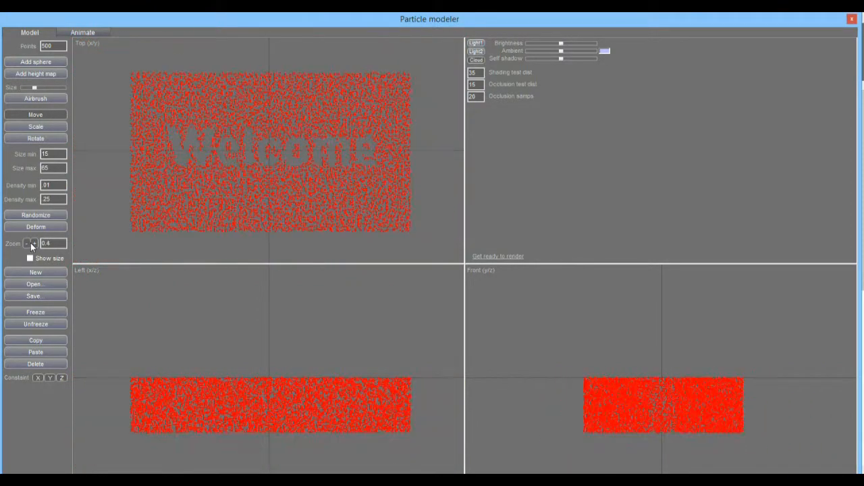
click(35, 242)
click(35, 243)
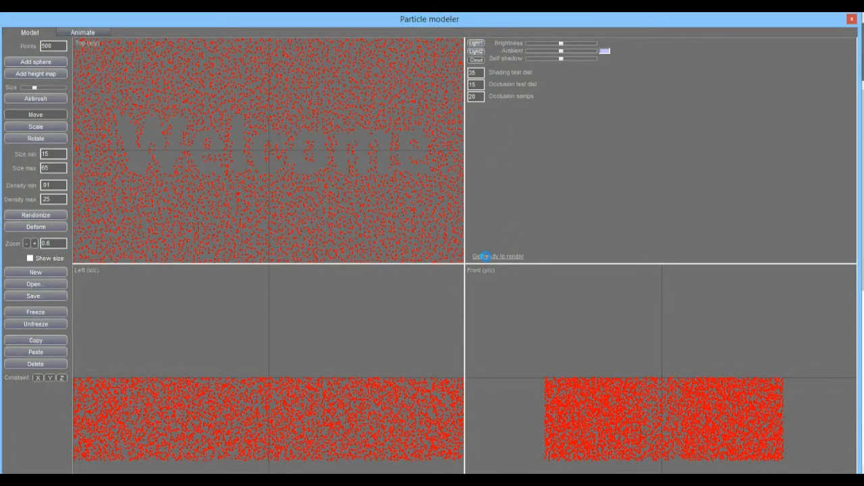
click(485, 256)
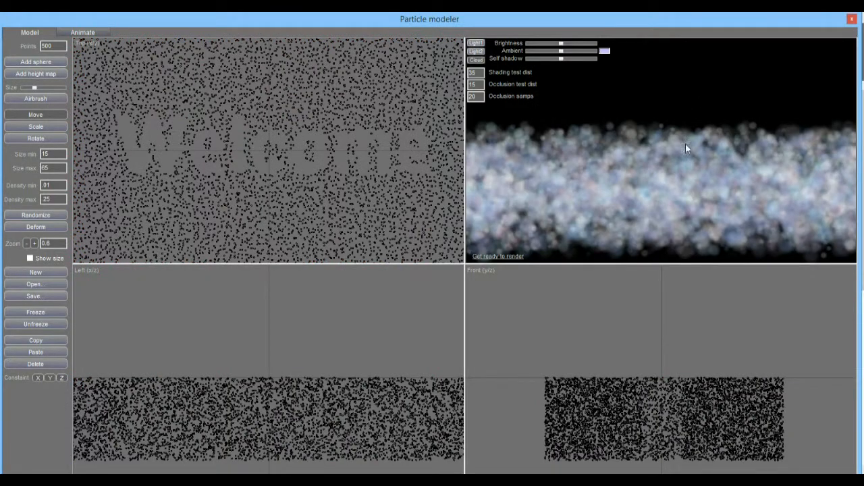
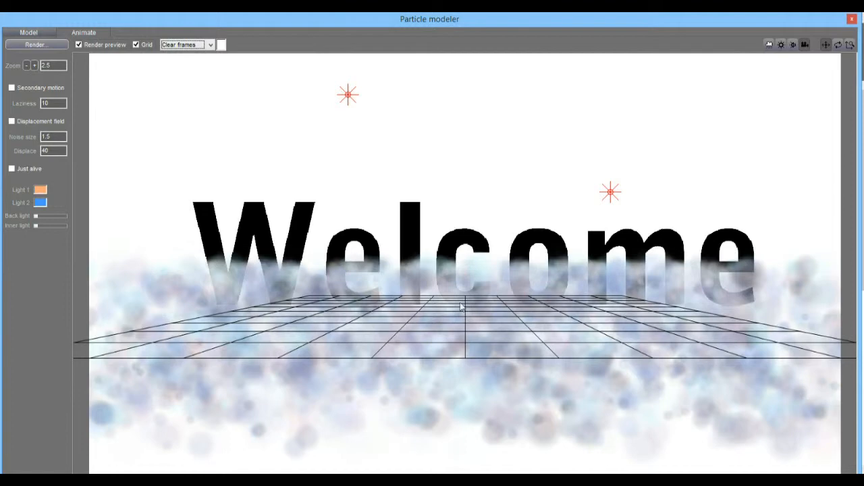
- Save the particle model as "welcome" in the Clouds folder and close the particle modeler
drag(421, 252, 416, 225)
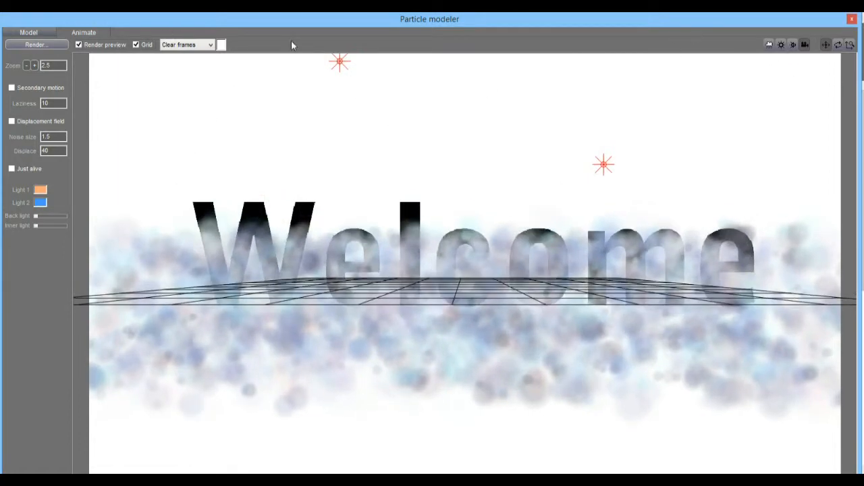
click(37, 31)
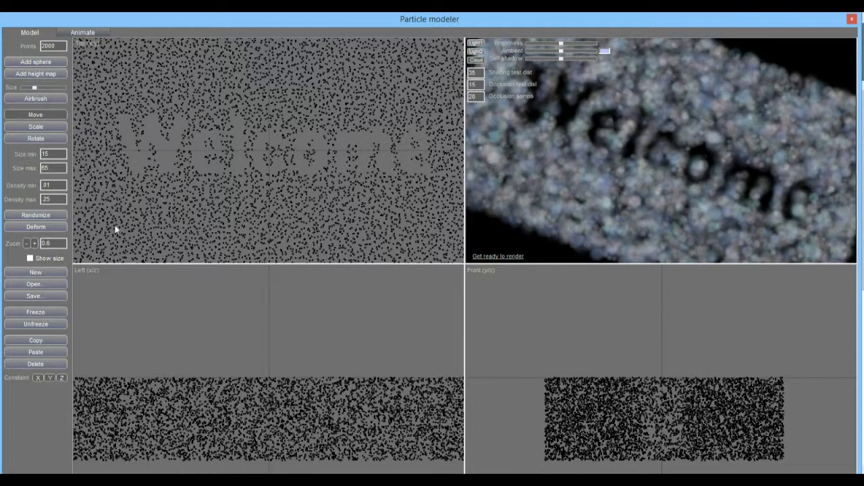
click(28, 296)
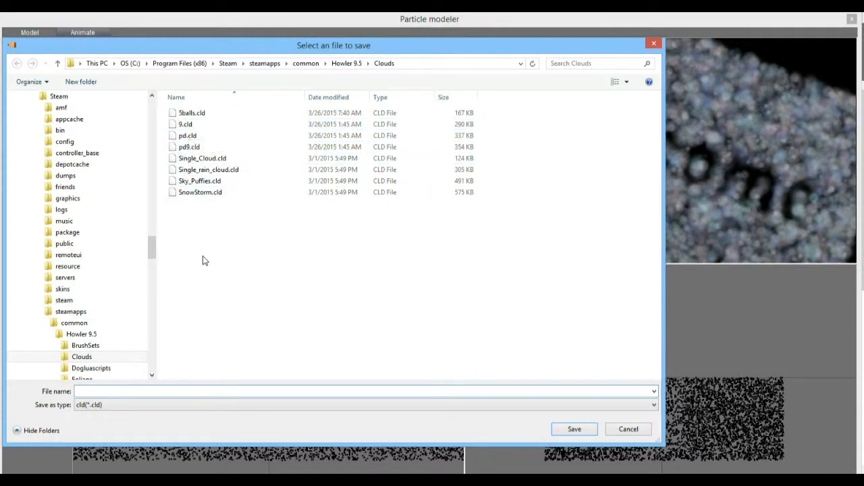
click(82, 358)
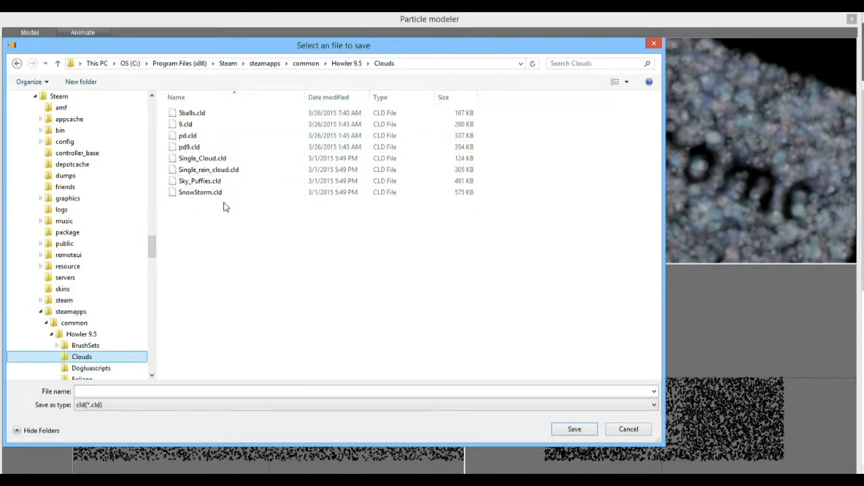
click(114, 390)
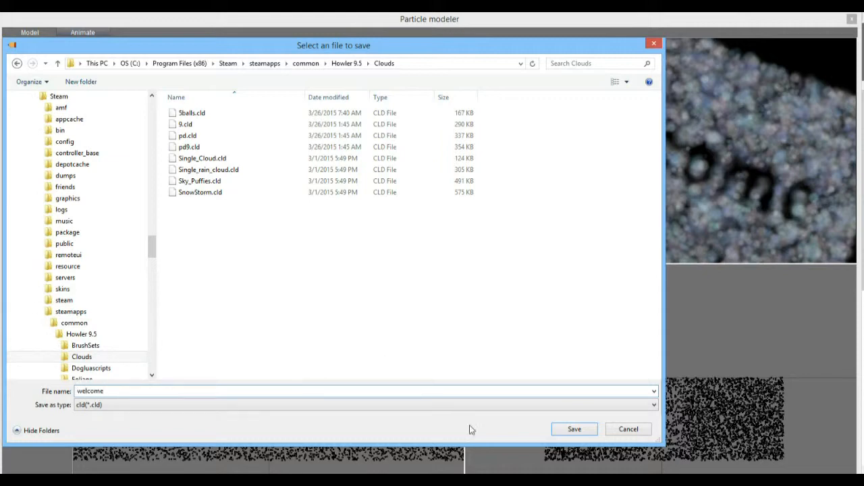
click(568, 433)
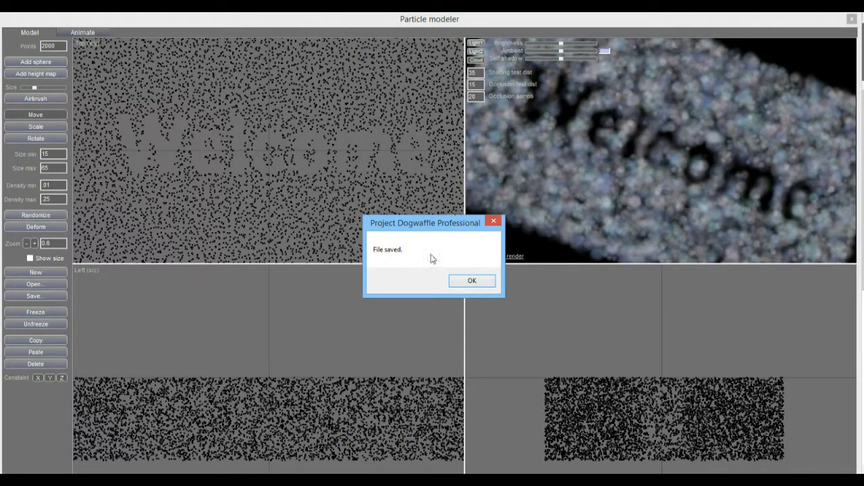
click(472, 282)
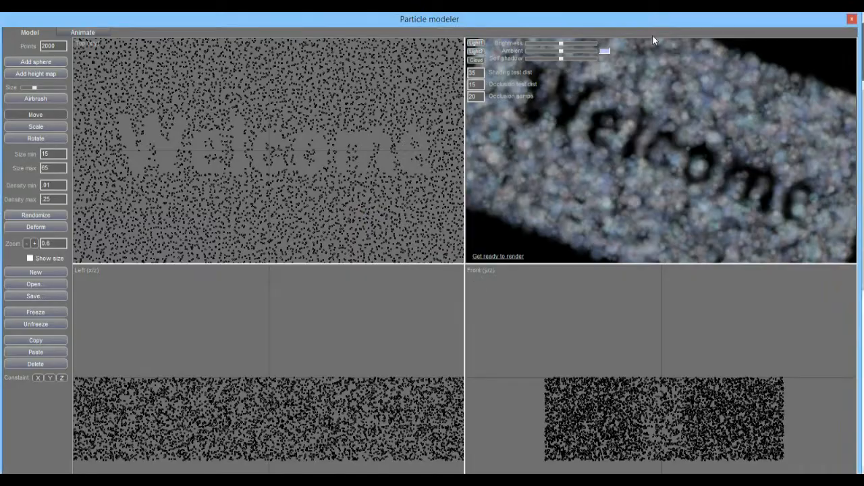
click(852, 19)
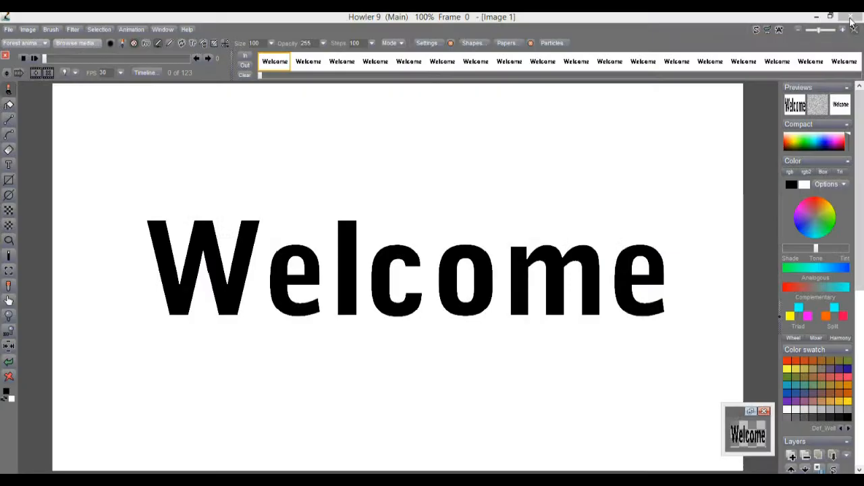
- Invert the current "Welcome" frame to white text on black, without applying it to the rest of the animation
click(27, 30)
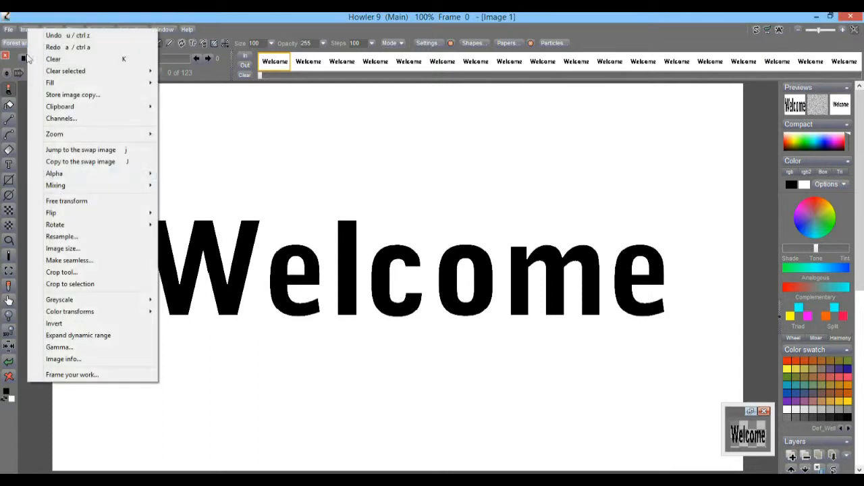
click(76, 324)
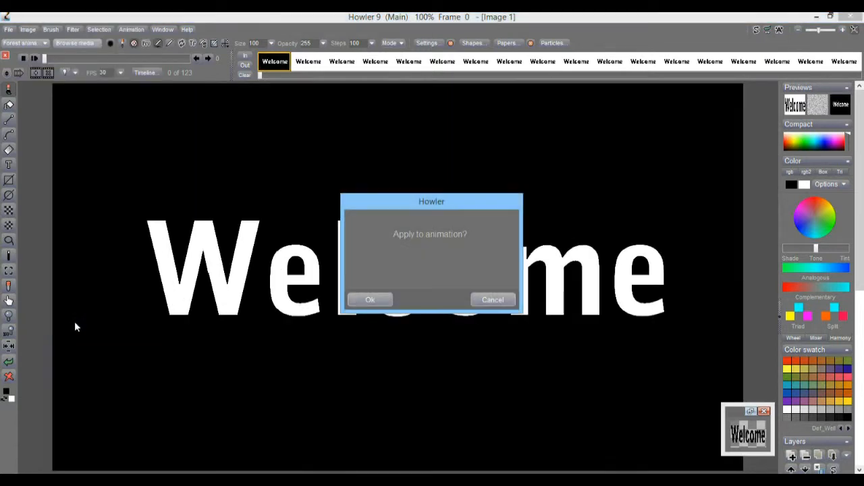
click(493, 301)
- Replace the existing animation with a new 123-frame one at 30 fps, initialized by copying the inverted "Welcome" frame
click(132, 30)
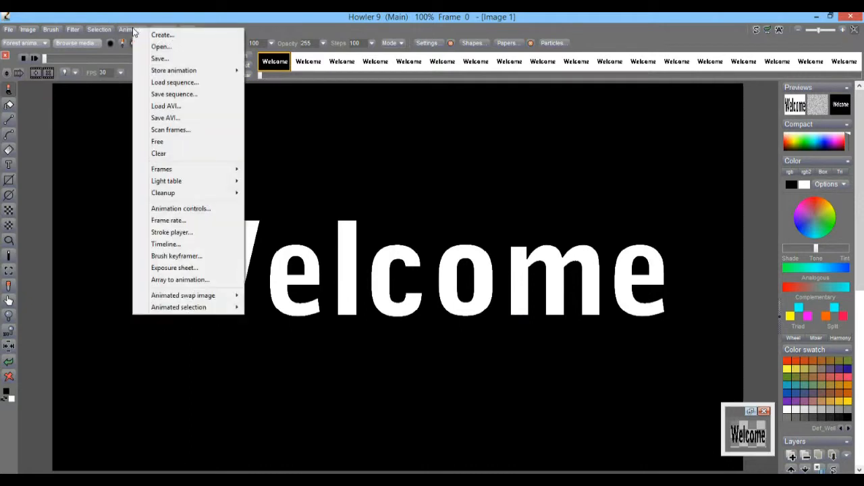
click(153, 34)
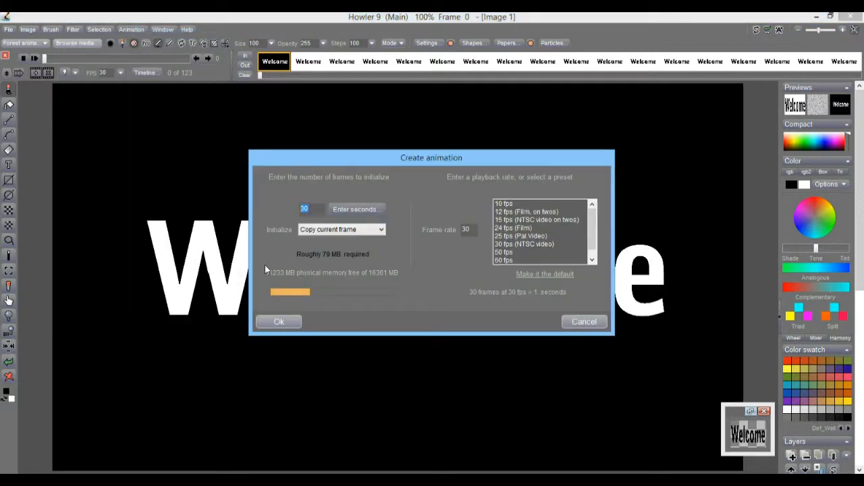
text(123)
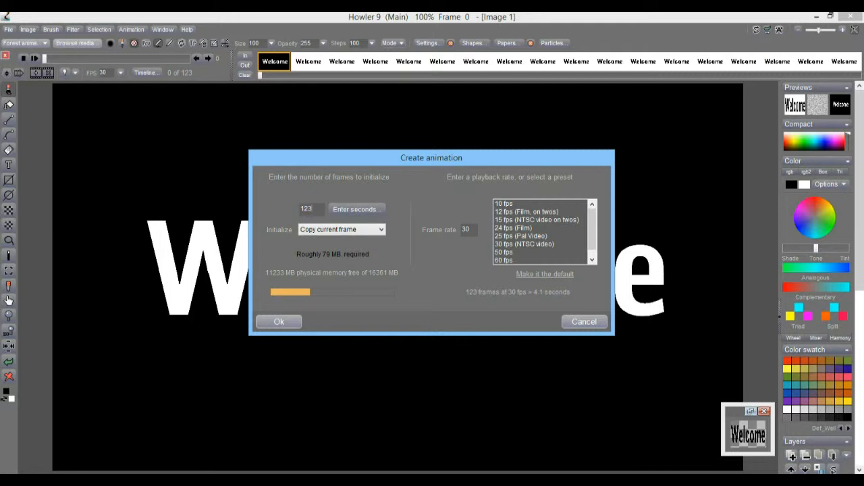
click(279, 321)
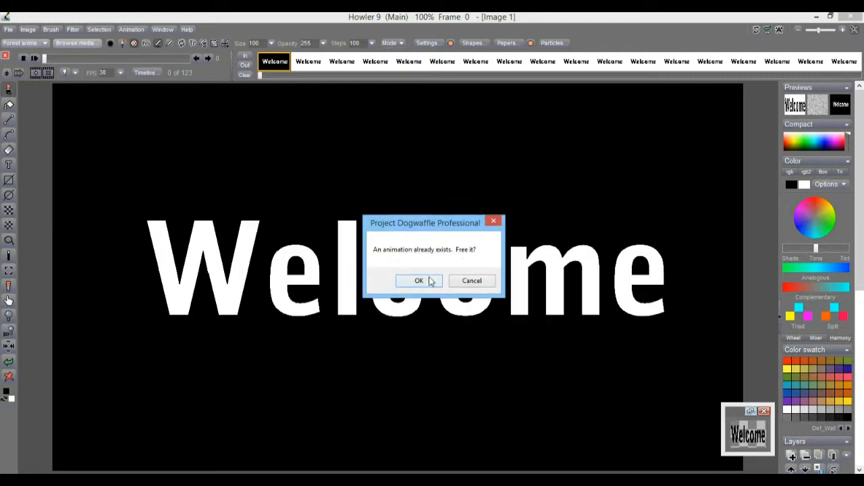
click(418, 281)
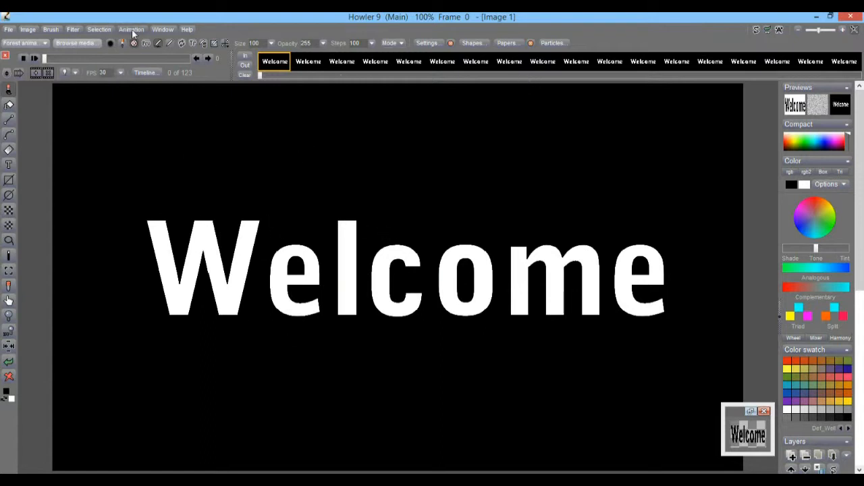
- Open the Particle modeler and add a height map with the points setting at 500 from the inverted "Welcome" image
click(79, 30)
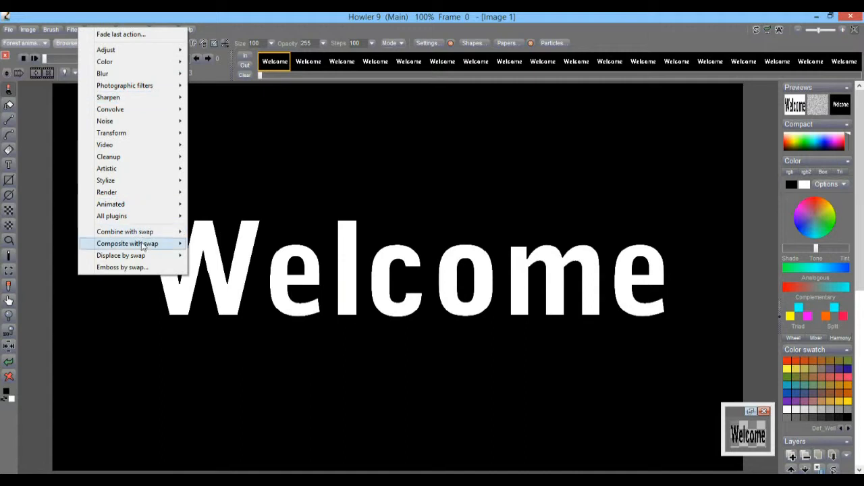
mouse_move(162, 208)
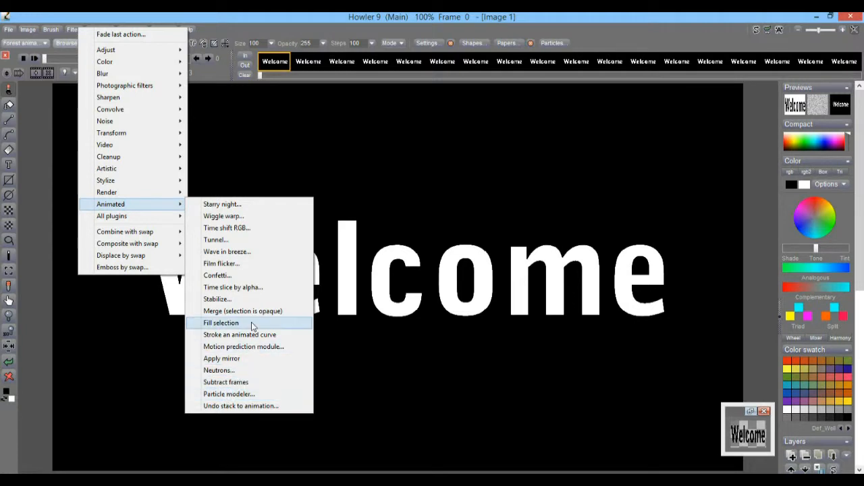
click(228, 395)
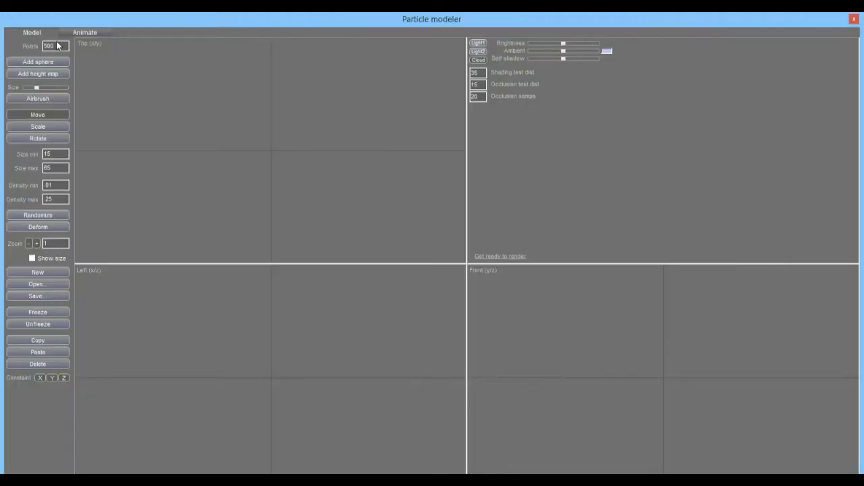
click(40, 77)
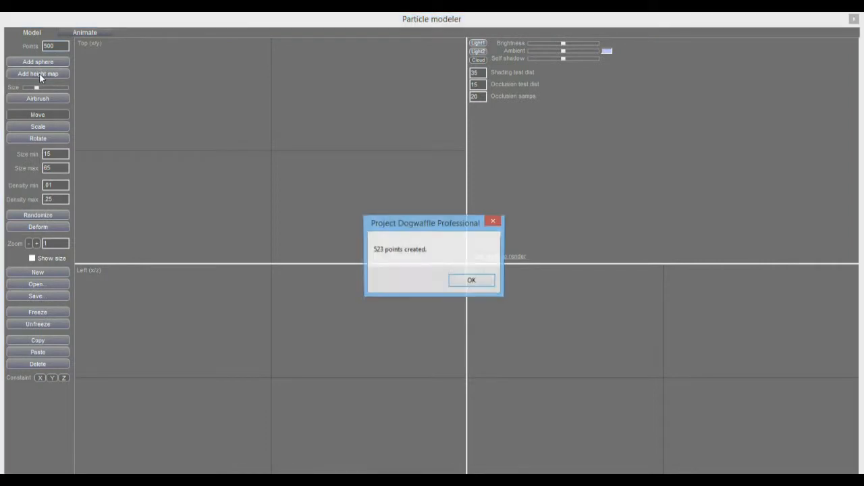
click(473, 282)
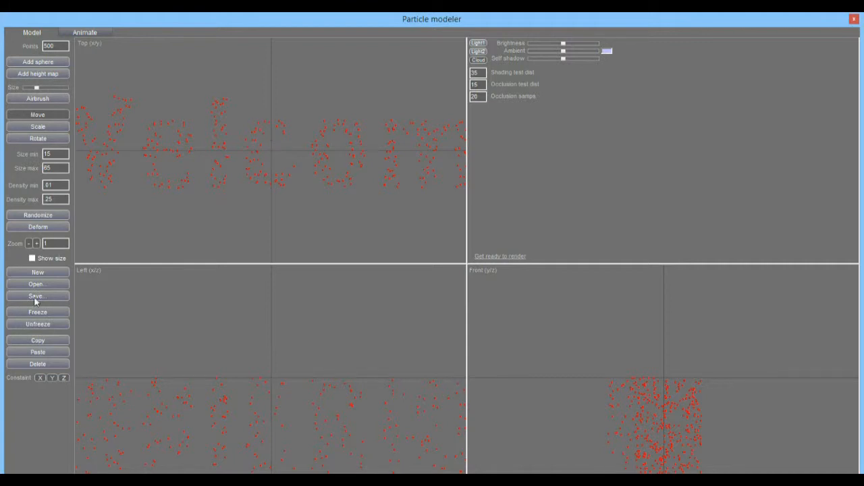
- Get the white-text particles ready to render and inspect the cloud from another angle in the 3D preview
click(28, 243)
click(29, 243)
click(28, 243)
click(28, 243)
click(509, 258)
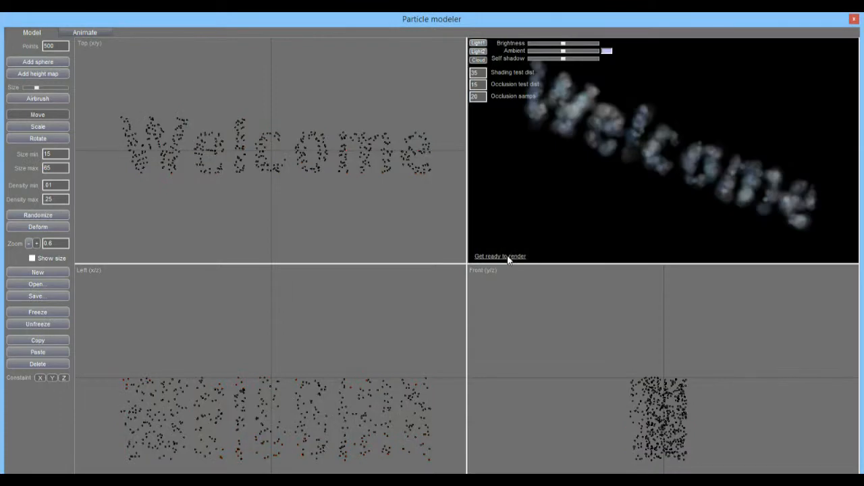
drag(691, 144, 666, 119)
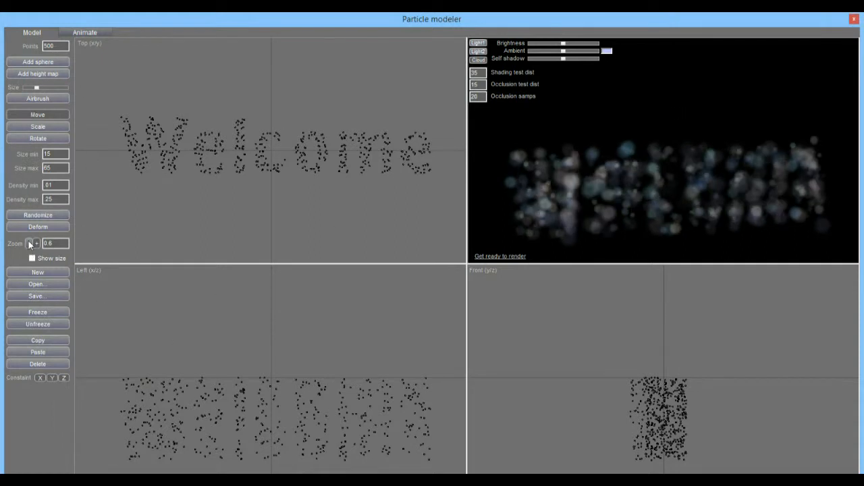
- Unfreeze the particles, squash them along Y in the Front view, and render the scaled cloud in the 3D preview
click(39, 324)
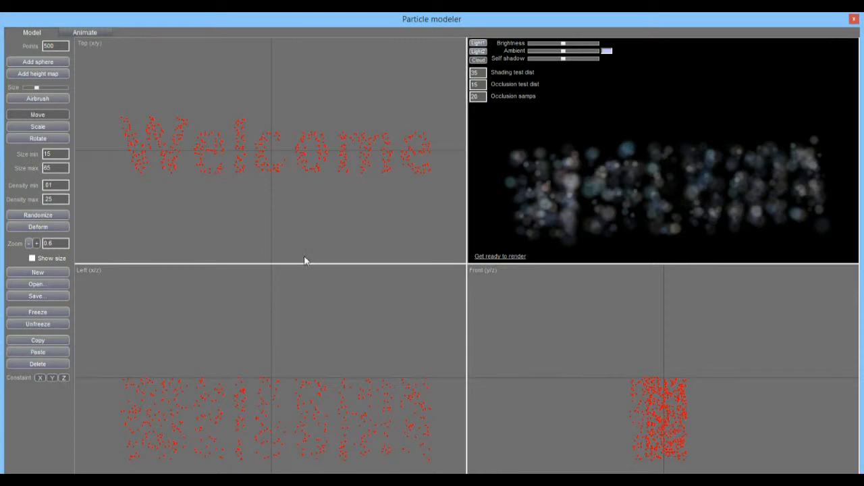
click(36, 127)
drag(688, 413, 655, 415)
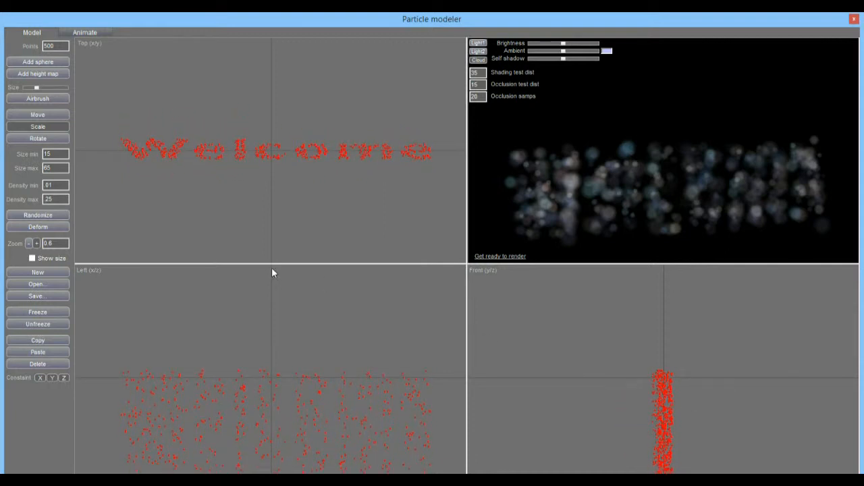
click(498, 258)
mouse_move(671, 195)
mouse_down()
mouse_move(672, 182)
mouse_move(671, 225)
mouse_move(673, 169)
mouse_move(673, 193)
mouse_up()
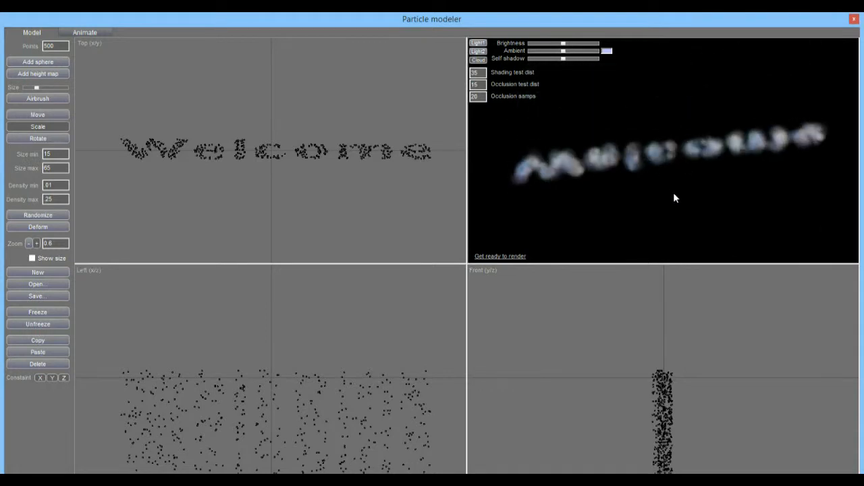
- Unfreeze and rescale the particles taller along Y and thin along Z, preview the cloud in 3D, and close the modeler
click(36, 324)
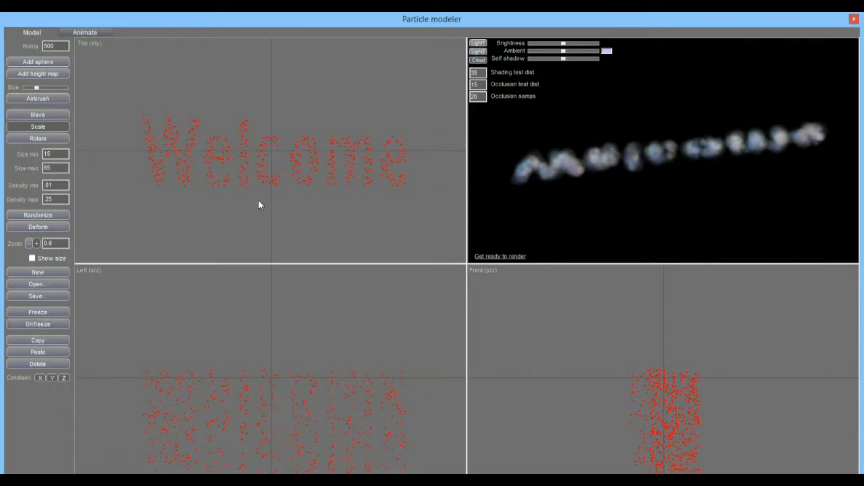
drag(303, 348, 303, 331)
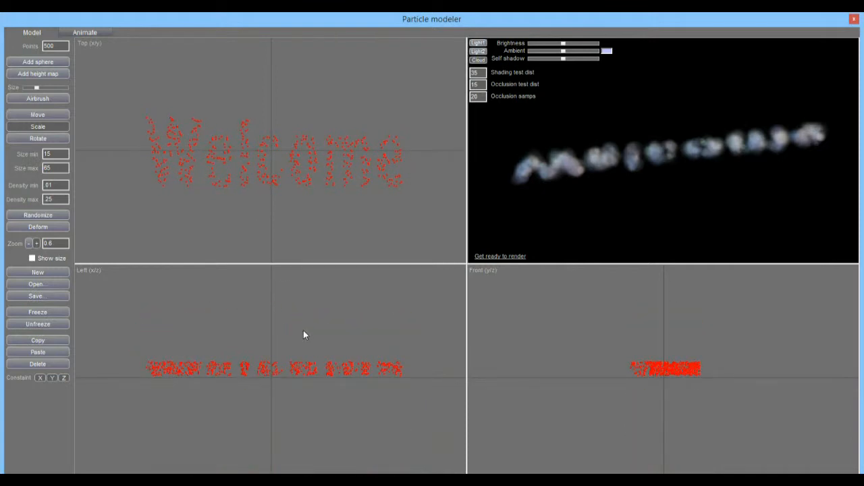
click(499, 256)
drag(647, 127, 634, 173)
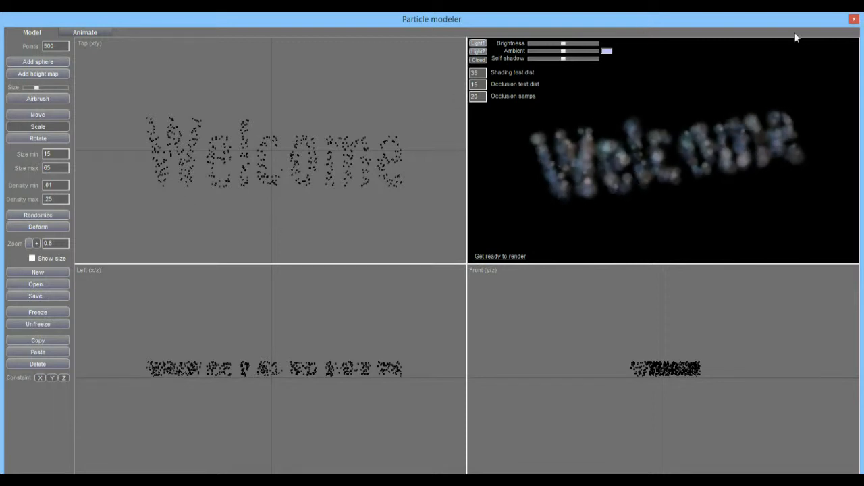
click(854, 19)
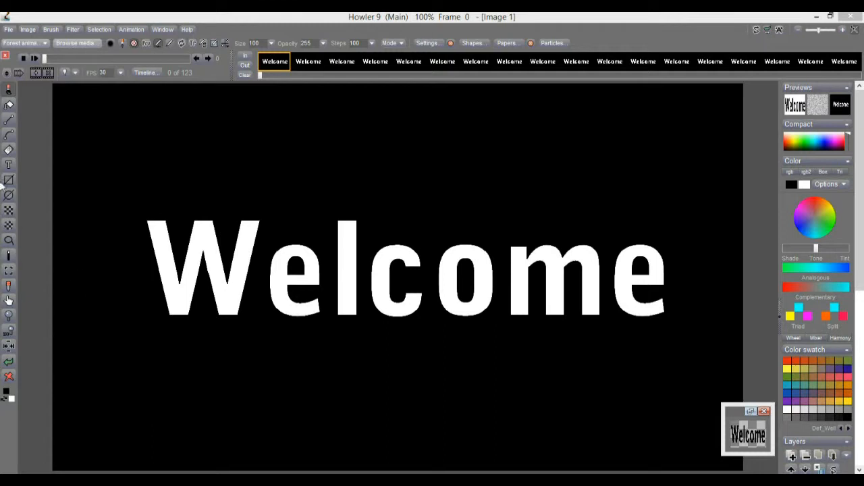
- Swap the primary and secondary colors to white and black, and clear the current frame to black
click(8, 378)
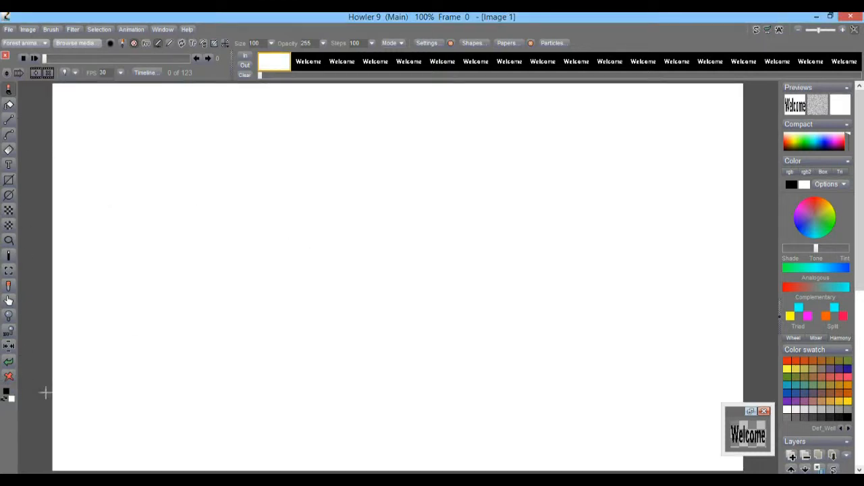
click(4, 401)
click(9, 377)
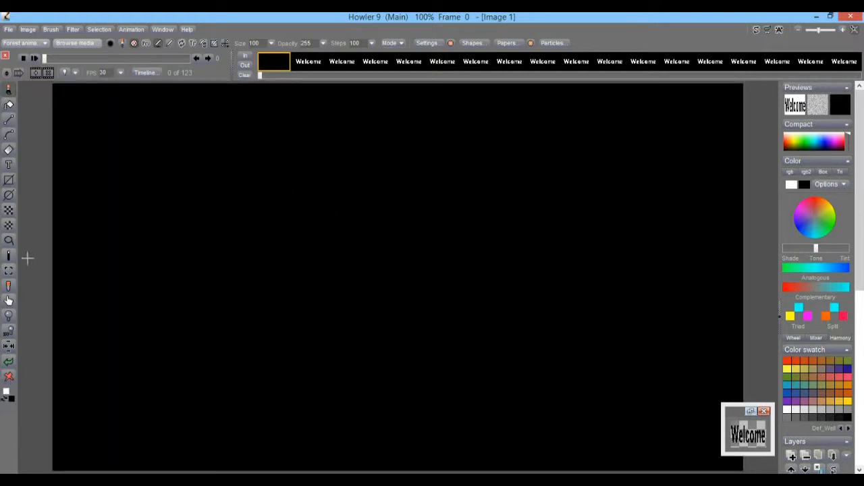
- Replace the "Welcome" text with "Easter Bunny" on two lines, resizing and repositioning the text box to show both words
click(9, 166)
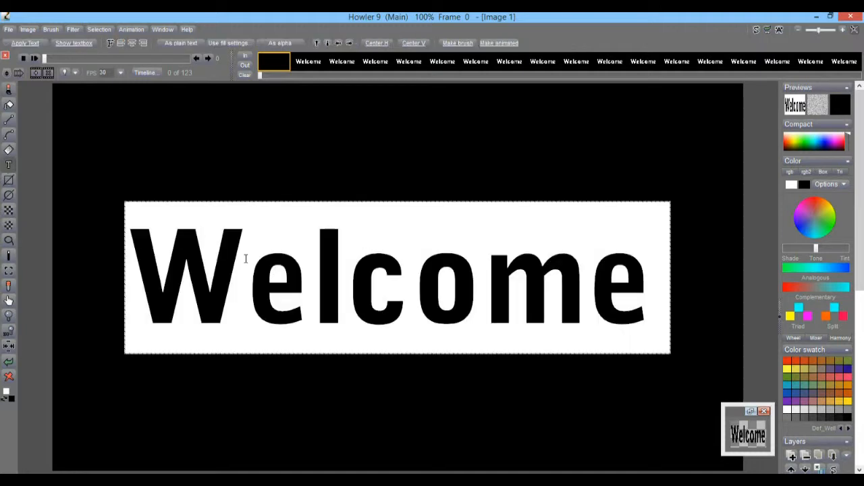
click(246, 259)
click(152, 266)
drag(140, 264, 723, 289)
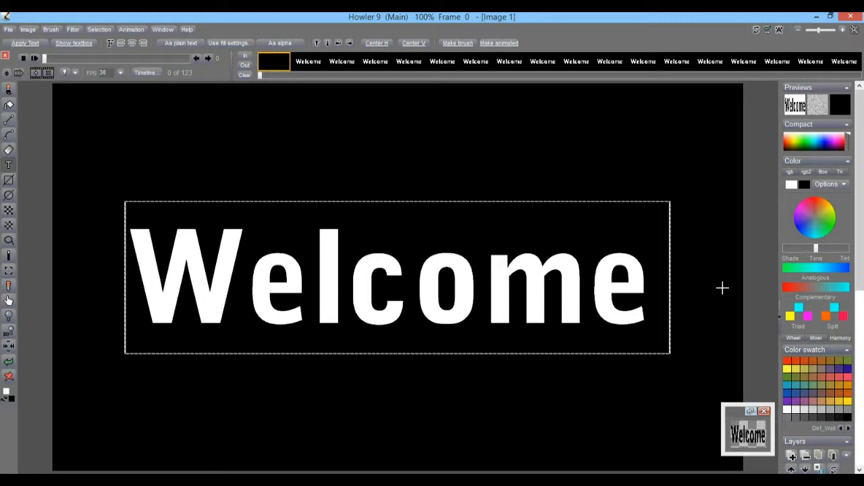
text(Easter)
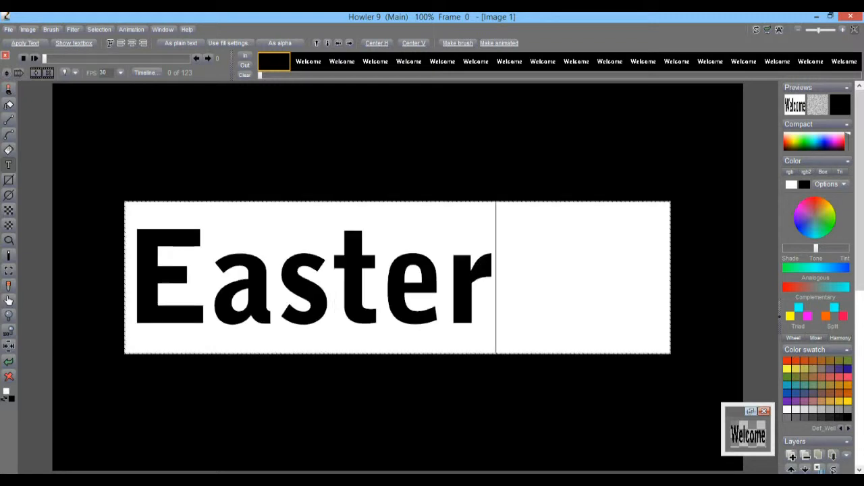
key(BackSpace)
key(BackSpace)
key(BackSpace)
key(BackSpace)
key(BackSpace)
key(BackSpace)
text(Bunny)
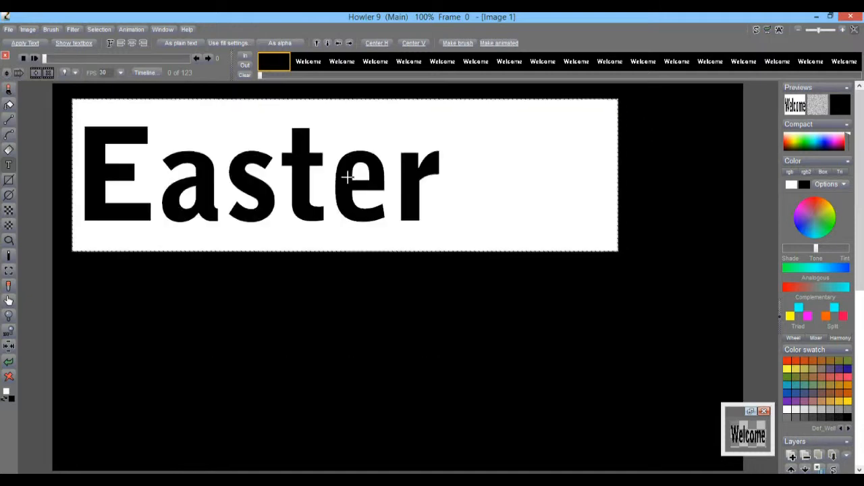
drag(650, 264, 515, 445)
drag(572, 209, 397, 276)
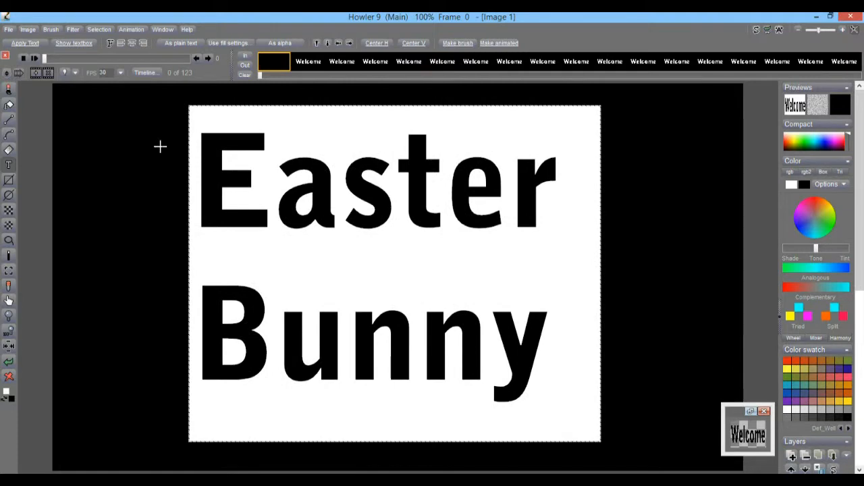
- Change the "Easter Bunny" text to the Blackoak font at size 56
click(110, 44)
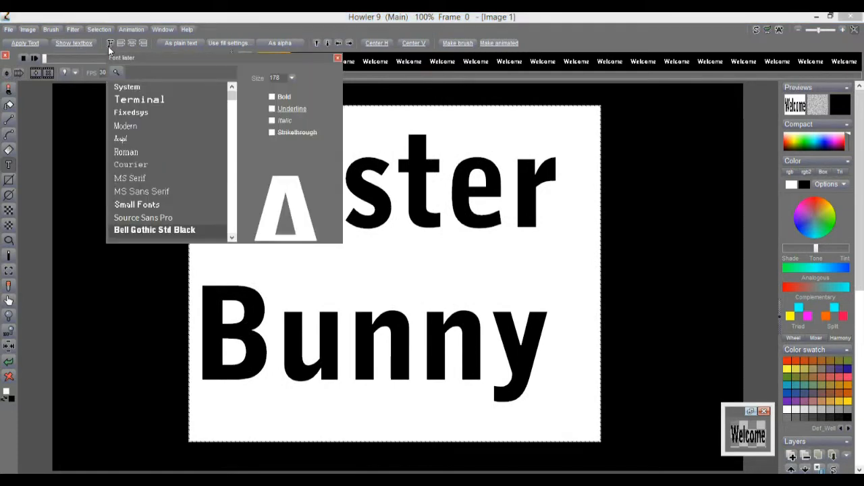
click(231, 194)
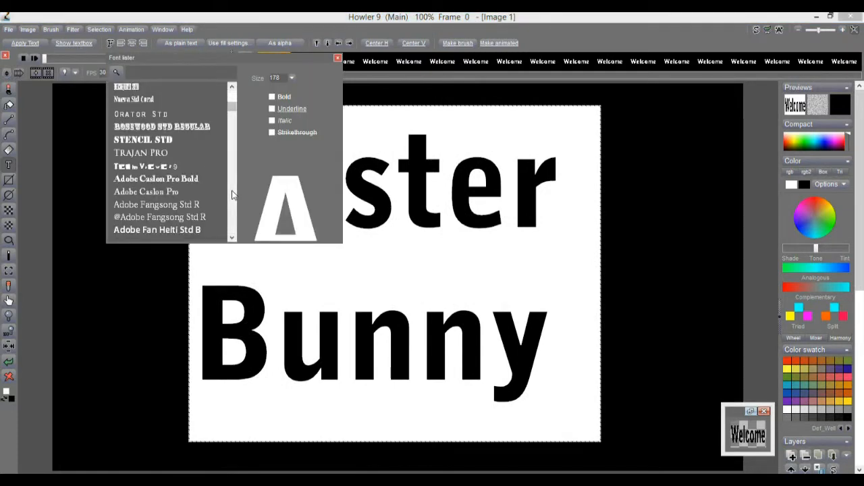
click(231, 194)
click(172, 179)
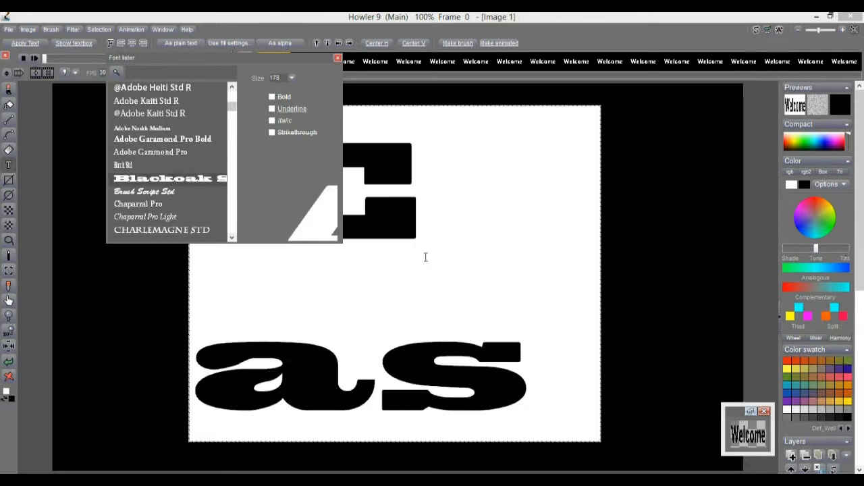
click(290, 79)
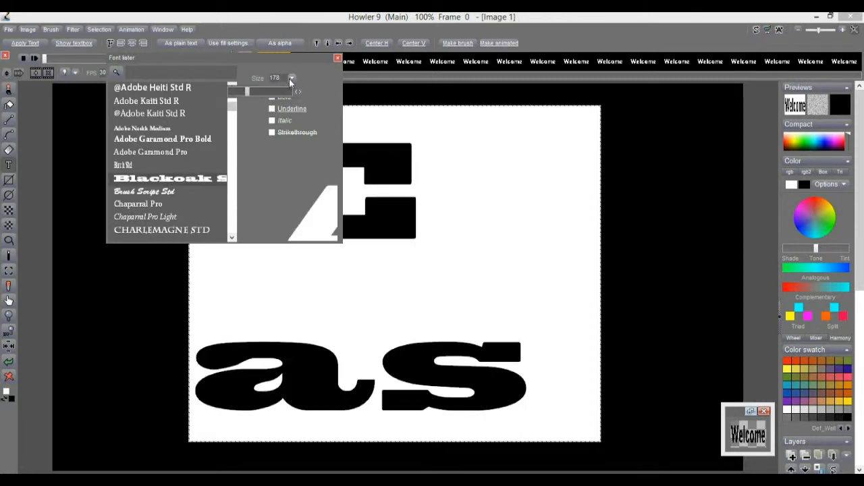
drag(250, 96, 236, 98)
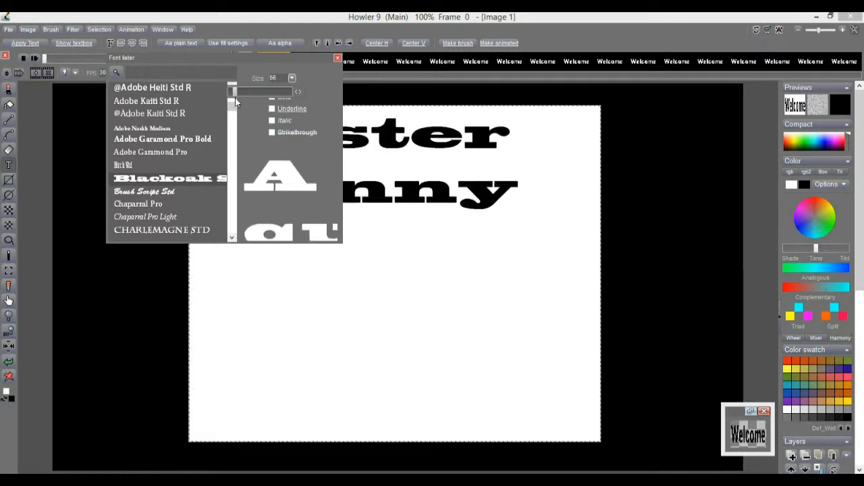
- Shrink the text box around "Easter Bunny", move it to the middle of the canvas, and make a brush from the text
click(338, 59)
drag(598, 440, 545, 238)
drag(430, 320, 421, 270)
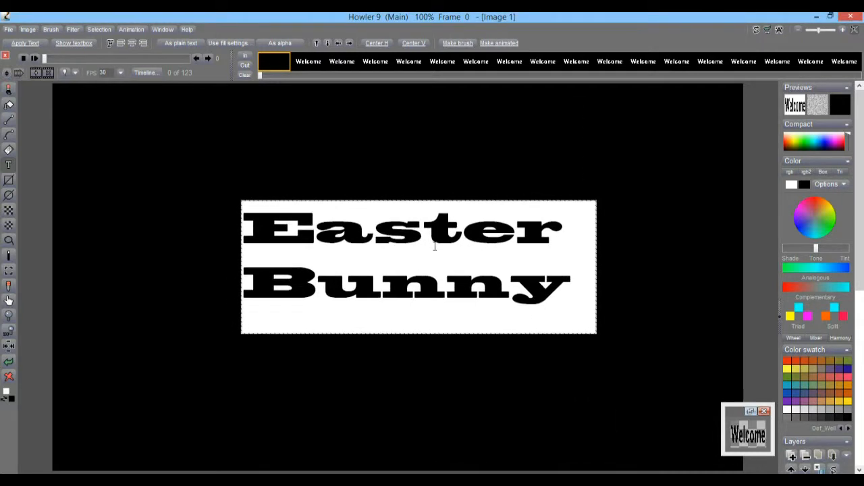
click(465, 43)
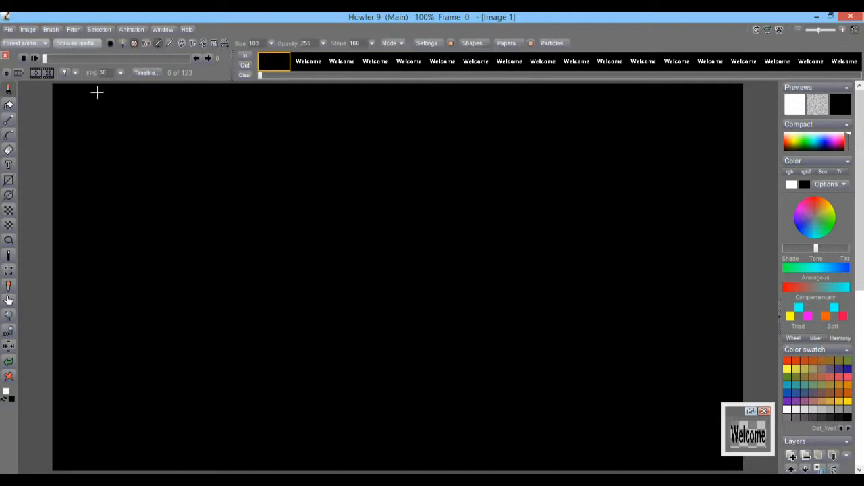
- Store the "Easter Bunny" text brush in its own brush management window
click(52, 30)
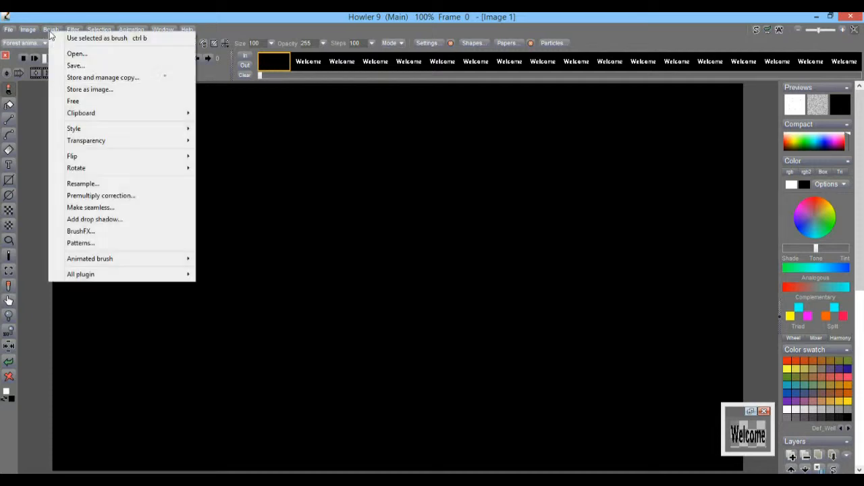
click(78, 79)
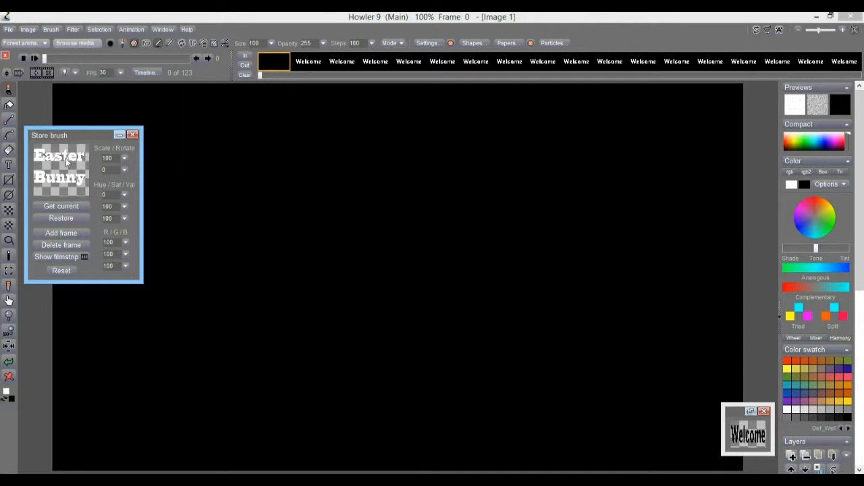
click(150, 45)
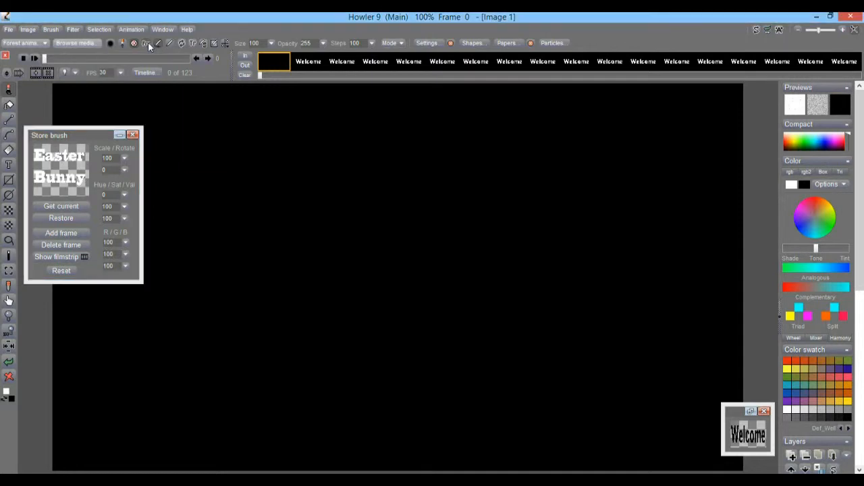
- Scale the stored brush to 164 and stamp "Easter Bunny" in white across the middle of the black canvas
click(124, 169)
drag(88, 174, 121, 173)
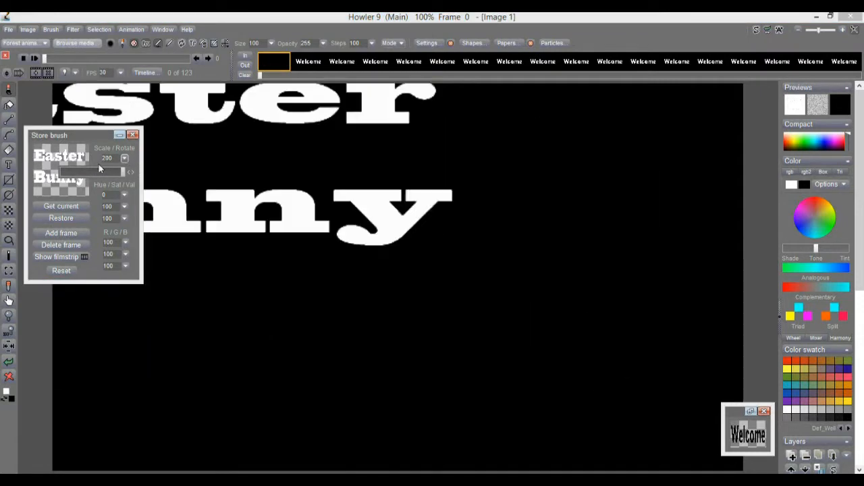
click(124, 160)
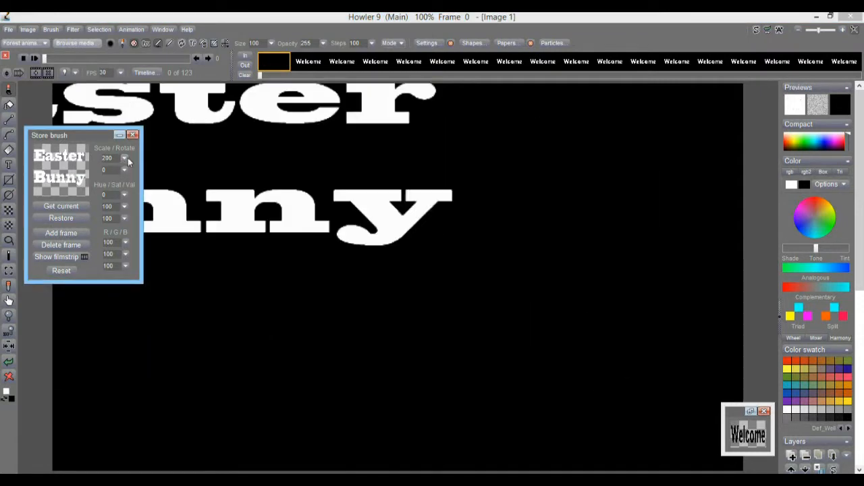
click(124, 158)
drag(122, 173, 114, 178)
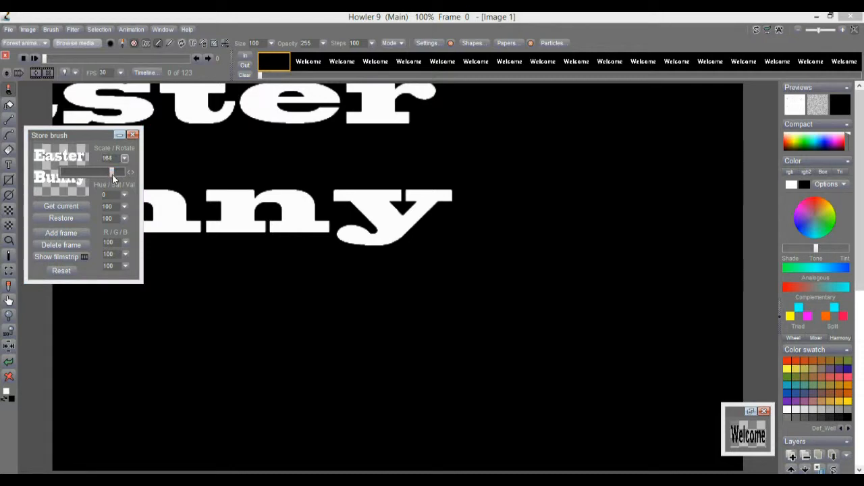
click(422, 281)
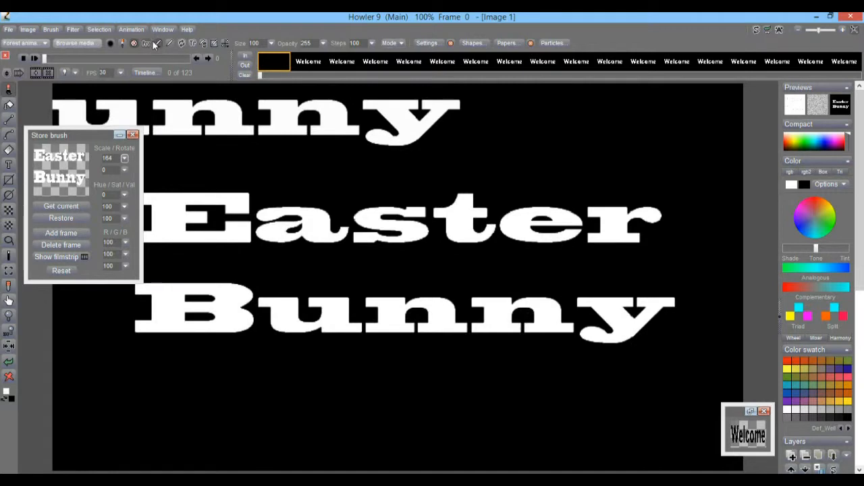
- Minimize the stored "Easter Bunny" brush window and park it just above the stored "Welcome" brush
click(119, 135)
drag(35, 139, 736, 343)
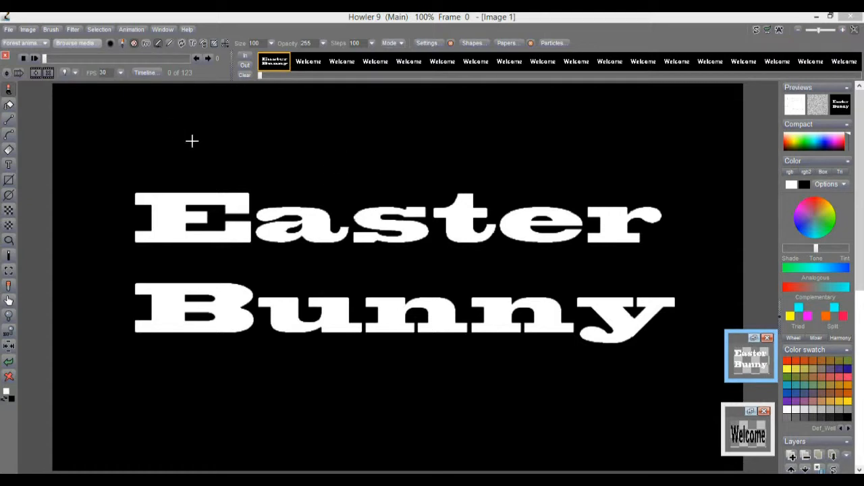
- Open the Particle Modeler, add a height-map particle cloud from the "Easter Bunny" image, and render its preview
click(73, 30)
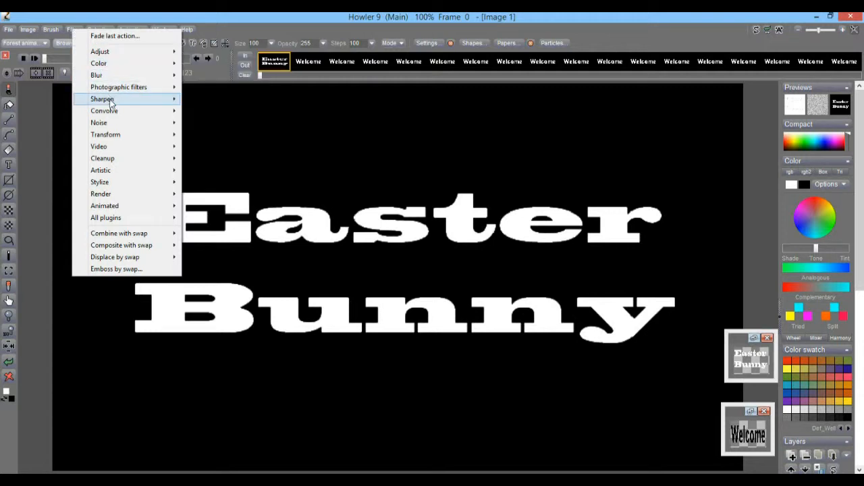
mouse_move(122, 206)
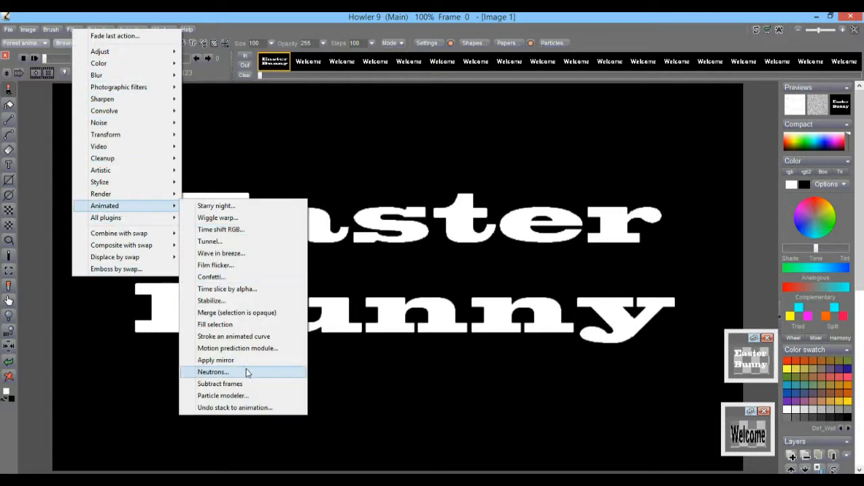
click(223, 396)
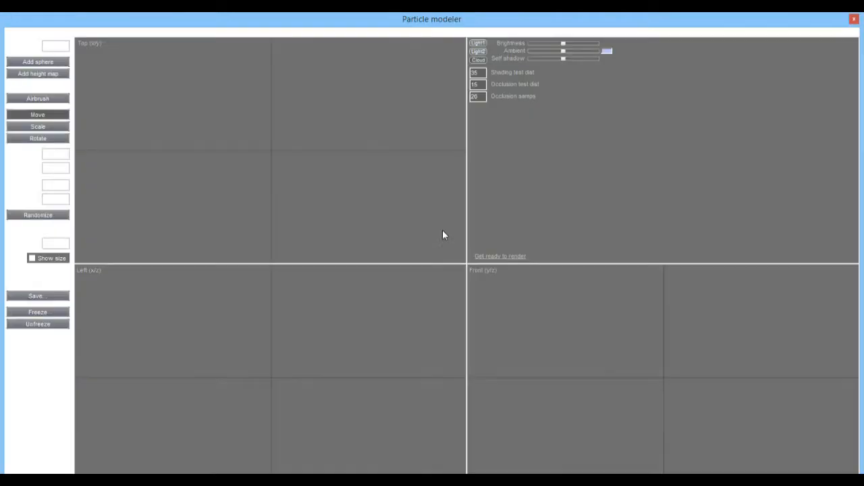
click(40, 74)
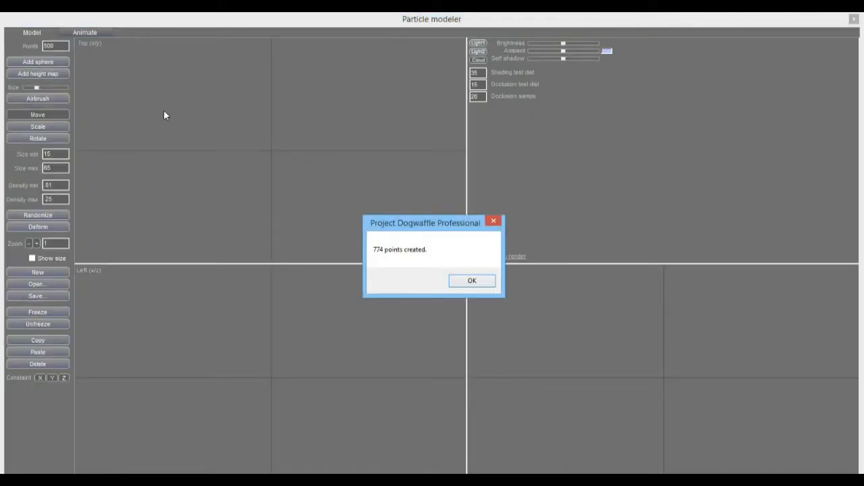
click(472, 280)
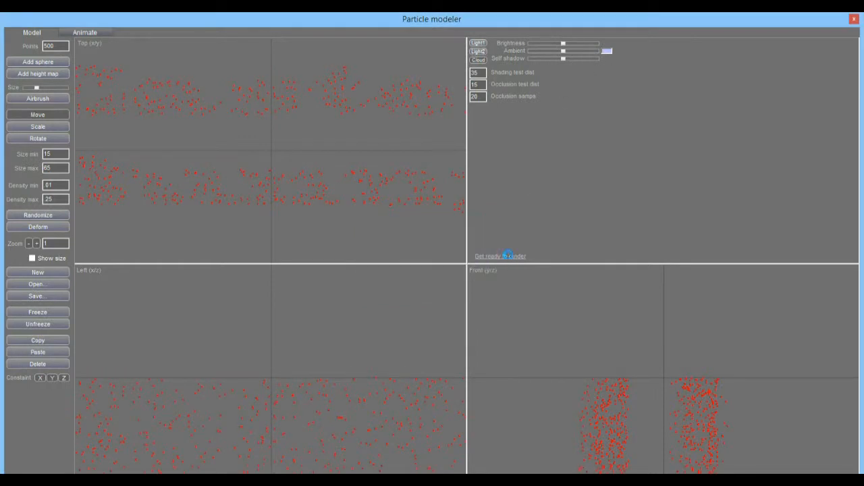
click(508, 256)
mouse_move(647, 180)
mouse_down()
mouse_move(645, 156)
mouse_move(646, 173)
mouse_up()
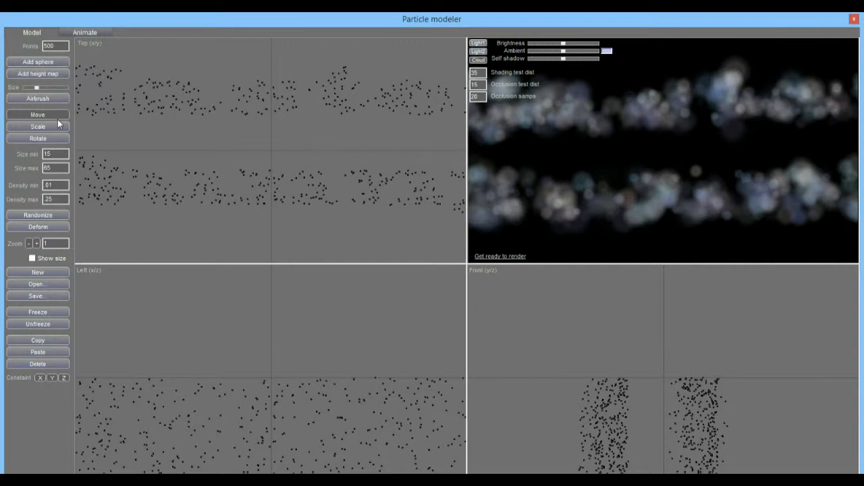
- Add two more height-map point sets of the text, render and rotate the denser cloud, and close the modeler
click(31, 74)
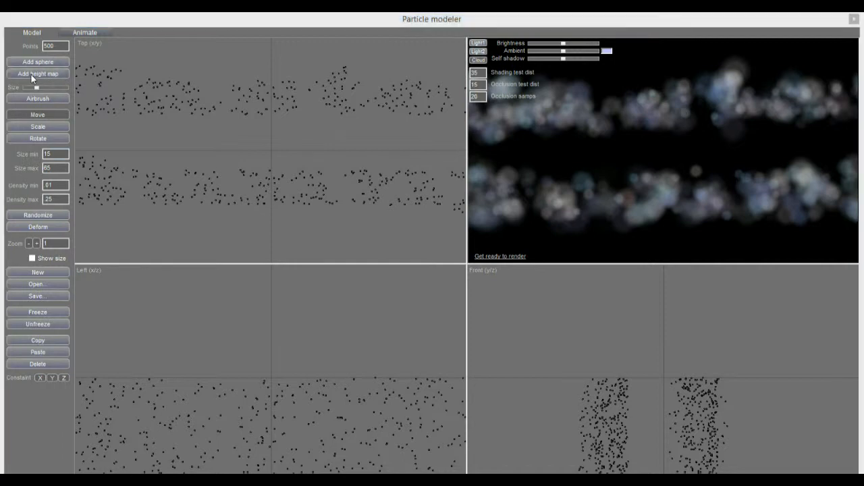
click(484, 282)
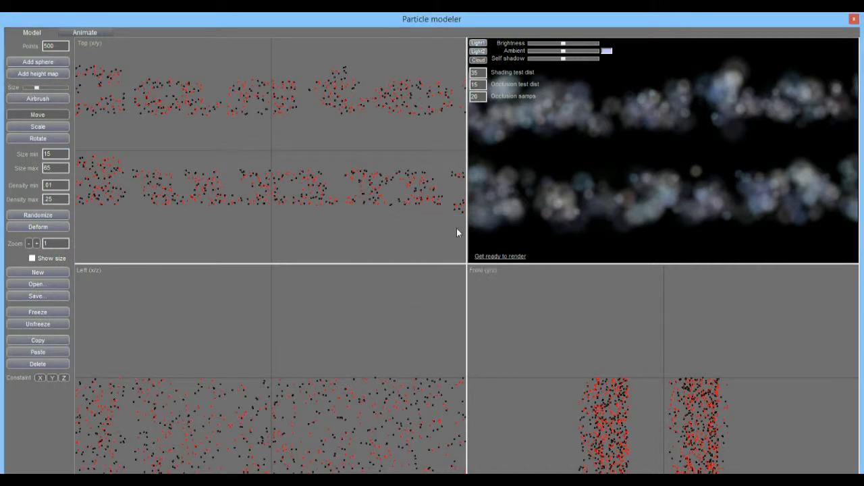
click(38, 73)
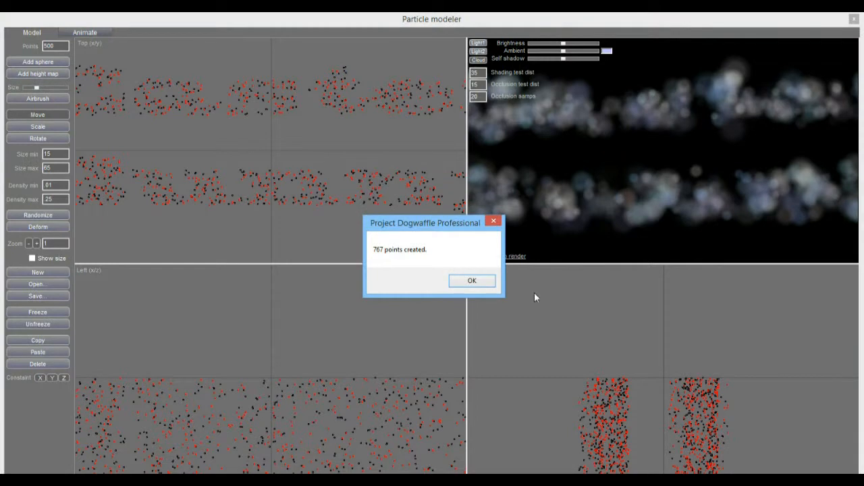
click(473, 282)
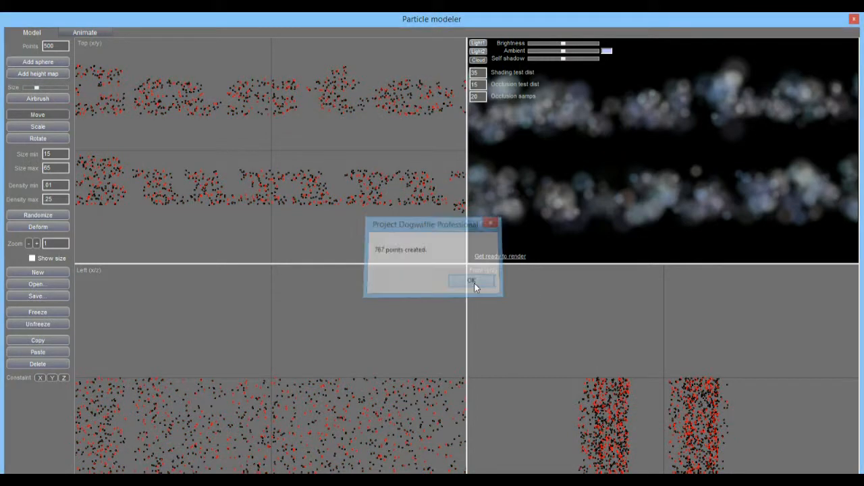
click(521, 259)
drag(676, 134, 623, 116)
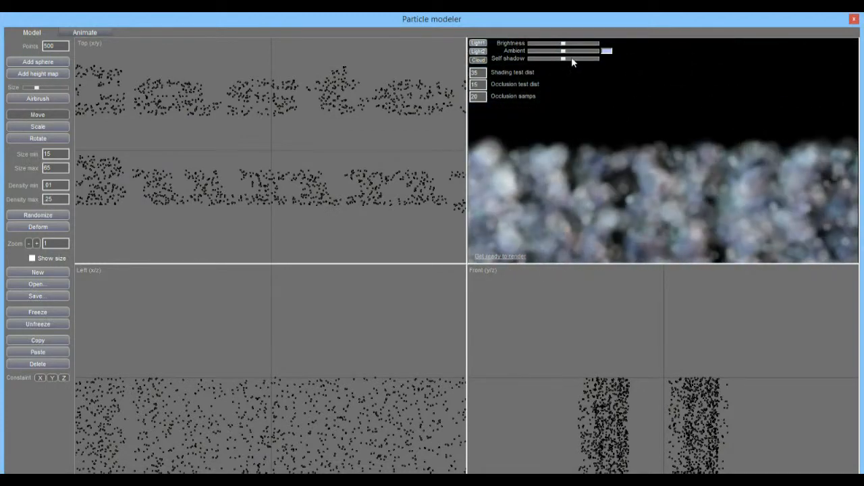
click(854, 20)
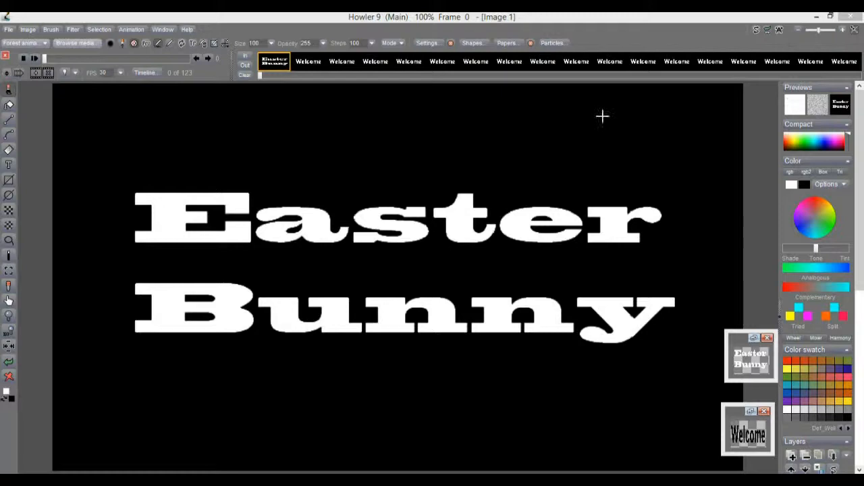
- Reopen the Particle Modeler for the "Easter Bunny" frame
click(74, 29)
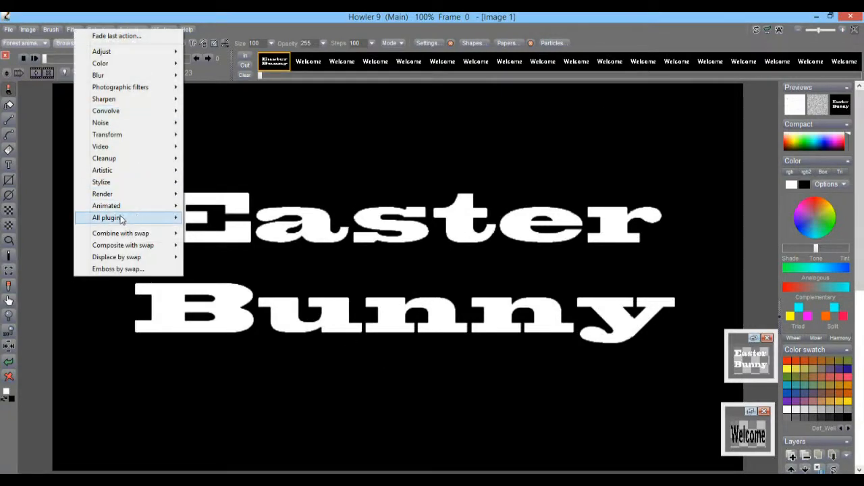
mouse_move(117, 211)
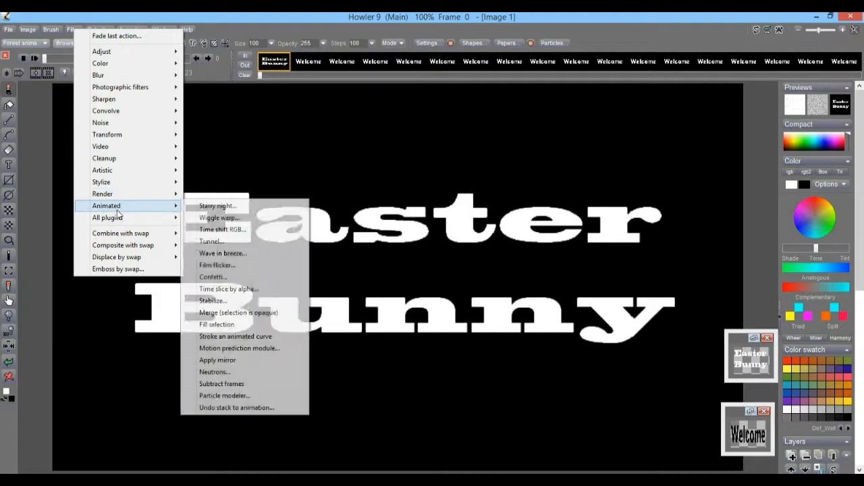
click(223, 396)
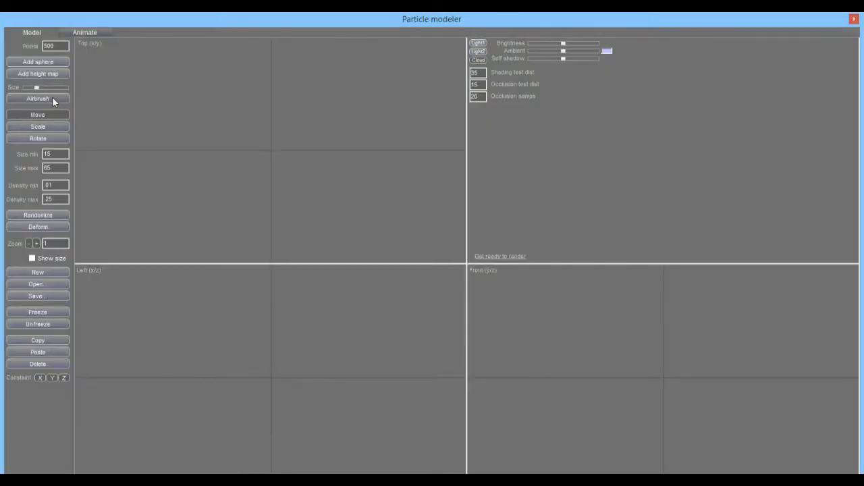
- Add five overlapping height-map particle sets of the "Easter Bunny" text, and render and rotate the cloud preview
click(56, 73)
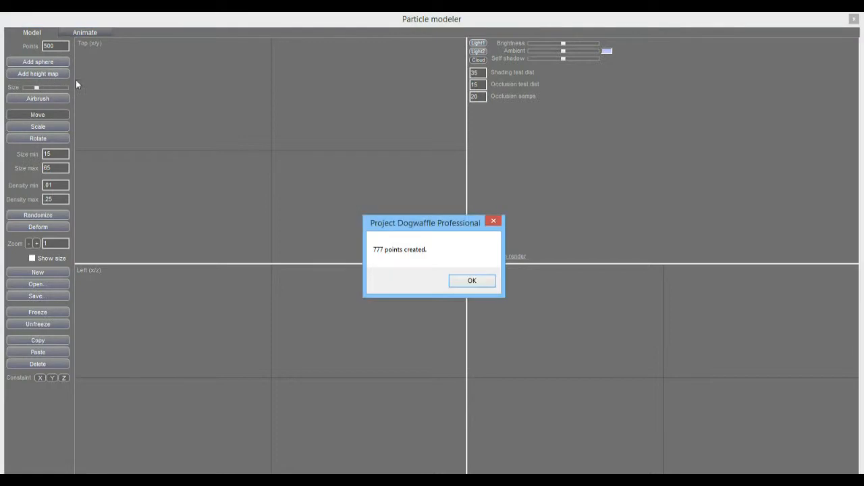
click(463, 281)
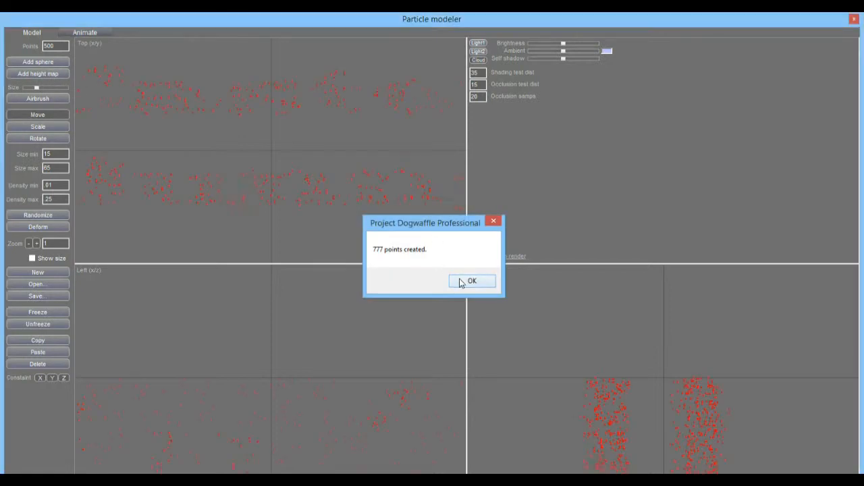
click(37, 74)
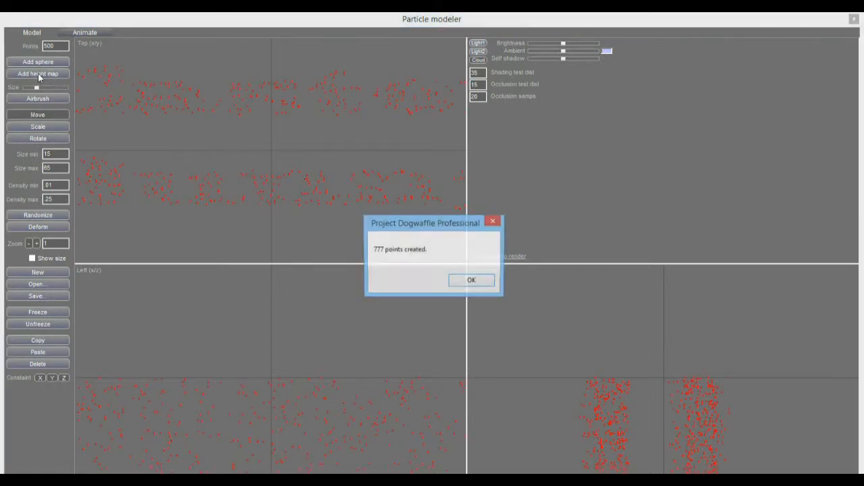
click(472, 281)
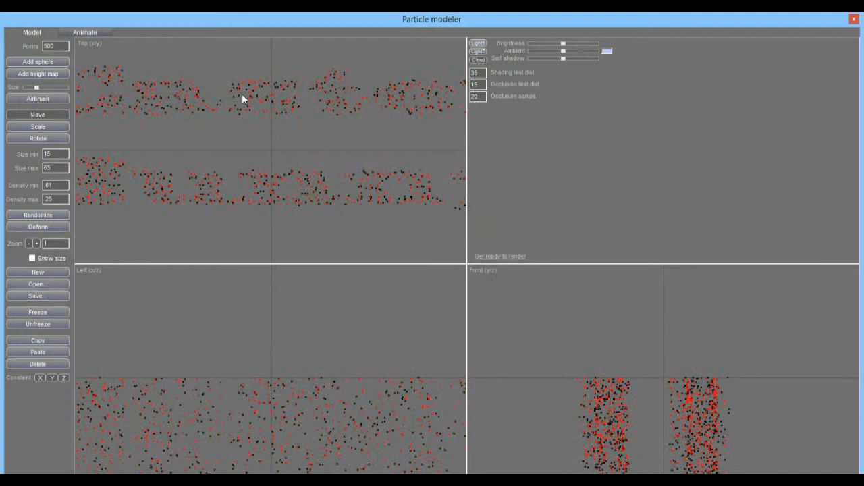
click(44, 76)
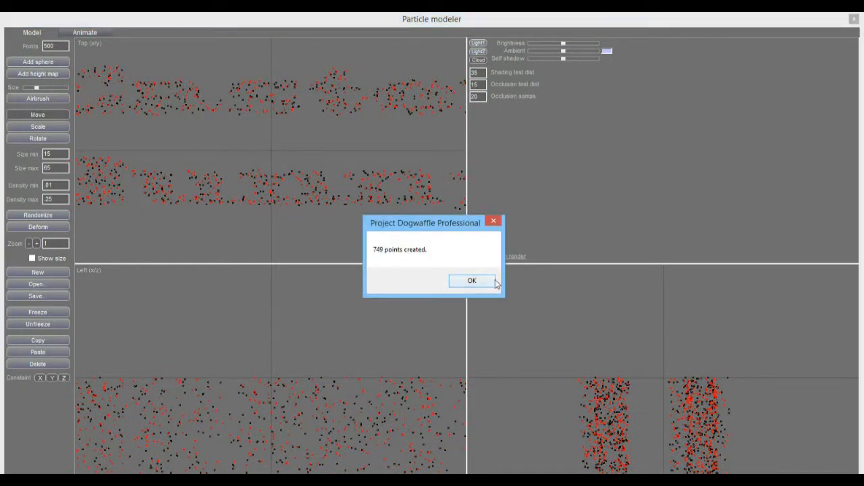
click(476, 282)
click(53, 74)
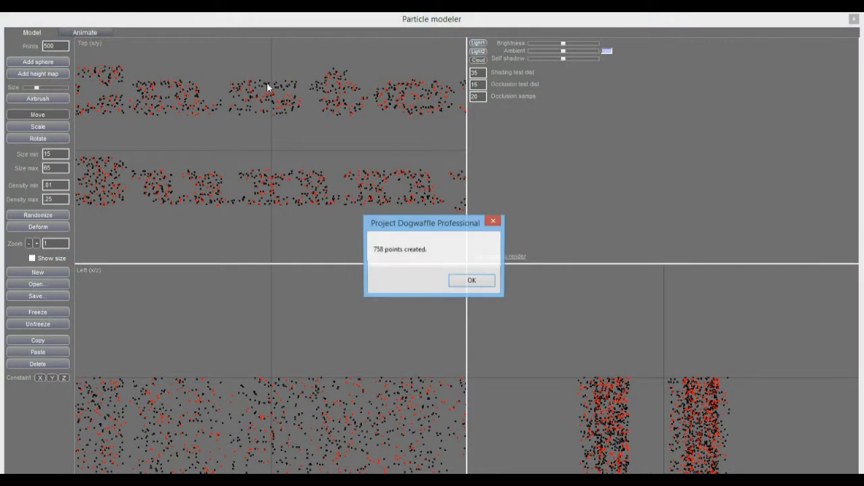
click(472, 281)
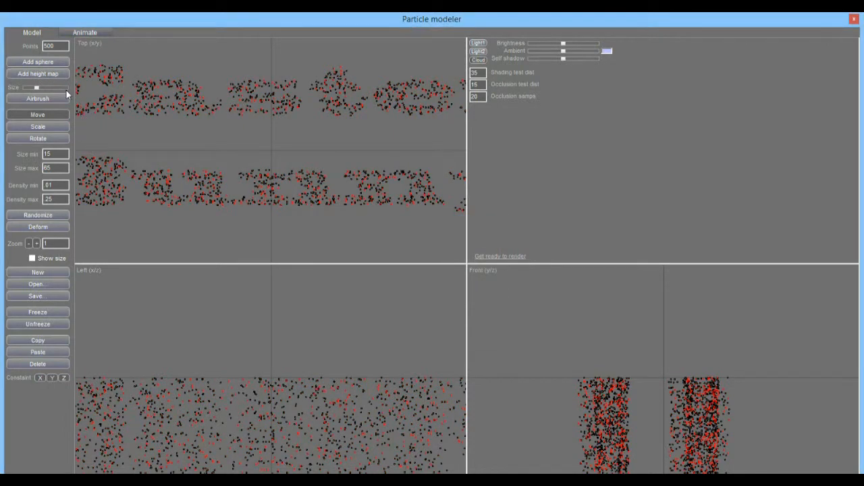
click(42, 76)
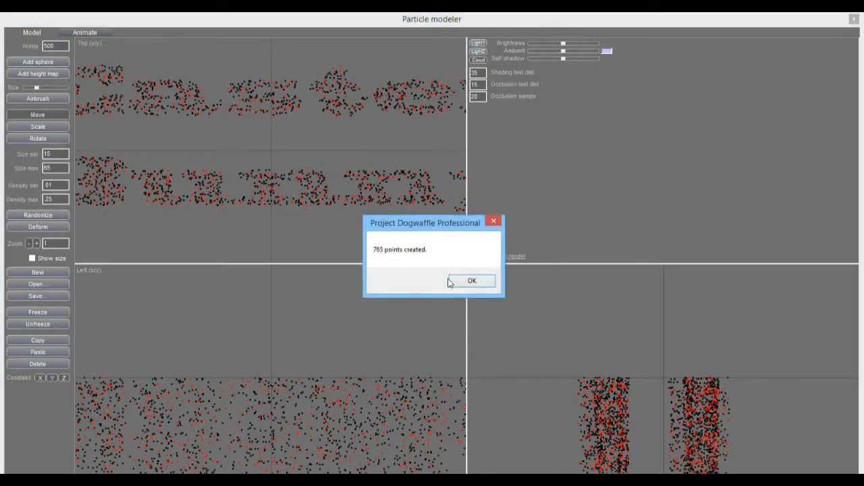
click(472, 281)
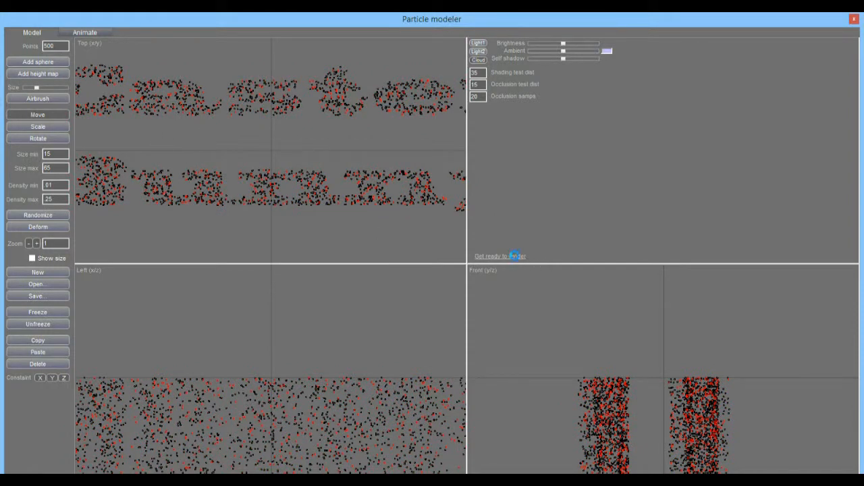
drag(633, 142, 590, 184)
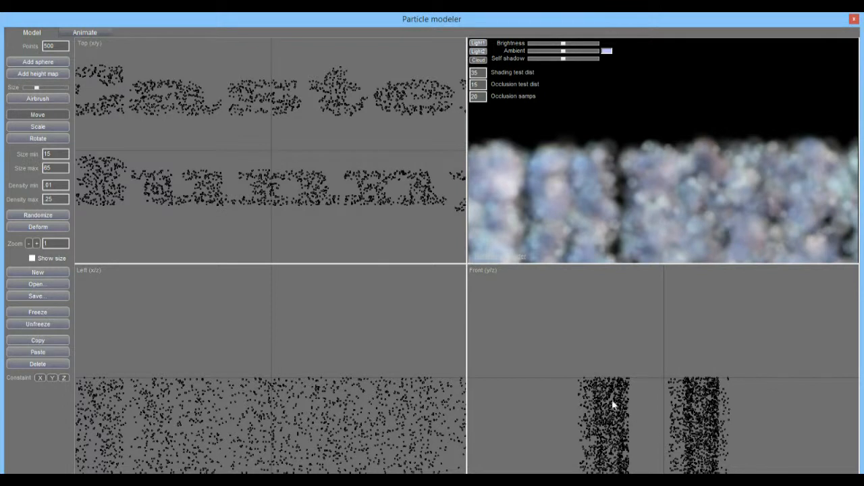
- Start a new, empty particle model and add one height-map particle set from the "Easter Bunny" text
click(38, 272)
click(62, 76)
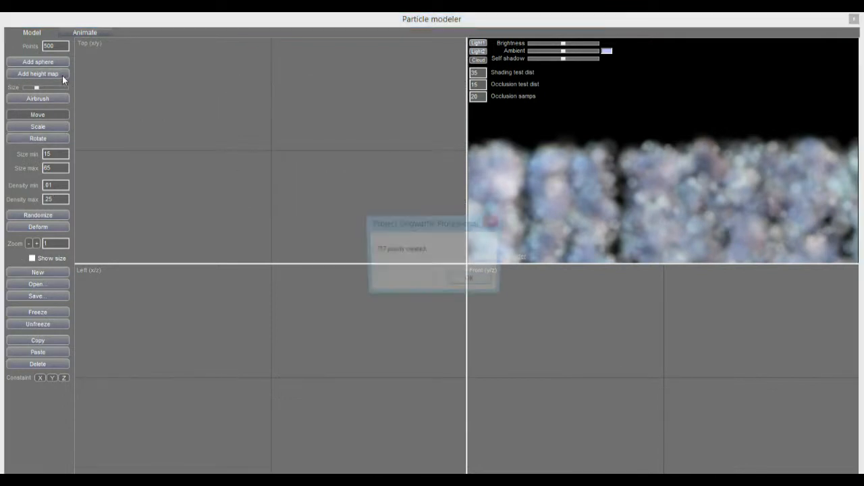
click(469, 280)
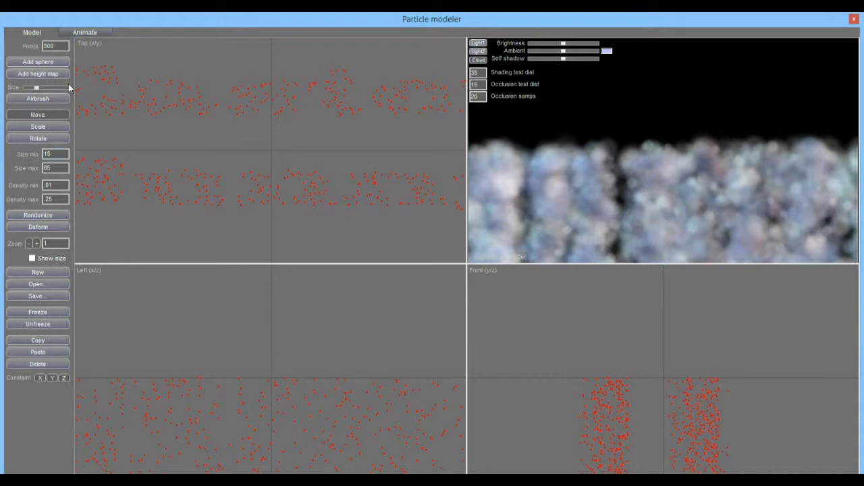
- Add another height-map particle set from the "Easter Bunny" text and view the rendered cloud from several angles at 0.6 zoom
click(51, 73)
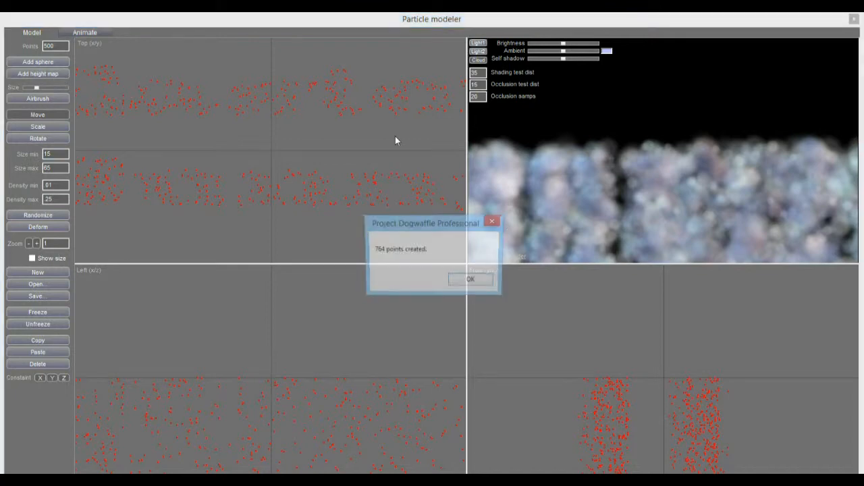
click(466, 281)
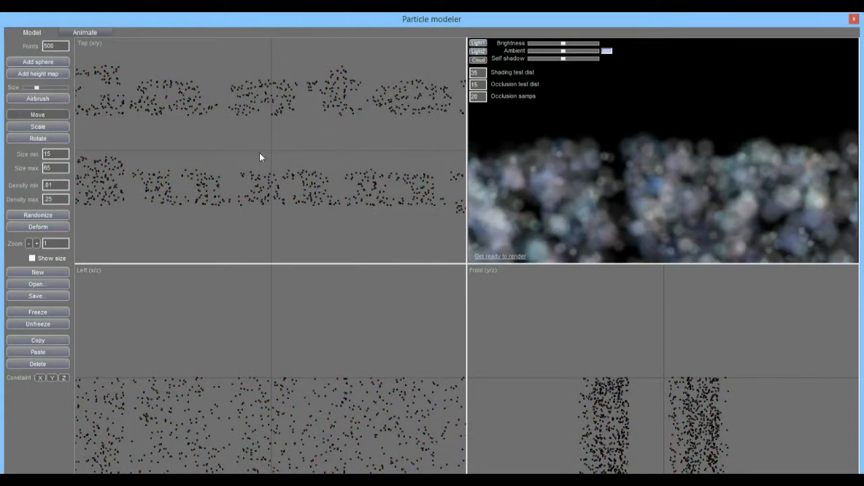
mouse_move(606, 178)
mouse_down()
mouse_move(674, 161)
mouse_move(669, 215)
mouse_move(674, 202)
mouse_up()
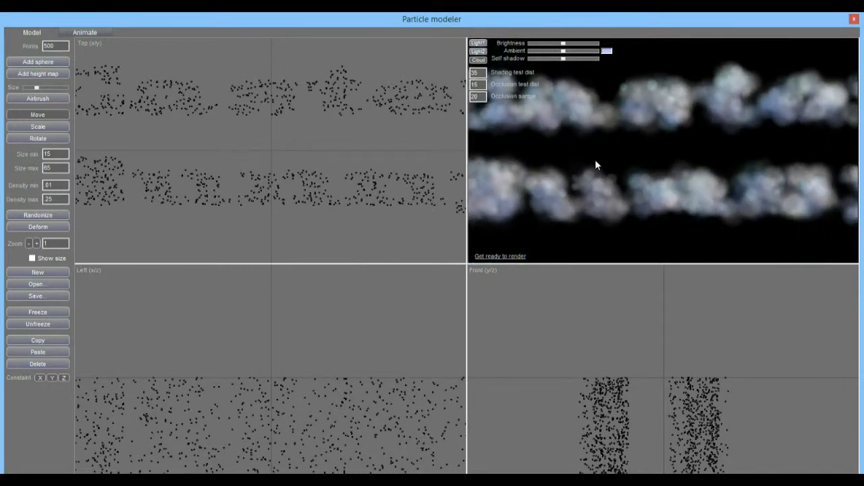
click(29, 243)
click(29, 243)
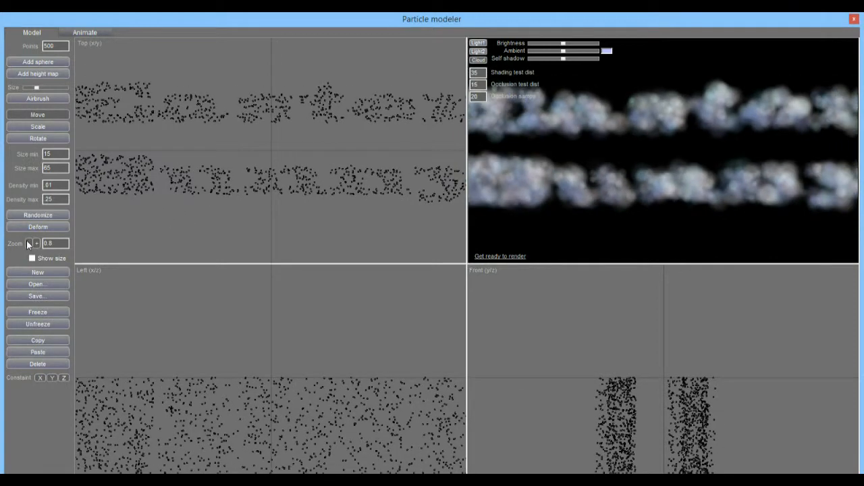
click(28, 243)
click(28, 243)
drag(537, 211, 642, 187)
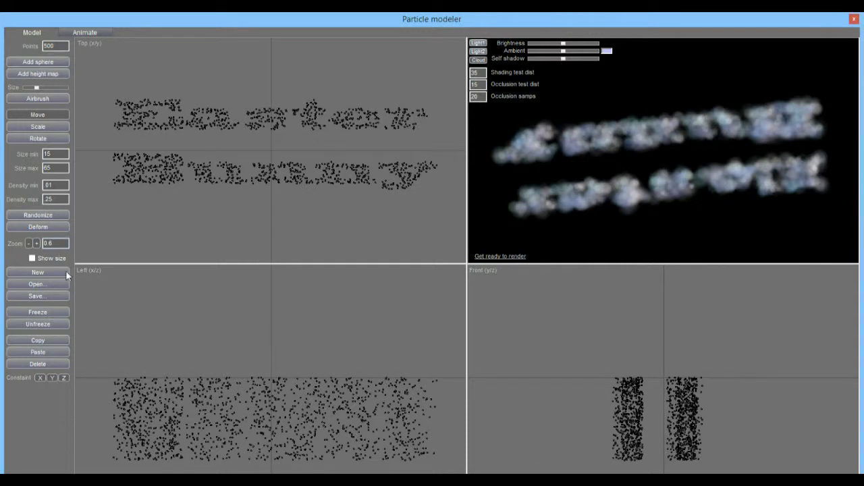
- Unfreeze all the points and scale them, flattening the depth to a thin slab and stretching the lettering taller
click(42, 324)
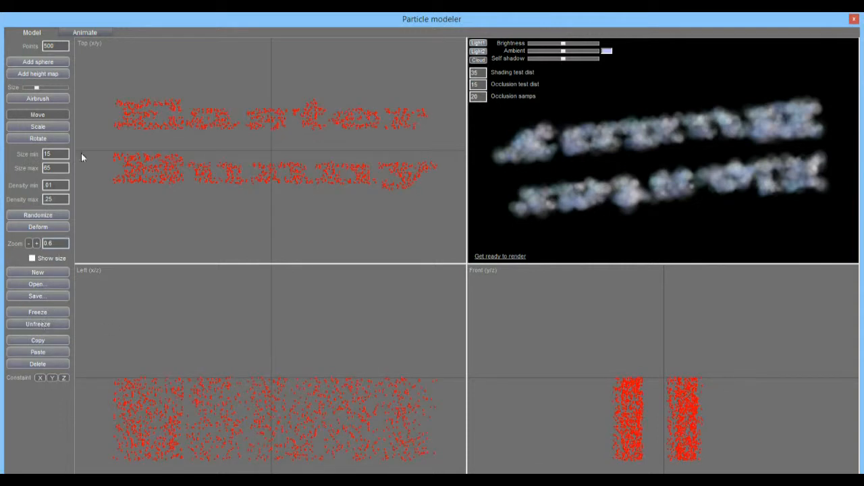
click(43, 126)
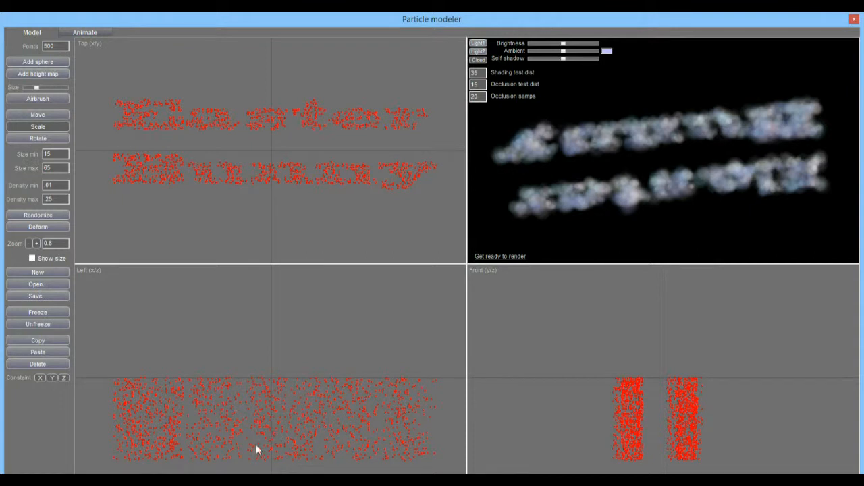
drag(269, 444, 271, 428)
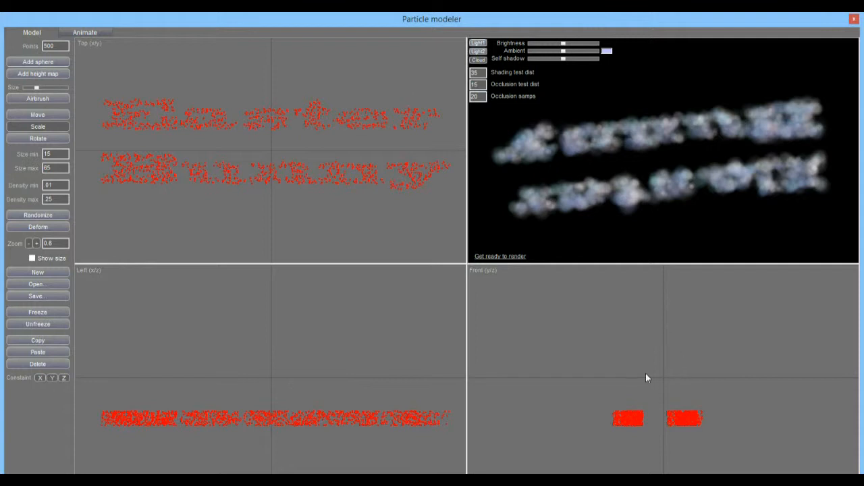
mouse_move(648, 369)
mouse_down()
mouse_move(650, 338)
mouse_move(658, 360)
mouse_up()
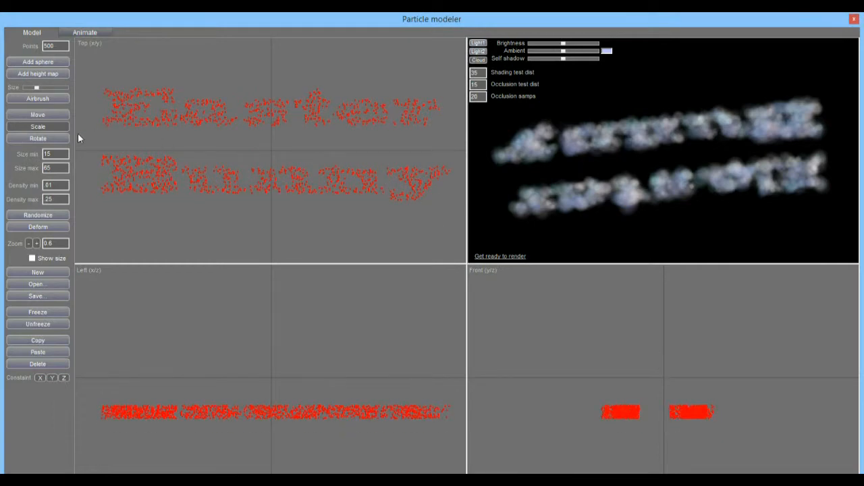
- Move the flattened text points so they are centred on the origin in all views, and freeze them
click(48, 114)
drag(674, 416, 687, 353)
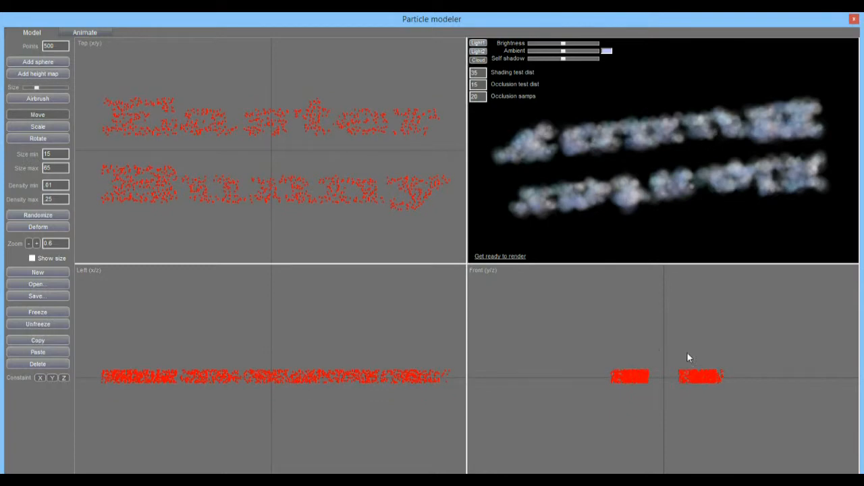
drag(268, 154, 268, 146)
click(38, 312)
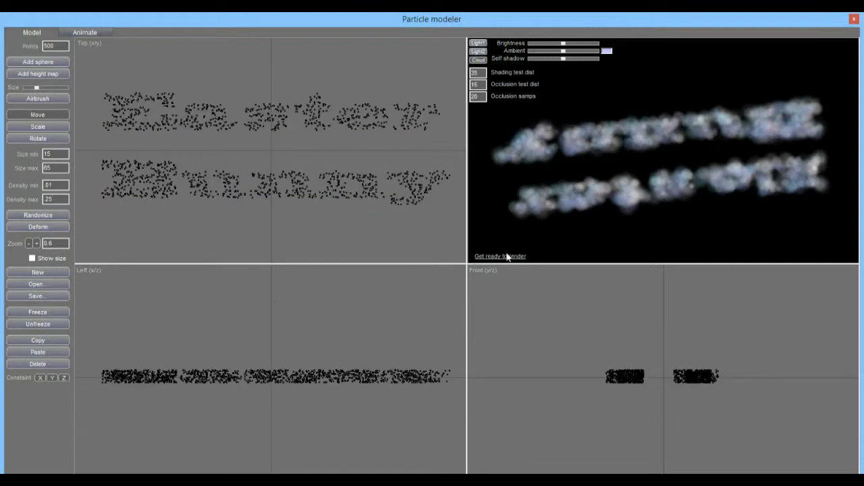
- Render the flattened text cloud and rotate the preview to inspect it from different angles
click(515, 258)
drag(681, 154, 672, 117)
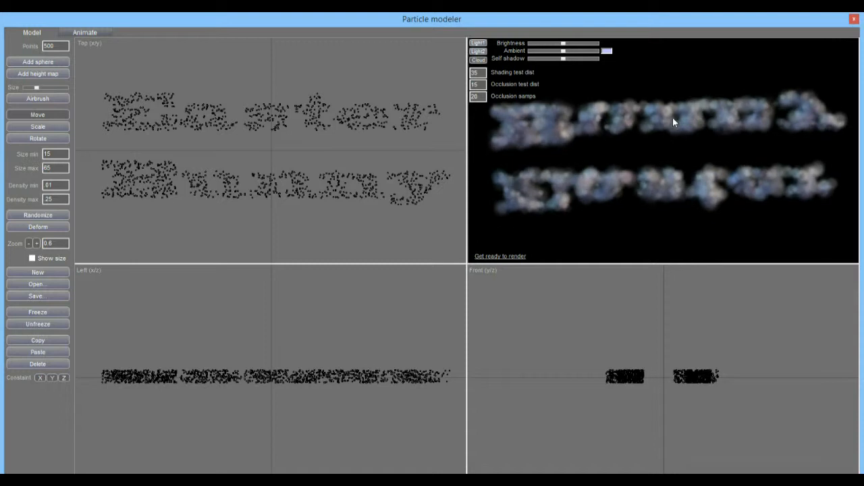
drag(679, 175, 665, 163)
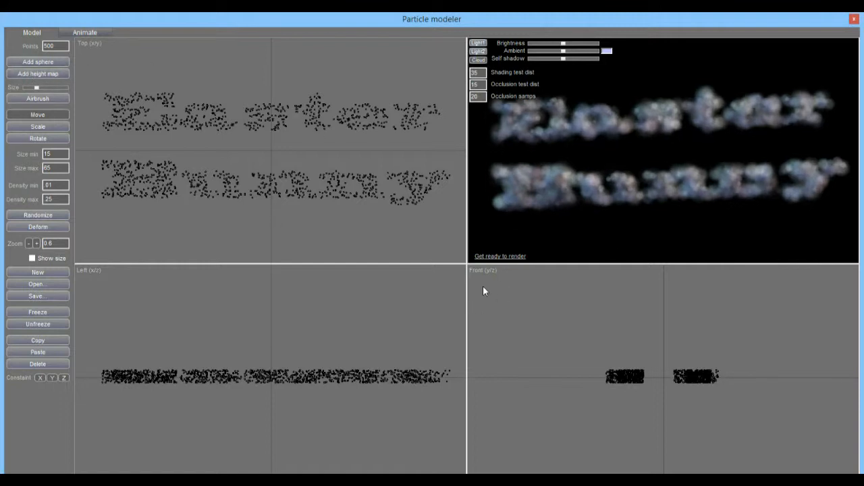
- Save the particle model as "easter bunny" in the Clouds folder
click(39, 295)
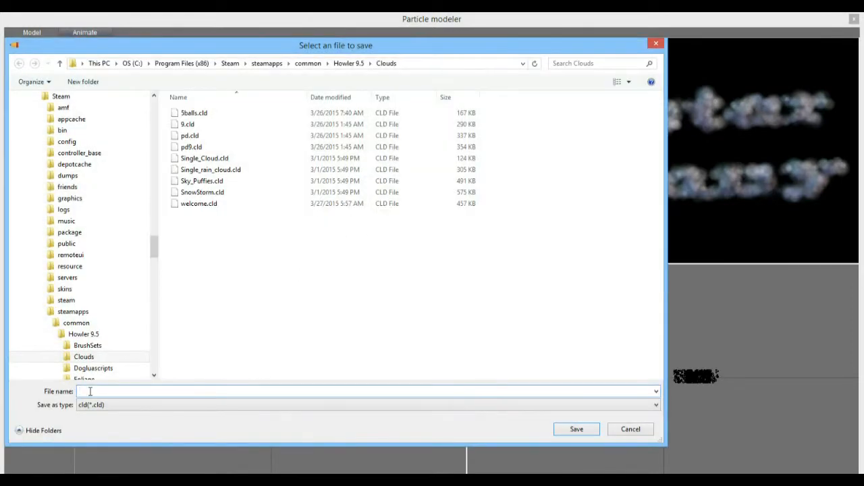
text(easter bunnt)
key(BackSpace)
text(y)
key(Return)
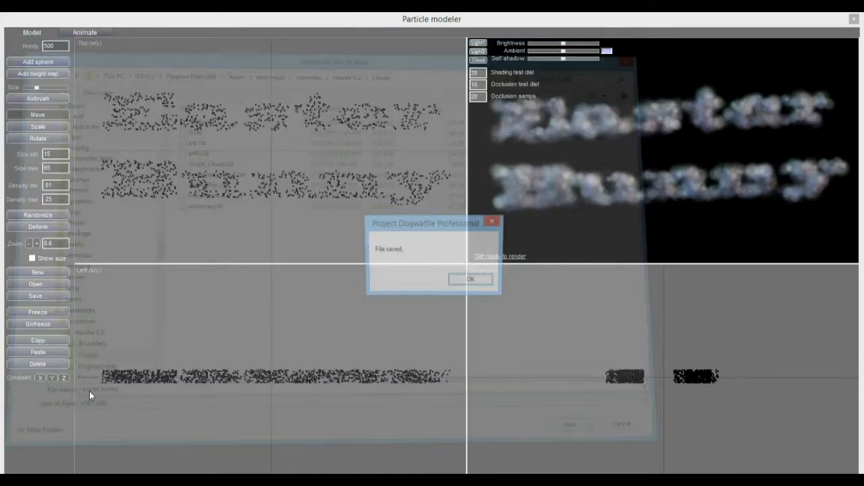
click(491, 281)
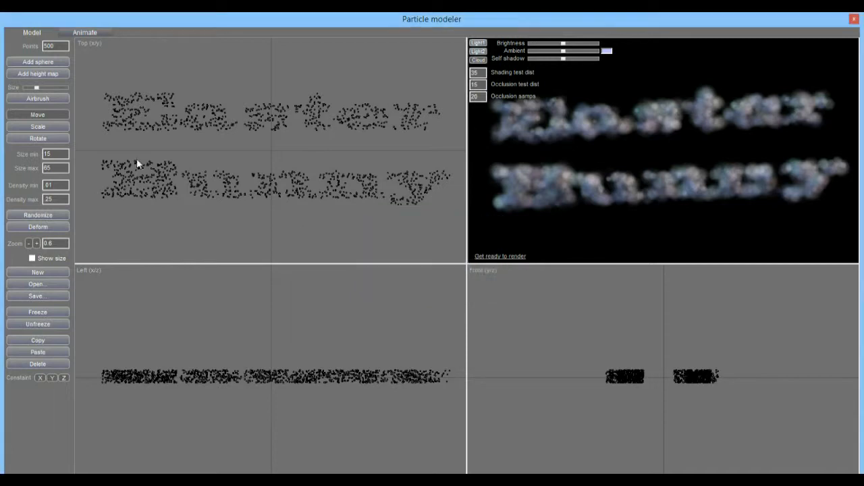
- Close the Particle Modeler and clear all the animation frames to the secondary color
click(853, 19)
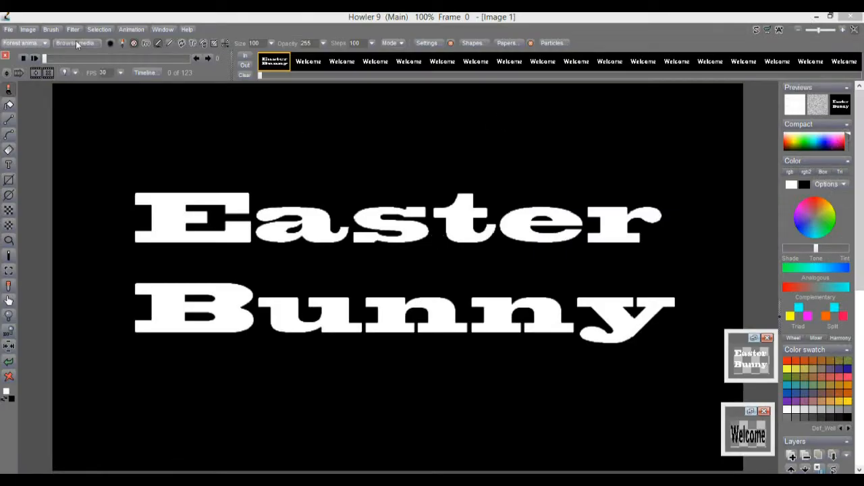
click(132, 30)
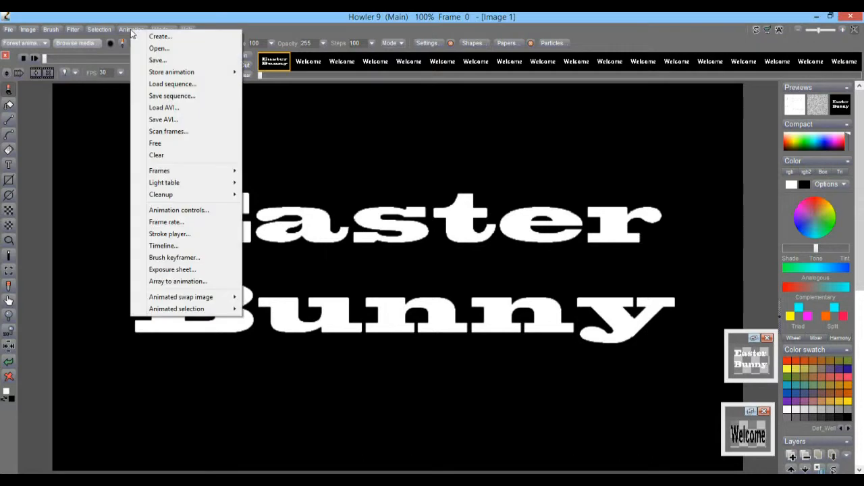
click(172, 155)
click(378, 297)
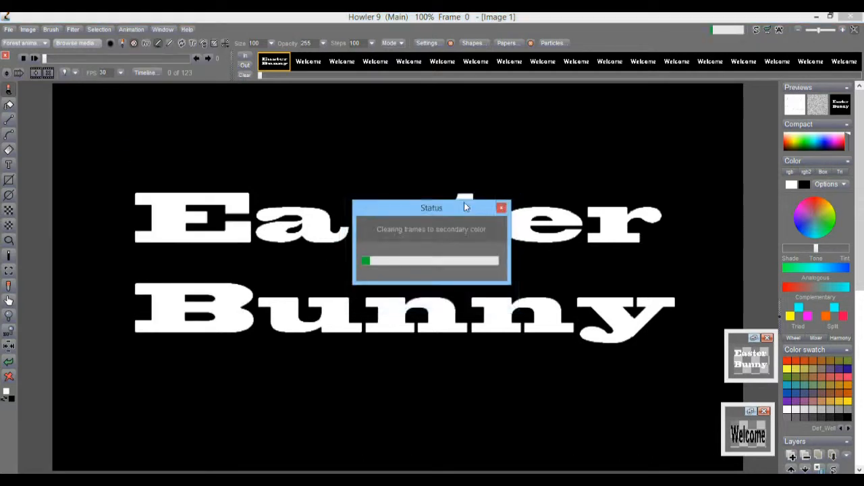
- Reopen the Particle Modeler and load the saved cloud file easter bunny.cld
click(78, 31)
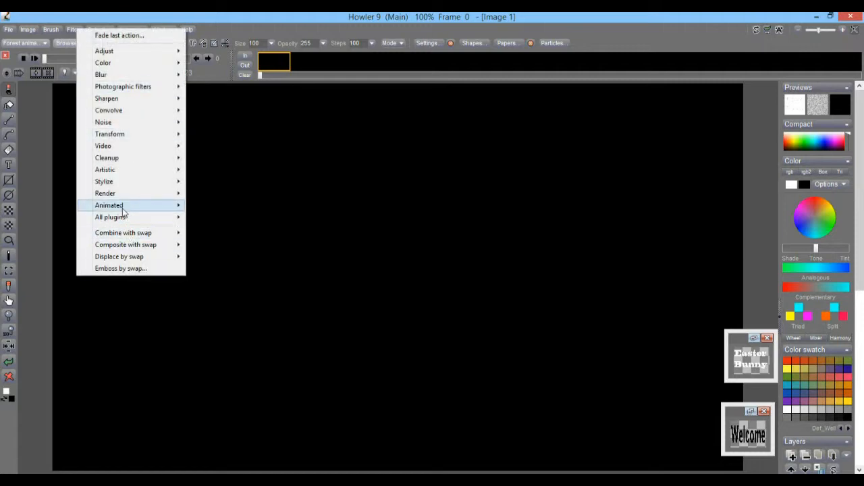
mouse_move(123, 208)
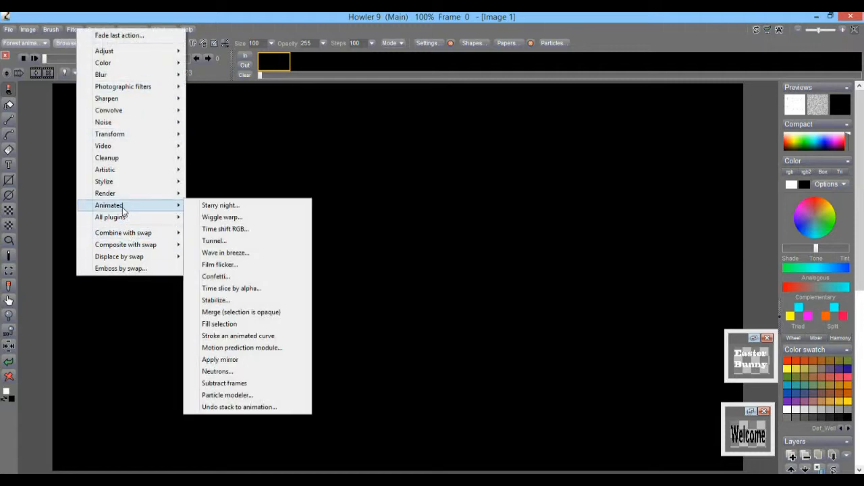
click(249, 392)
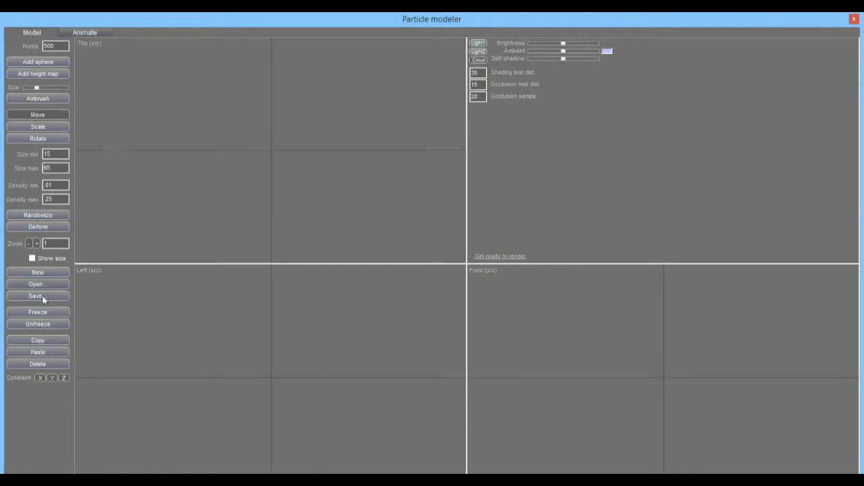
click(45, 286)
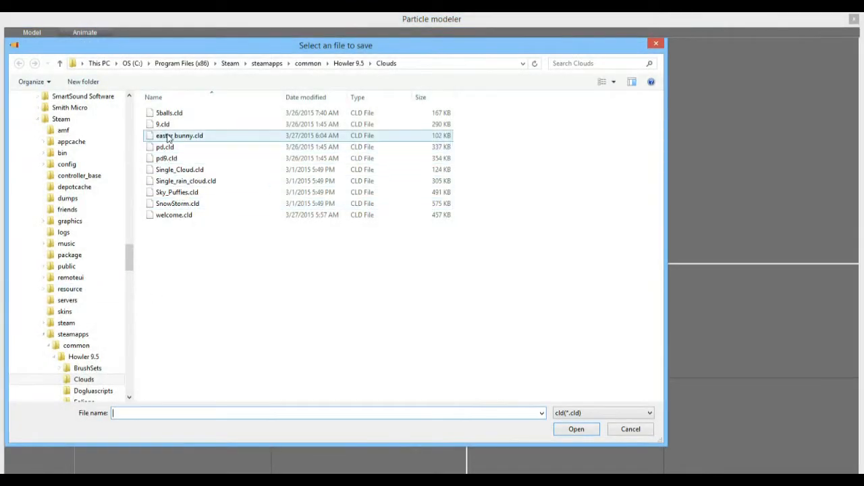
click(168, 137)
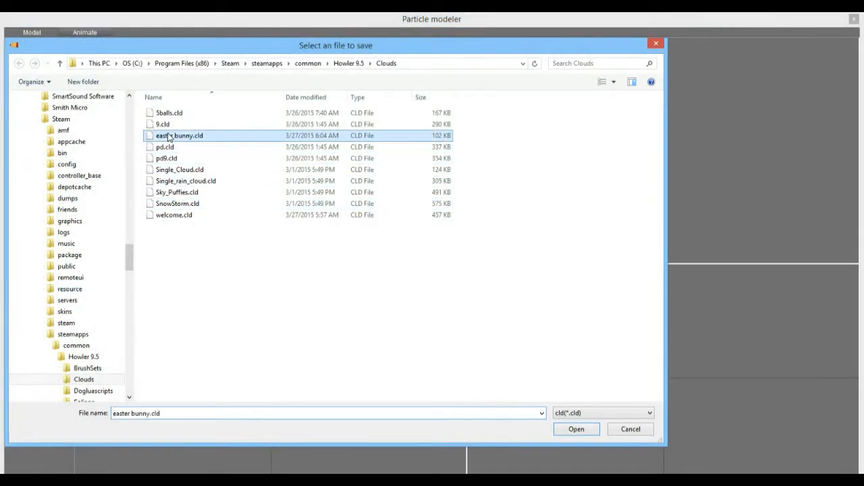
click(574, 434)
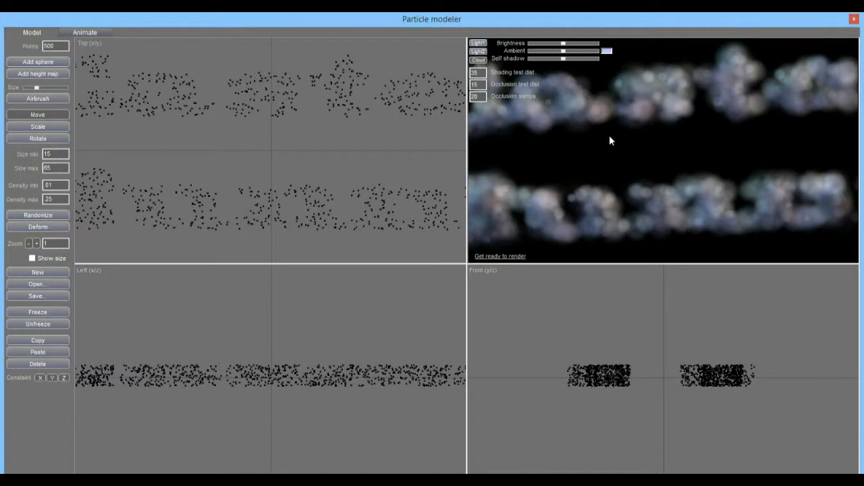
- Set the modeler zoom to 0.6 and rotate the preview of the loaded cloud
click(28, 243)
click(27, 243)
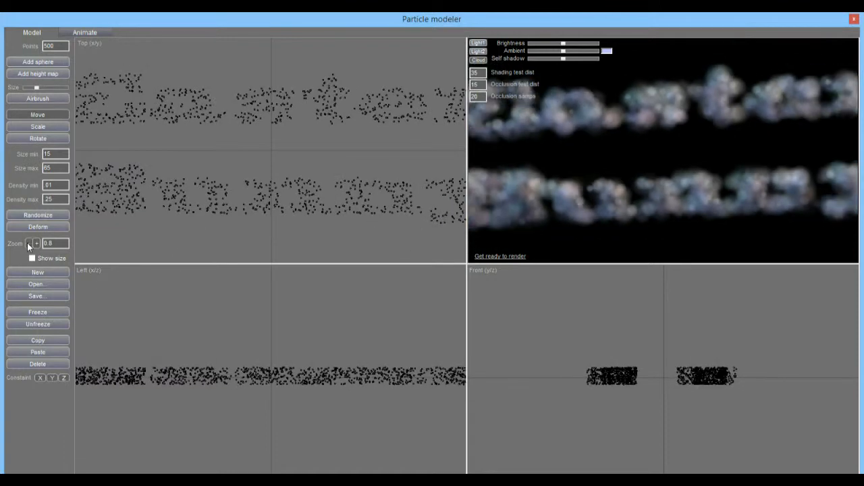
click(27, 244)
click(27, 243)
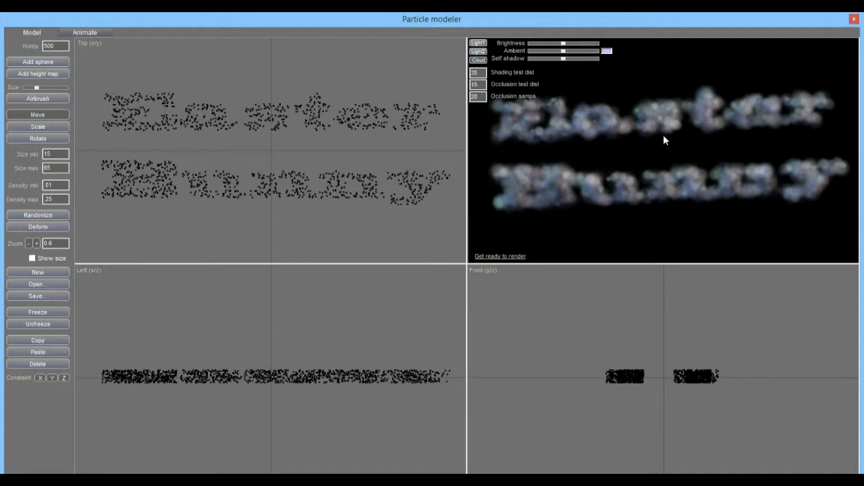
drag(663, 133, 628, 148)
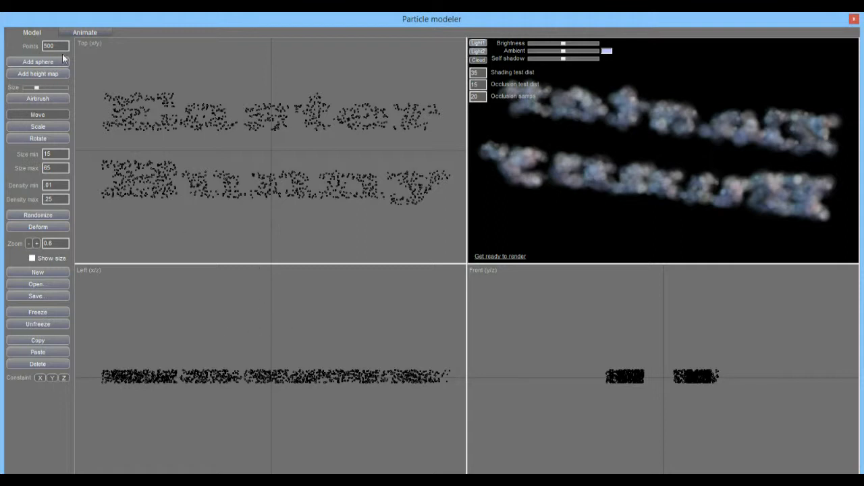
- Unfreeze the loaded points and rotate them so the text stands upright in the x/z view, slightly tilted and turned
click(40, 321)
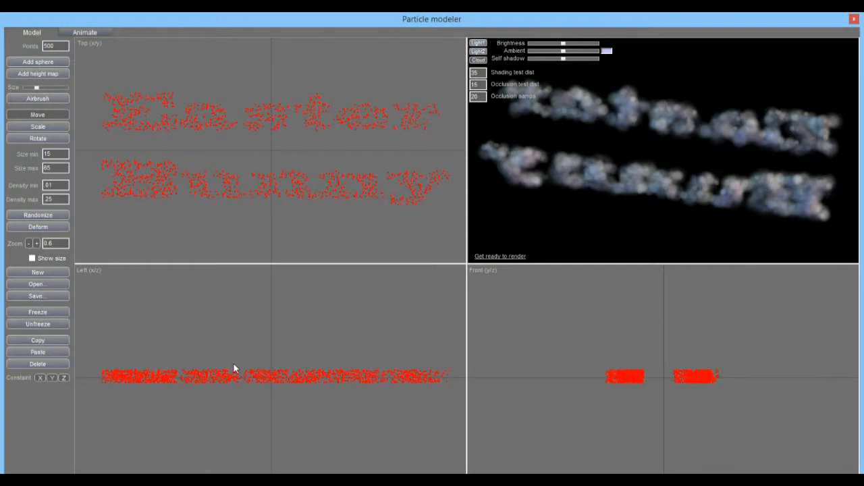
click(43, 137)
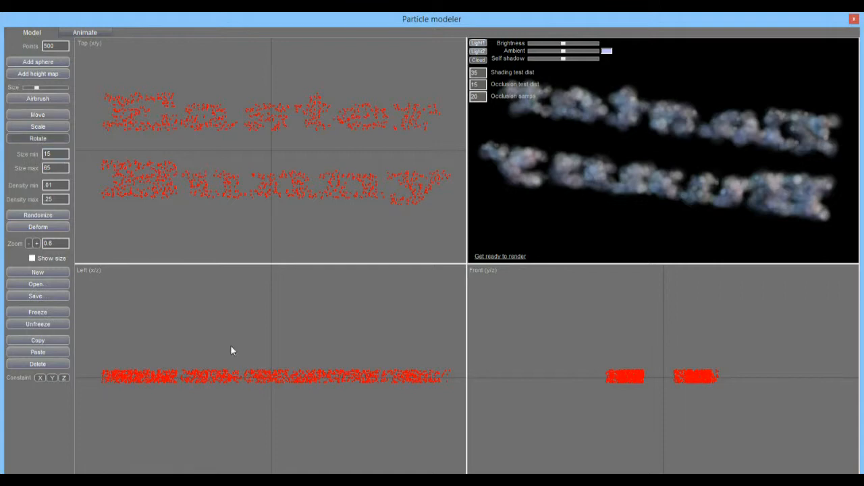
drag(274, 374, 274, 412)
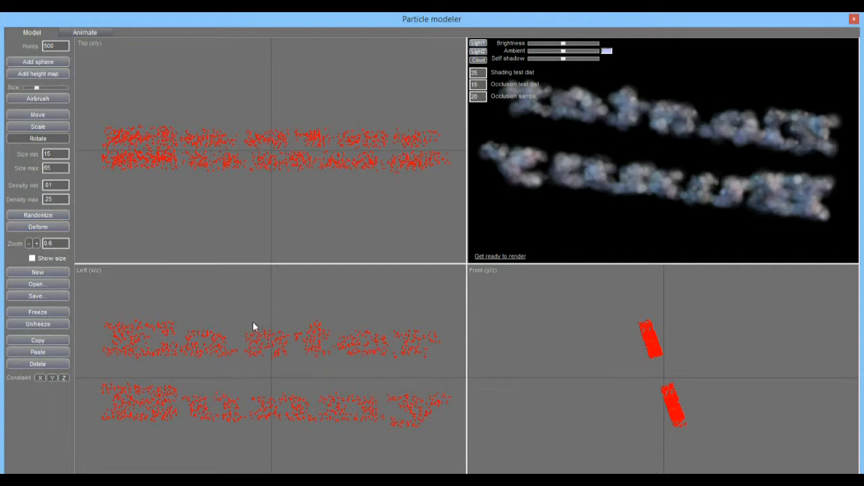
drag(637, 321, 636, 323)
mouse_move(665, 348)
mouse_down()
mouse_move(666, 356)
mouse_move(659, 346)
mouse_up()
drag(269, 362, 265, 362)
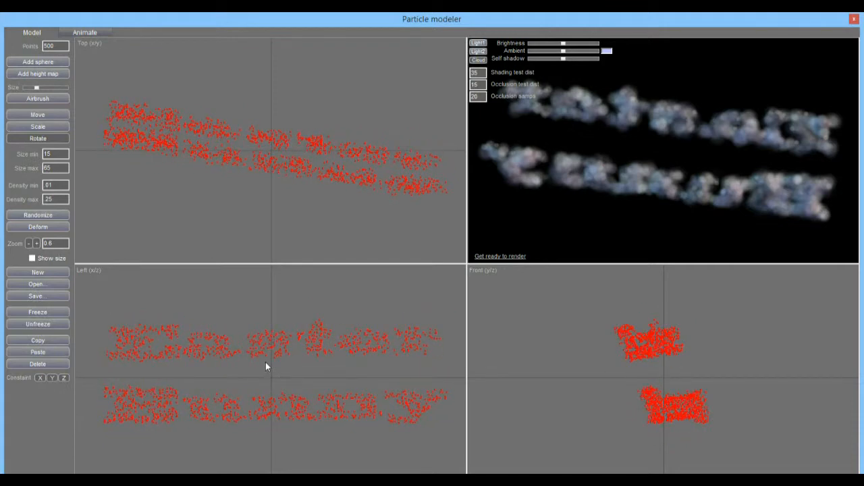
drag(362, 153, 363, 152)
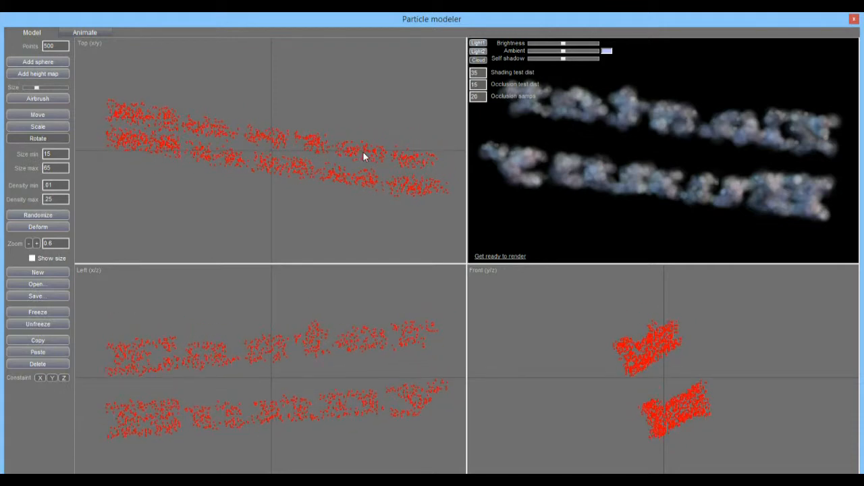
drag(269, 325, 269, 331)
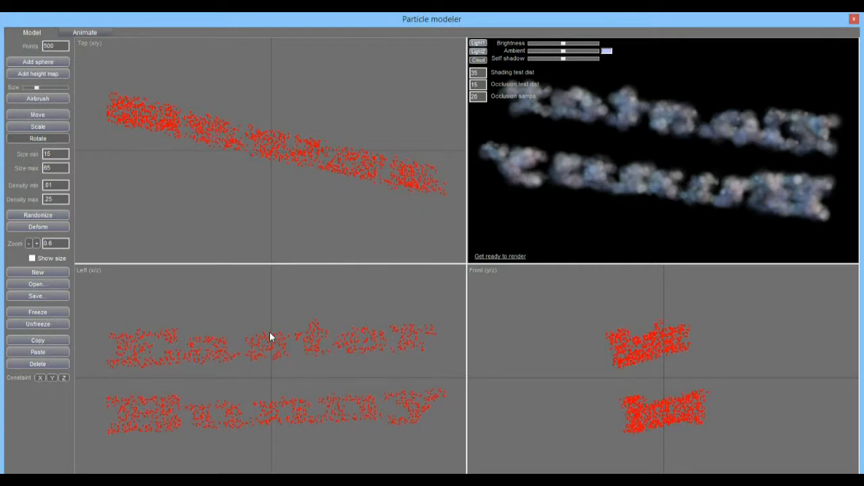
drag(166, 354, 167, 353)
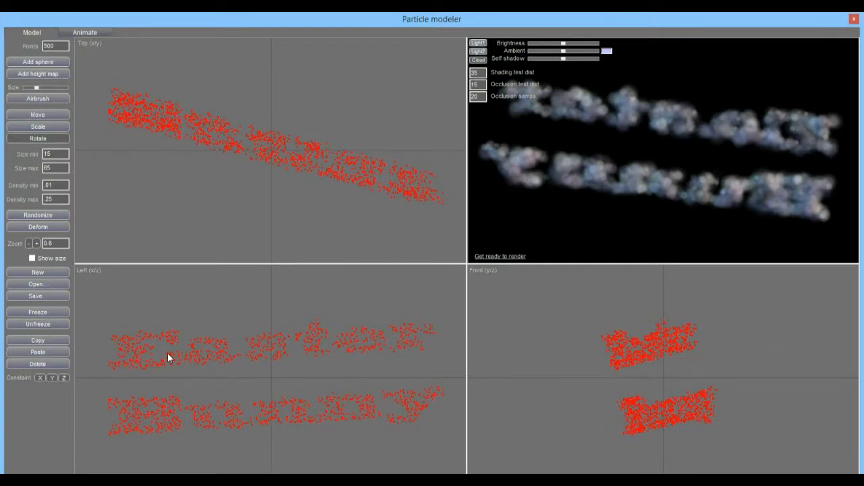
- Fine-tune the rotation of the Easter Bunny points into a thin diagonal band in the x/y view, upright in x/z
drag(143, 136, 144, 143)
mouse_move(269, 189)
mouse_down()
mouse_move(257, 186)
mouse_move(267, 189)
mouse_up()
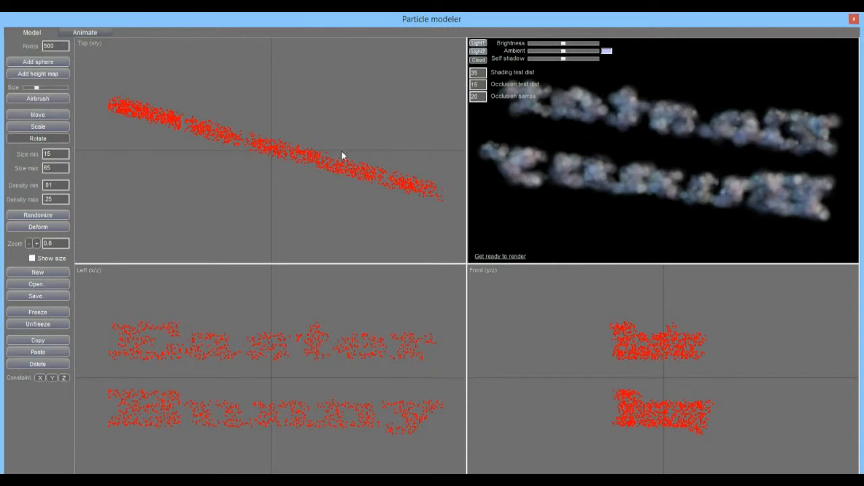
drag(157, 106, 157, 109)
drag(430, 200, 431, 199)
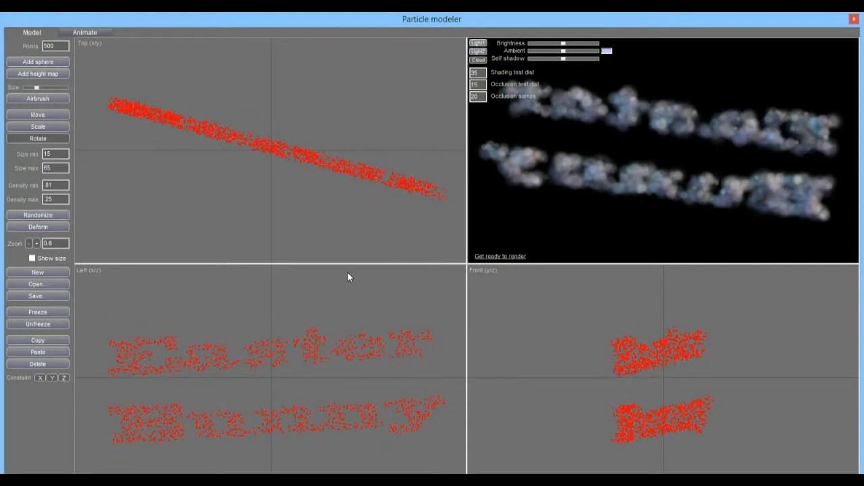
drag(288, 353, 319, 338)
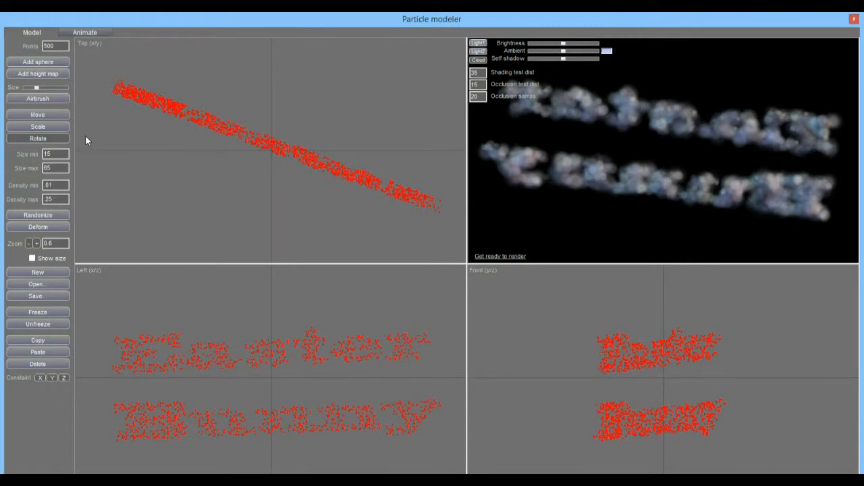
- Freeze the rotated points and save the cloud over the existing easter bunny.cld file
click(42, 312)
click(50, 296)
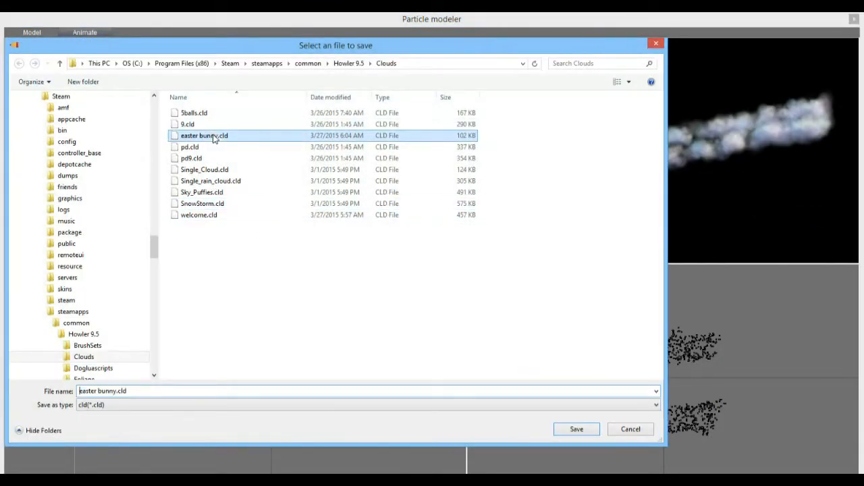
double_click(213, 135)
click(463, 251)
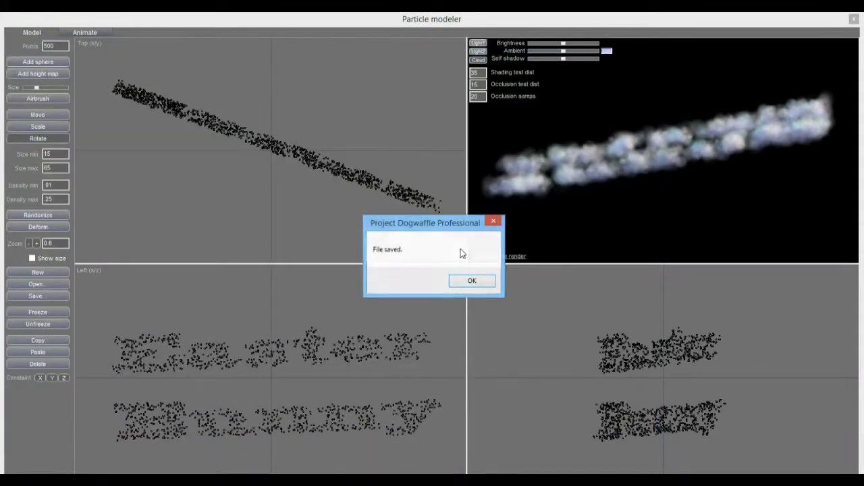
click(473, 282)
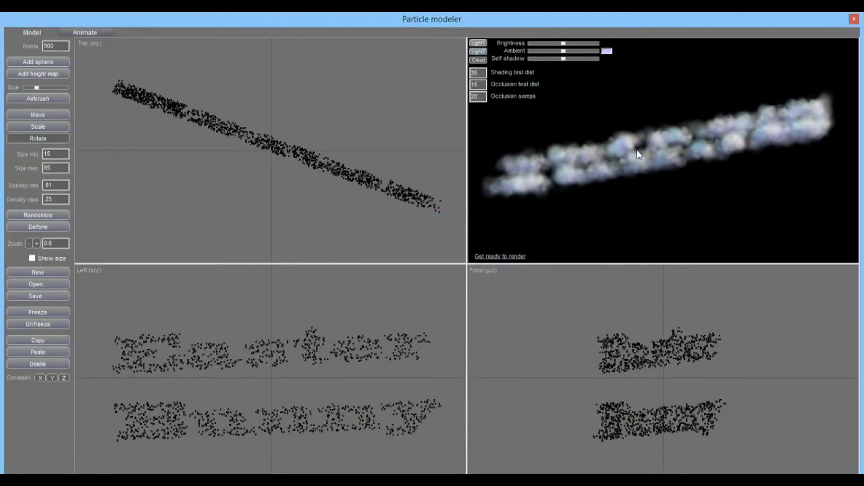
- Switch the Particle Modeler to animation mode with the render preview off and the timeline in view at the first frame
click(78, 33)
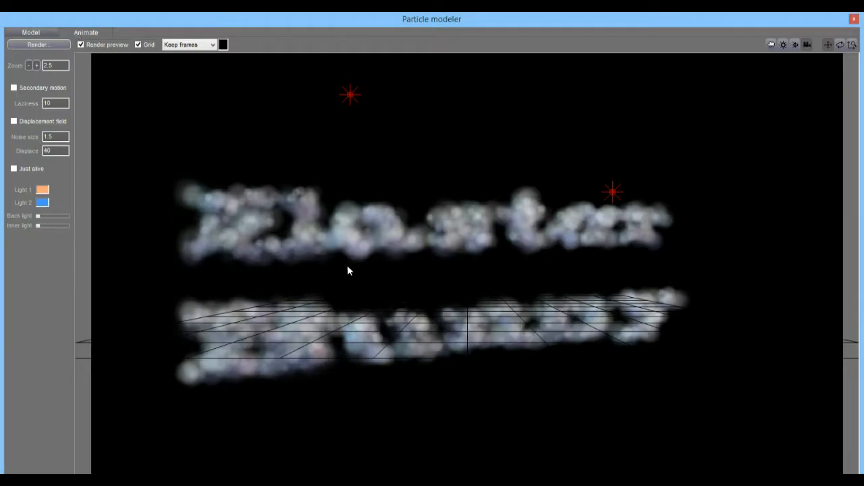
click(108, 44)
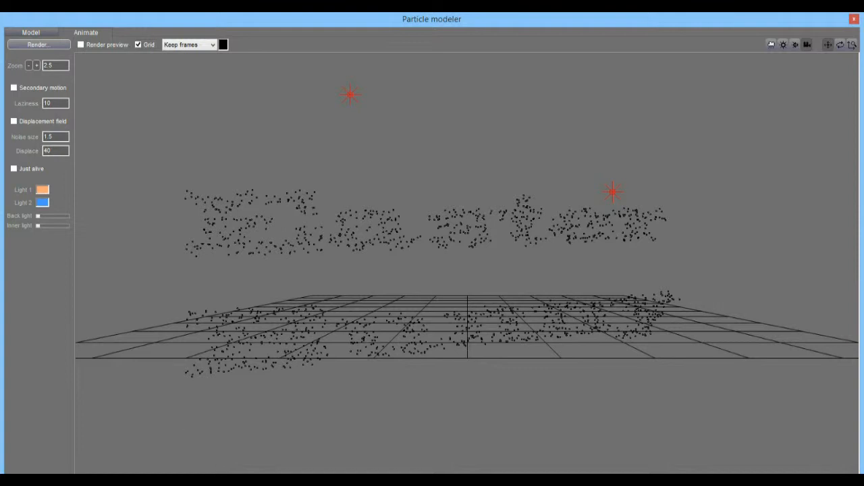
mouse_move(349, 18)
mouse_down()
mouse_move(349, 11)
mouse_move(351, 22)
mouse_up()
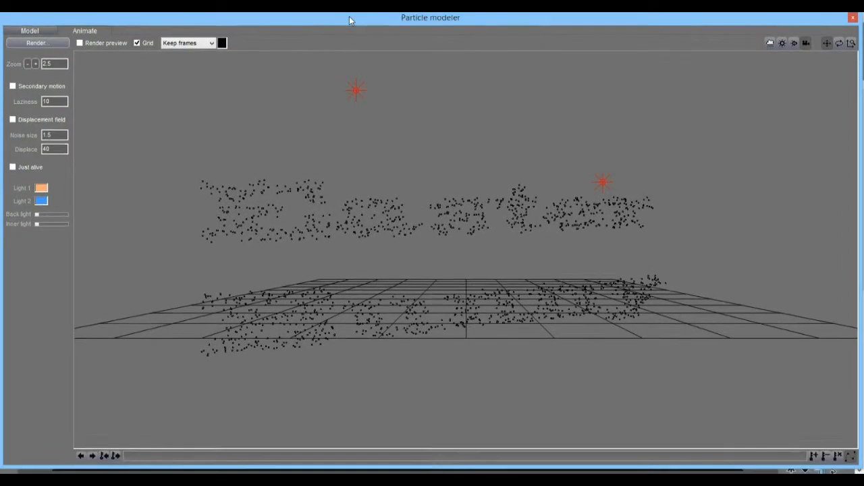
drag(139, 459, 106, 466)
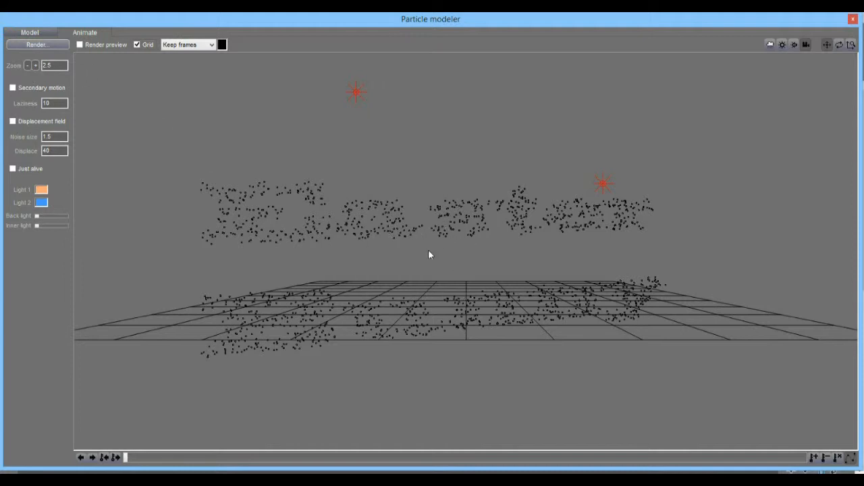
- Push the Easter Bunny cloud far into the distance at the first frame and reposition the camera over the grid
drag(433, 227, 450, 110)
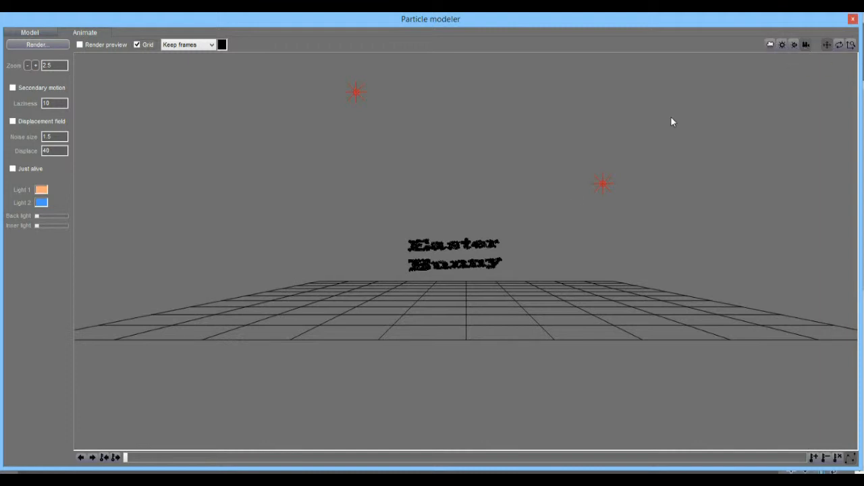
drag(483, 228, 544, 90)
drag(562, 326, 552, 103)
drag(543, 143, 493, 152)
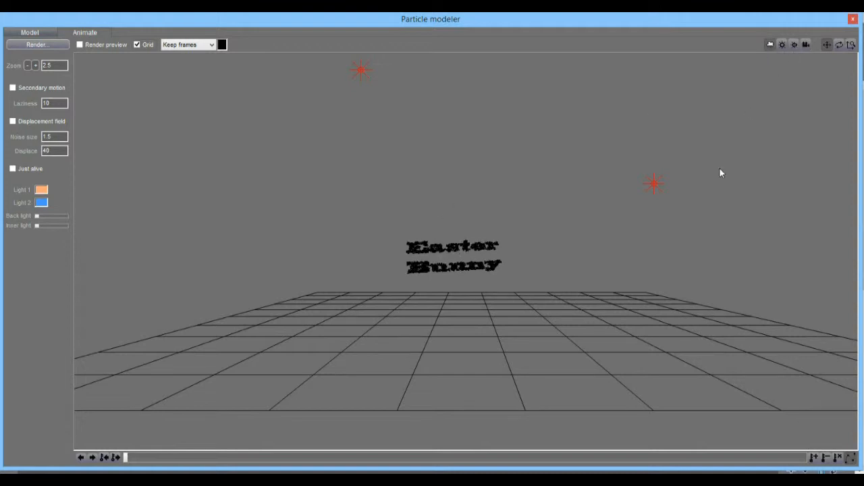
- Move the two lights farther apart and adjust the distant starting position of the Easter Bunny cloud
click(655, 184)
click(363, 71)
drag(632, 287, 552, 273)
drag(452, 238, 472, 245)
click(770, 44)
drag(493, 231, 522, 114)
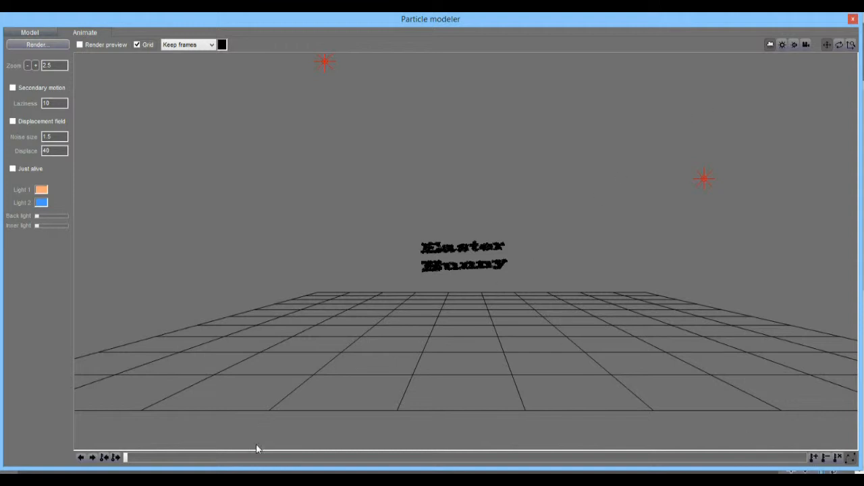
- About a quarter of the way along the timeline, bring the cloud much closer and shift it left of centre
click(304, 457)
drag(479, 285, 467, 398)
mouse_move(452, 192)
mouse_down()
mouse_move(452, 247)
mouse_move(484, 367)
mouse_up()
drag(456, 170, 450, 307)
drag(439, 109, 433, 260)
drag(431, 172, 432, 302)
drag(430, 150, 363, 260)
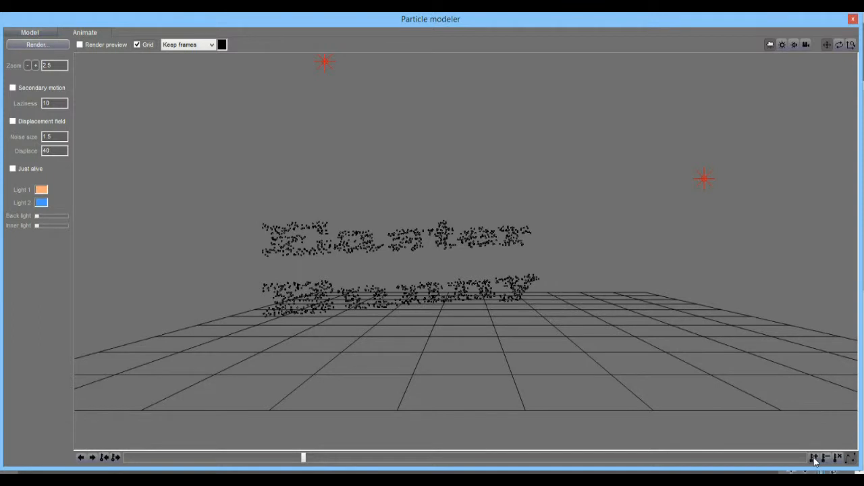
- About 60% along the timeline, move the cloud to the right and rotate it so the text recedes leftward
click(532, 457)
drag(440, 261, 617, 381)
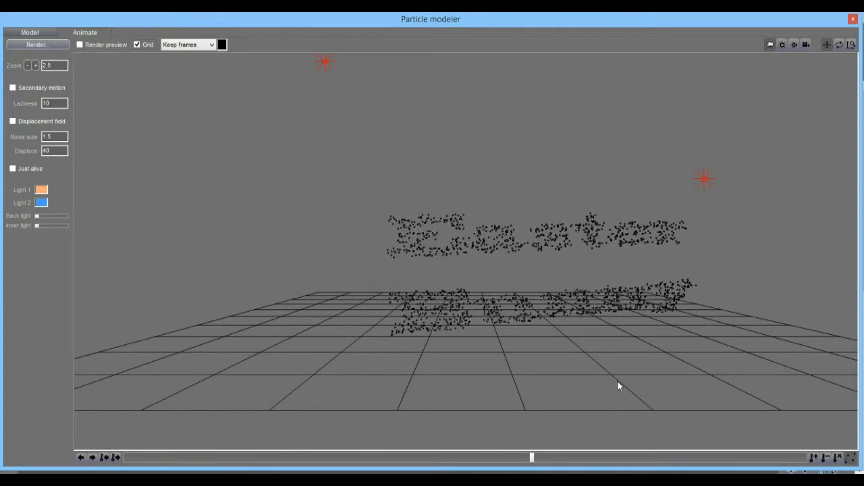
click(840, 46)
drag(689, 209, 262, 248)
drag(666, 284, 235, 262)
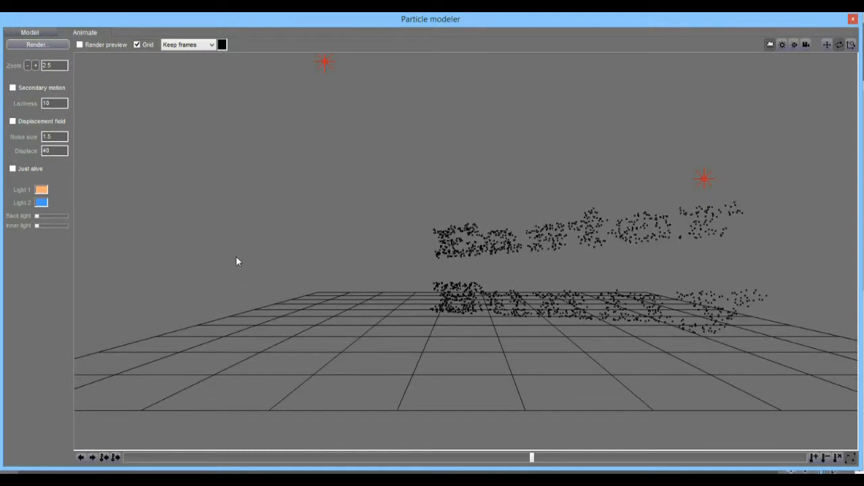
- Near 80% of the timeline, check the cloud without the render preview and raise it higher above the grid
click(662, 458)
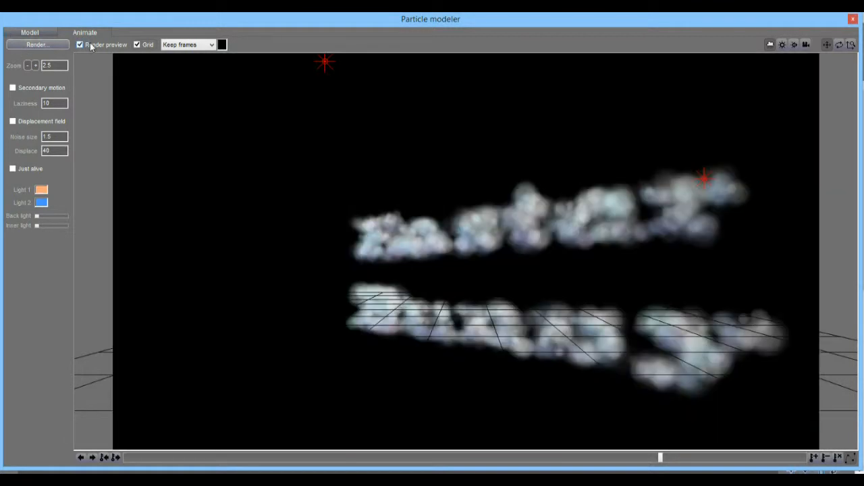
click(80, 45)
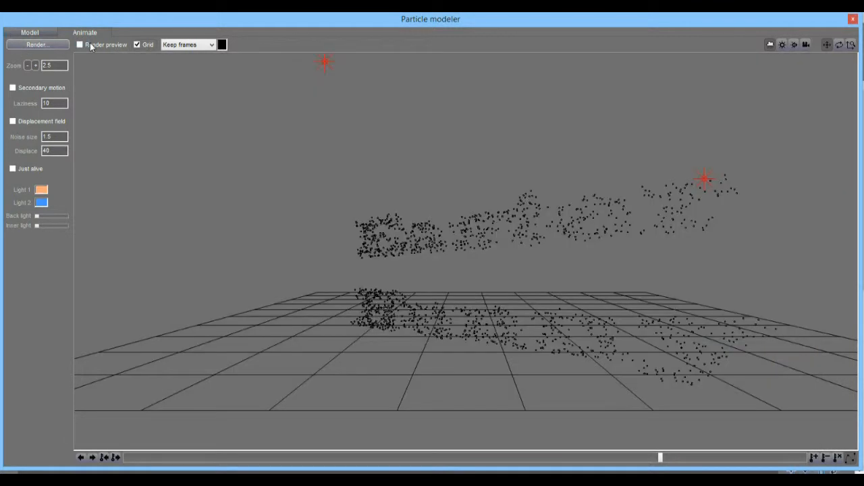
drag(522, 287, 526, 246)
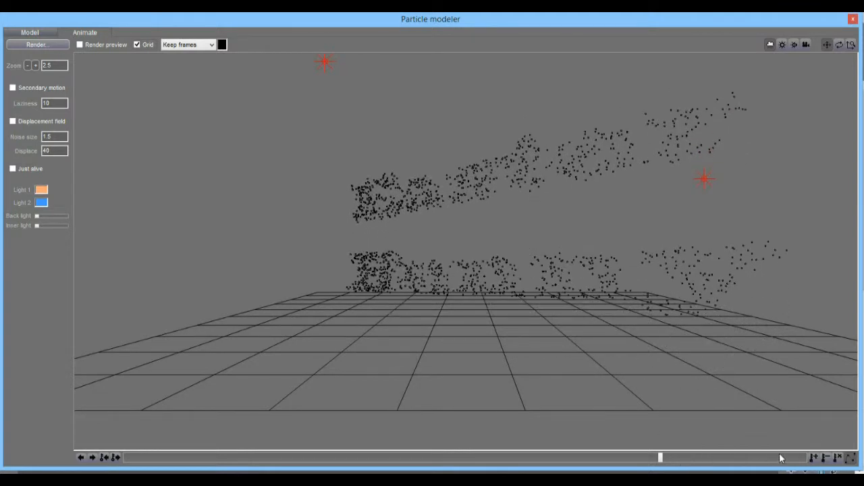
mouse_move(662, 459)
mouse_down()
mouse_move(808, 460)
mouse_move(660, 464)
mouse_up()
- Set laziness to 15, enable Secondary motion, Displacement field and Just alive, and scrub through the animation
text(1)
click(13, 88)
click(12, 121)
click(144, 458)
mouse_move(134, 459)
mouse_down()
mouse_move(646, 441)
mouse_move(783, 424)
mouse_move(96, 449)
mouse_move(592, 444)
mouse_move(808, 423)
mouse_move(124, 449)
mouse_up()
drag(536, 466, 125, 457)
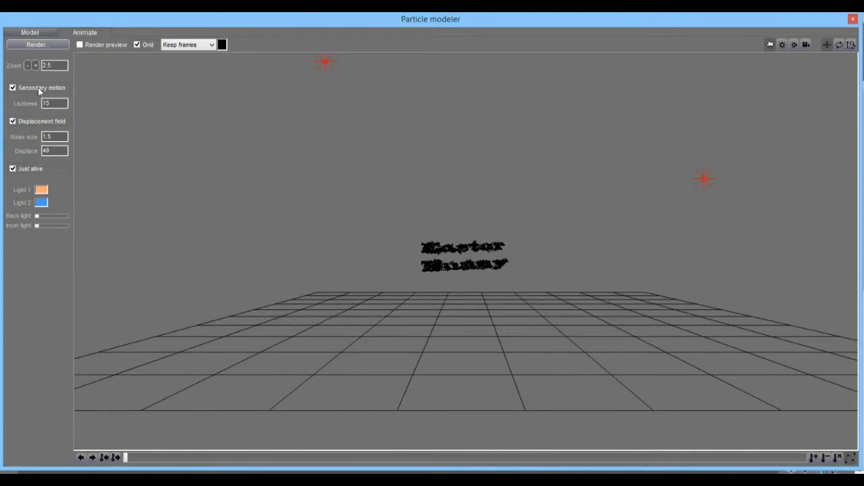
- Turn off Secondary motion and return to the first frame, keeping the grid shown
click(13, 87)
drag(177, 459, 76, 470)
click(150, 45)
click(150, 44)
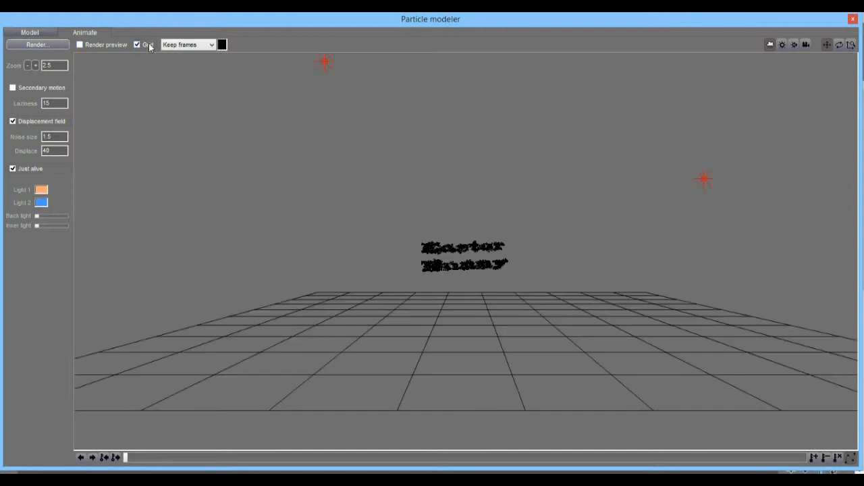
- Run the final render of the cloud animation and close the Particle Modeler
click(38, 45)
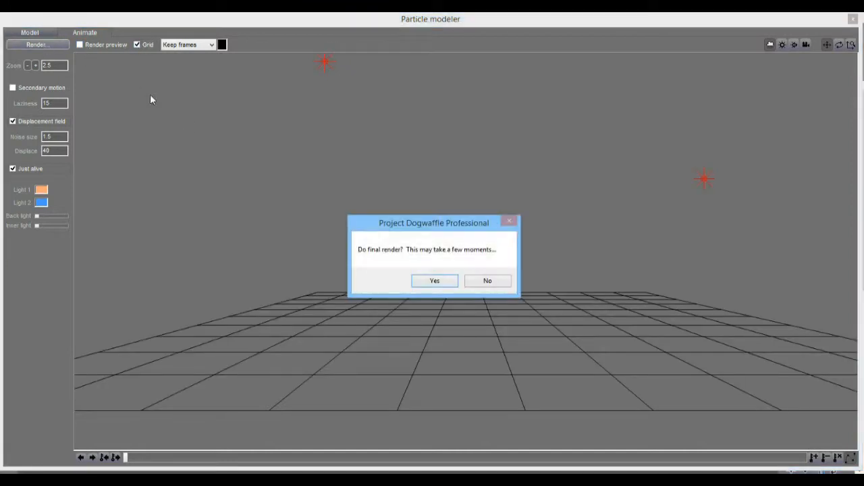
click(434, 280)
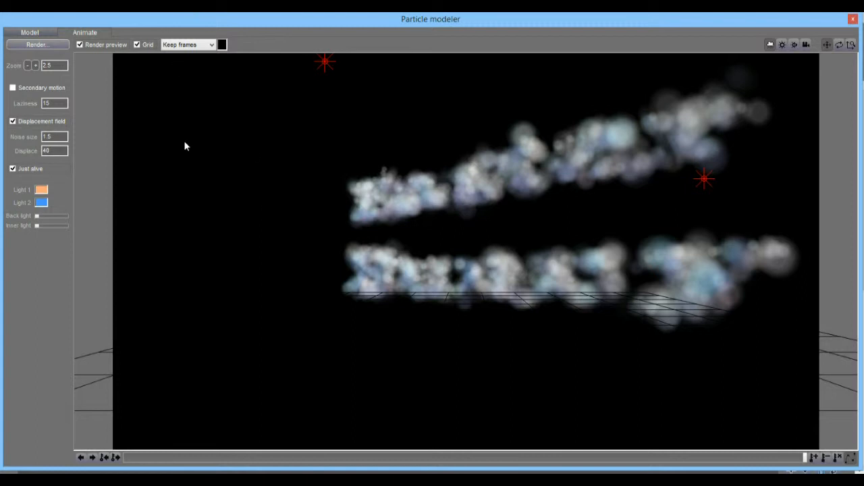
click(853, 19)
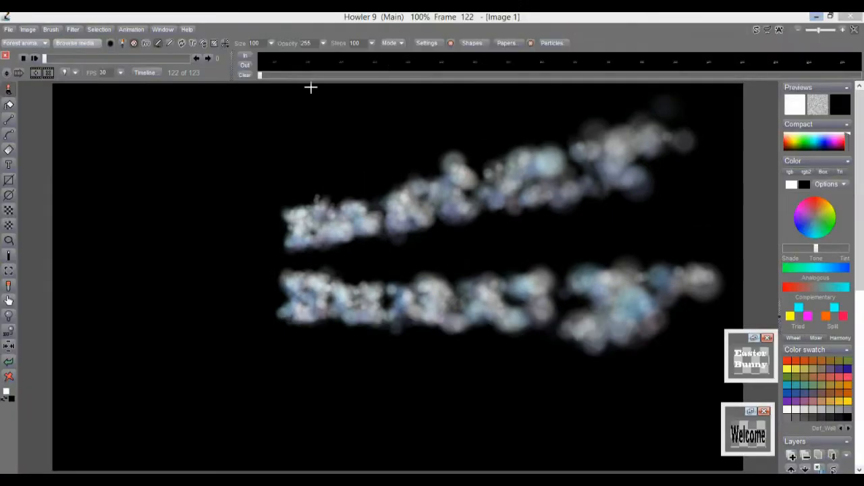
- Play back the rendered Easter Bunny animation and stop it at frame 14
click(36, 60)
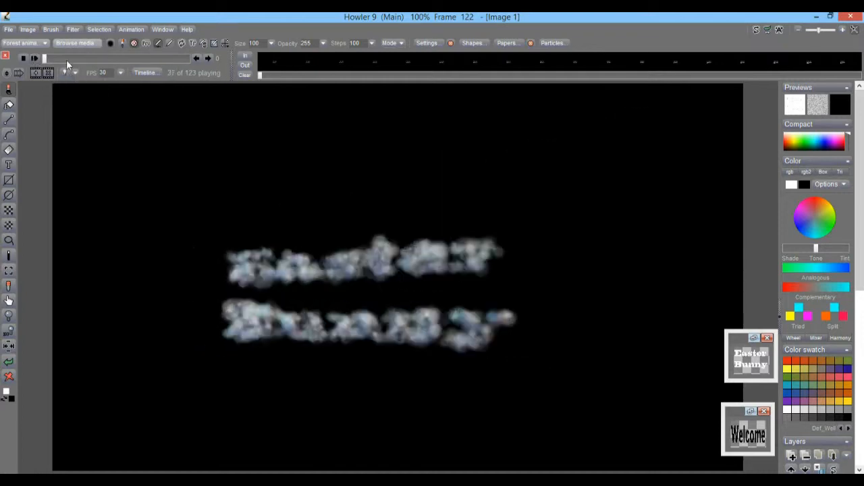
click(72, 29)
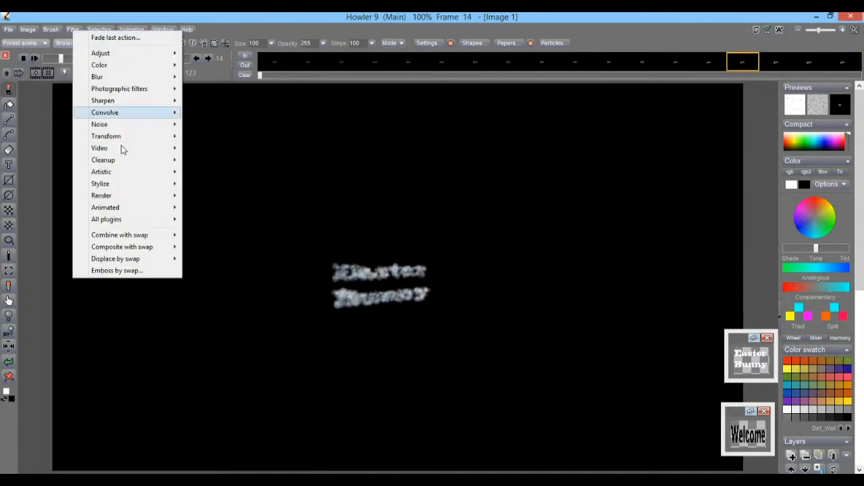
mouse_move(124, 206)
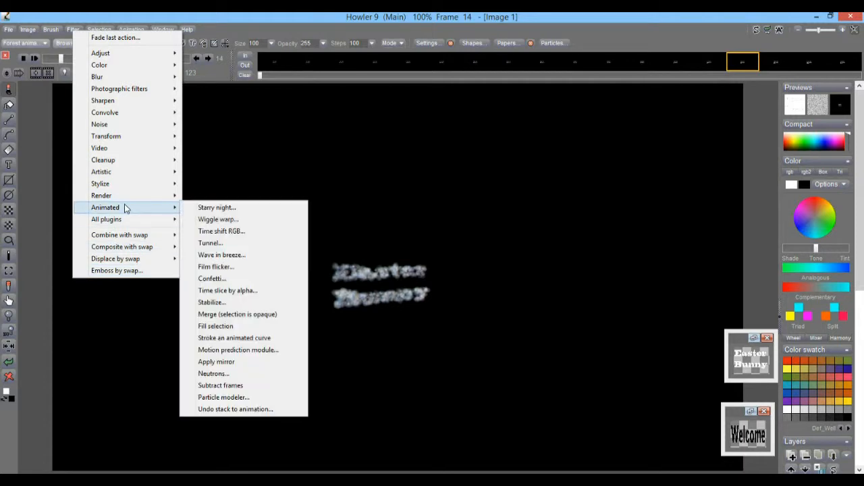
click(154, 15)
- Store the rendered animation to disc and place its DWA thumbnail window above the stored brushes
click(138, 30)
mouse_move(197, 76)
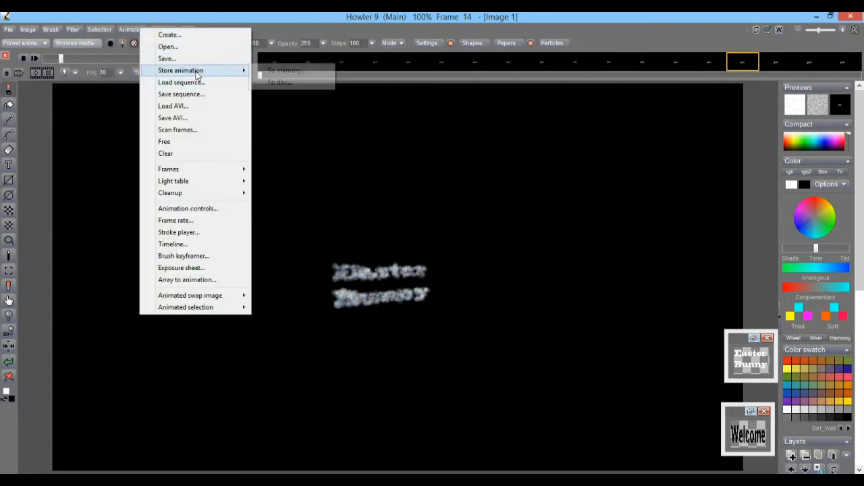
click(292, 83)
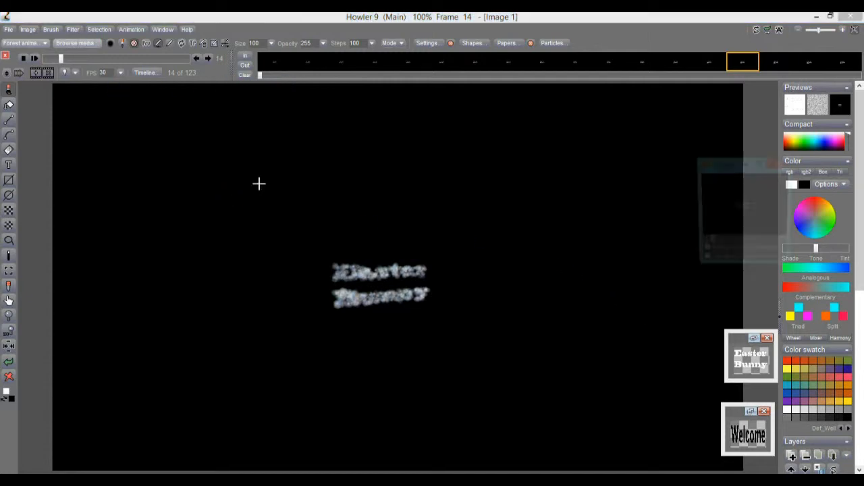
drag(727, 176, 697, 200)
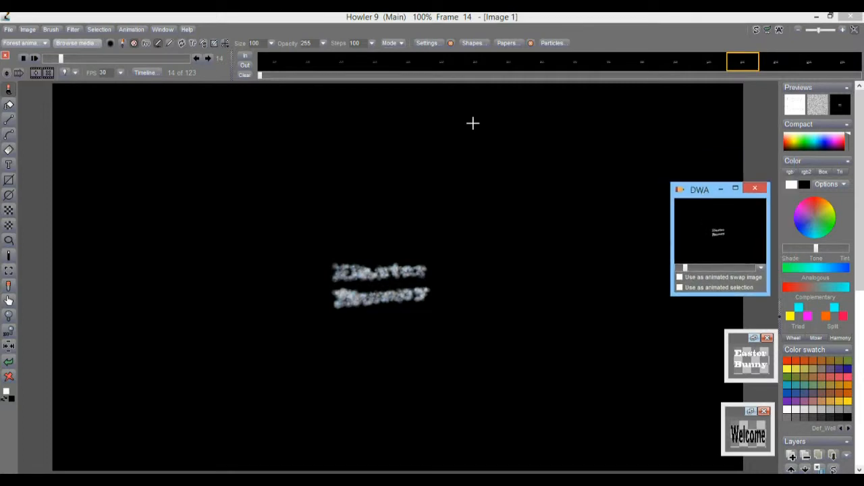
- Set the Motion prediction module to a dry run with maximum search distance and no scan for dropped frames, extrapolating frames with 3 tweens
click(71, 30)
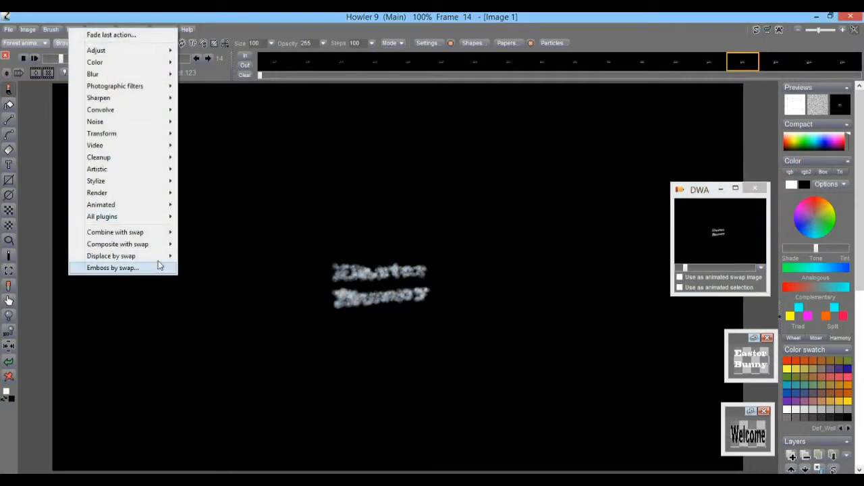
mouse_move(133, 206)
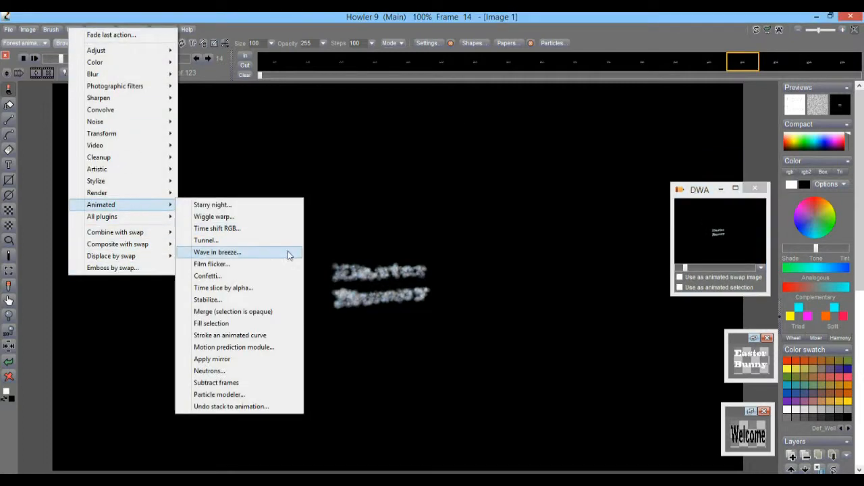
click(270, 348)
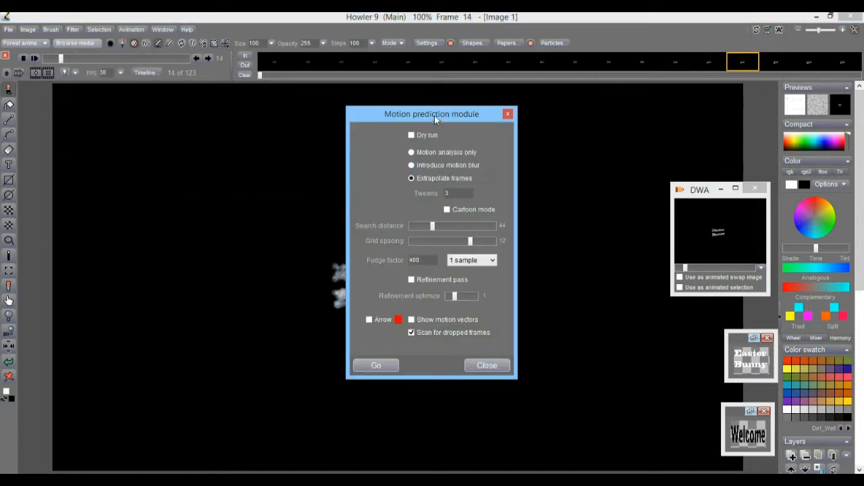
drag(434, 118, 208, 124)
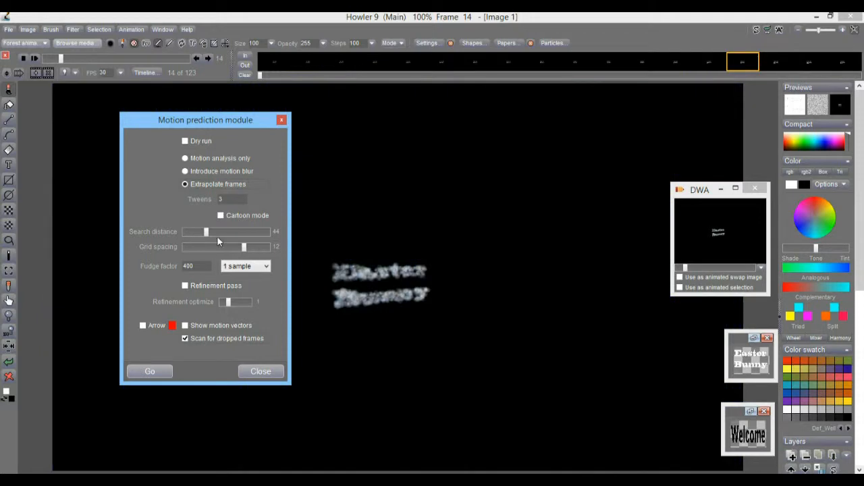
drag(211, 231, 281, 238)
click(195, 144)
click(201, 342)
- Run the motion prediction, accept creating 364 frames of animation, and close the module
click(149, 372)
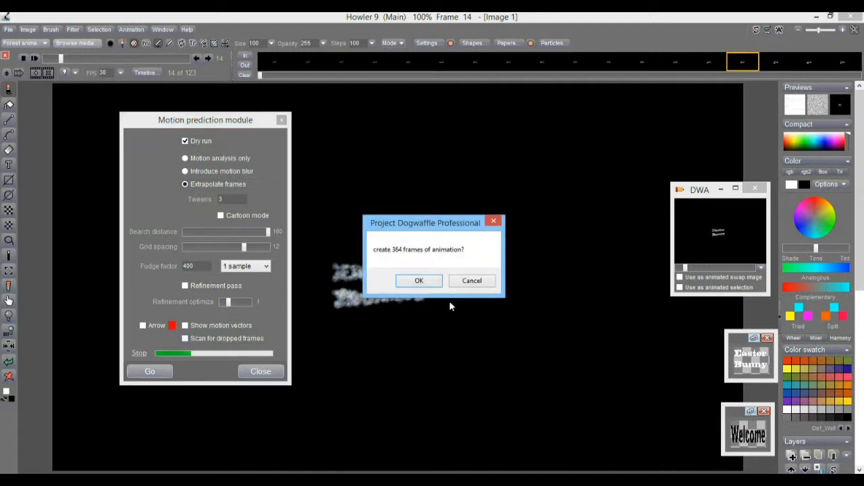
click(418, 280)
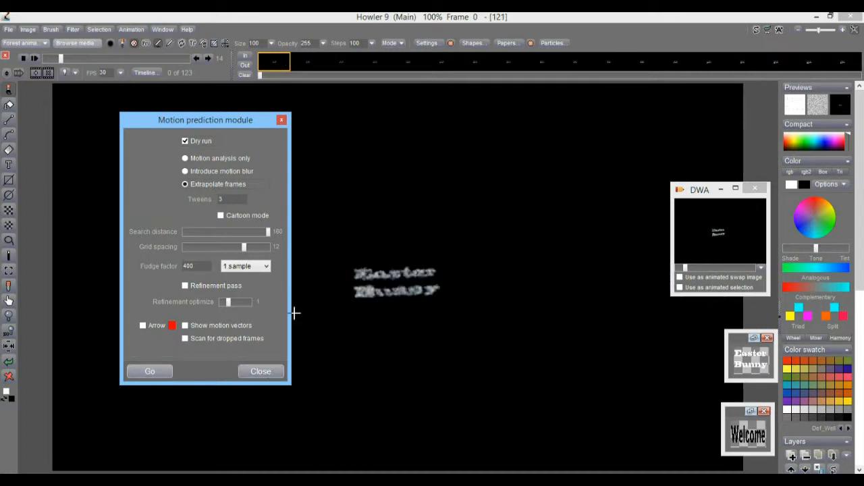
click(261, 371)
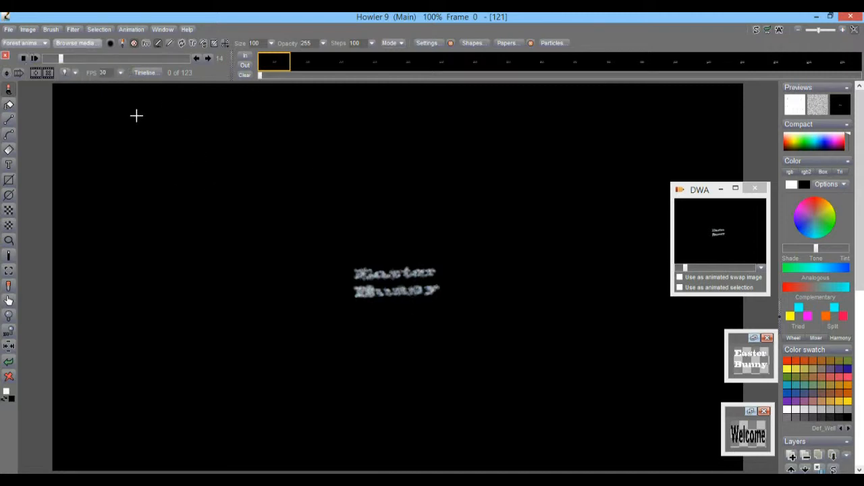
- Fill the first frame with a white and black 2 tone Plasma noise at scale 7 in Opaque mode
click(72, 30)
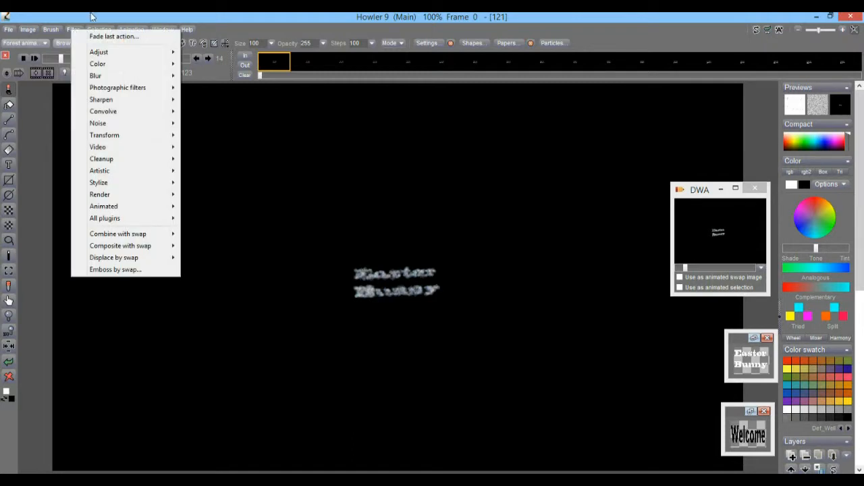
click(91, 14)
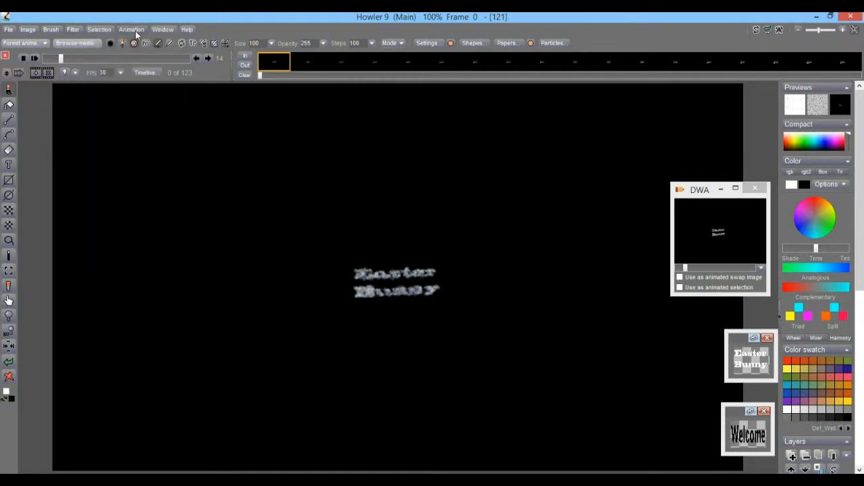
click(72, 30)
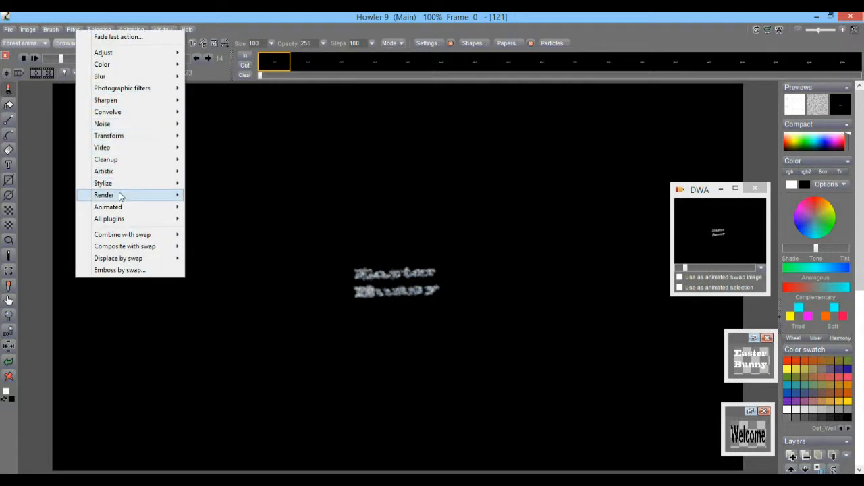
mouse_move(120, 196)
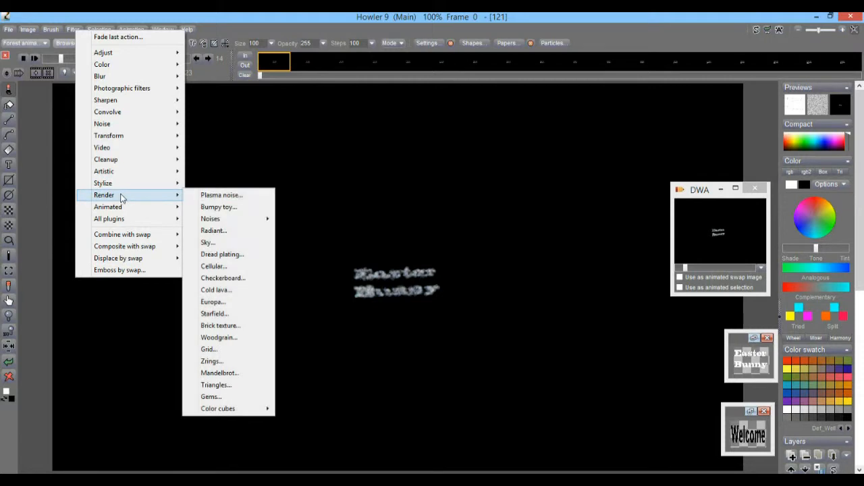
click(248, 197)
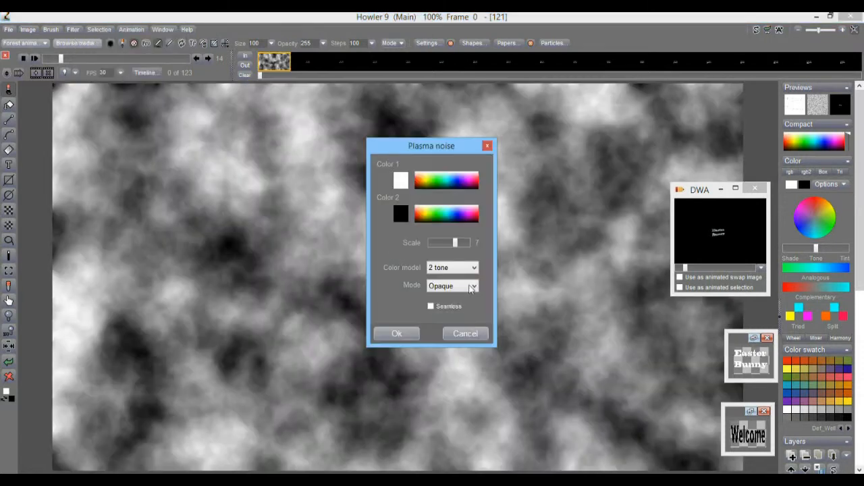
click(397, 333)
- Darken the lower part of the plasma with two upward linear gradients in Multiply mode, and store a copy of the image
scroll(374, 229, down, 2)
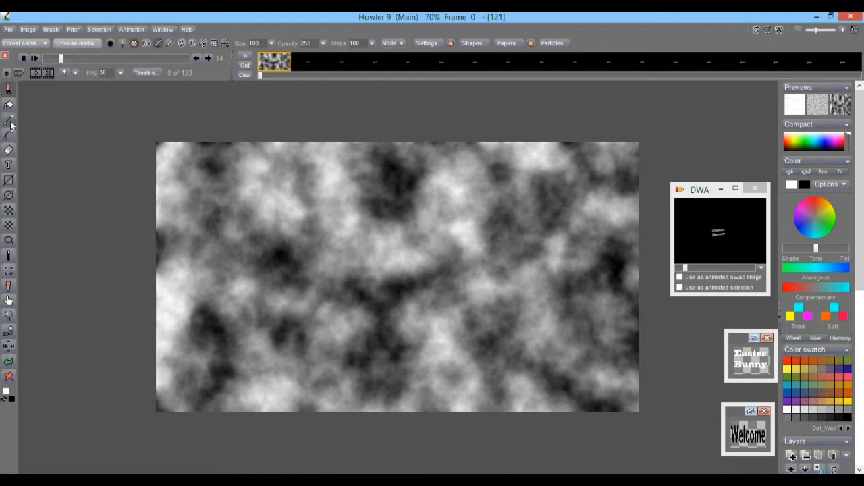
click(8, 150)
right_click(8, 150)
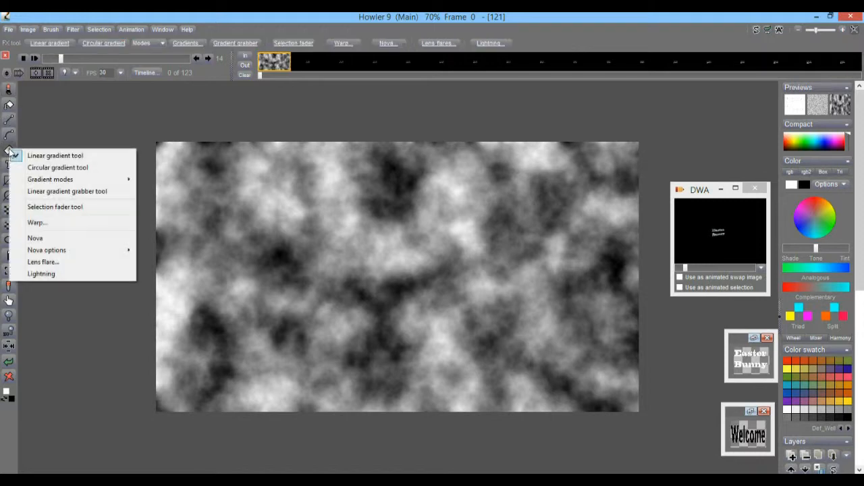
click(69, 155)
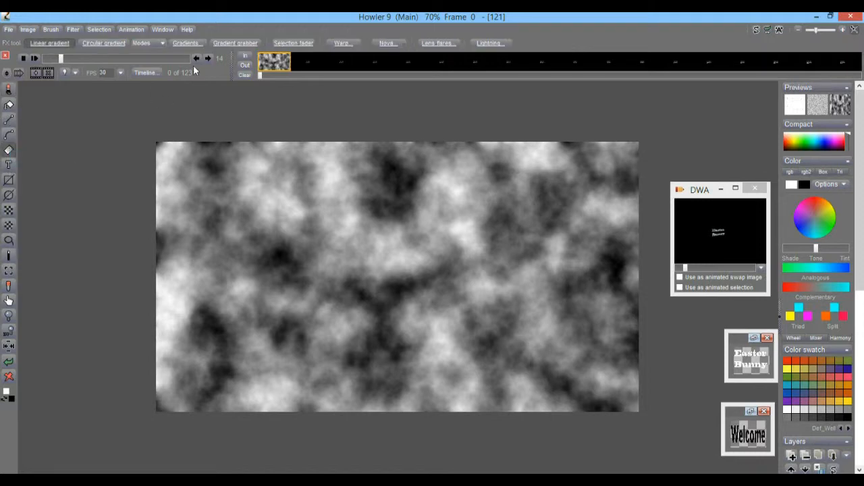
click(143, 44)
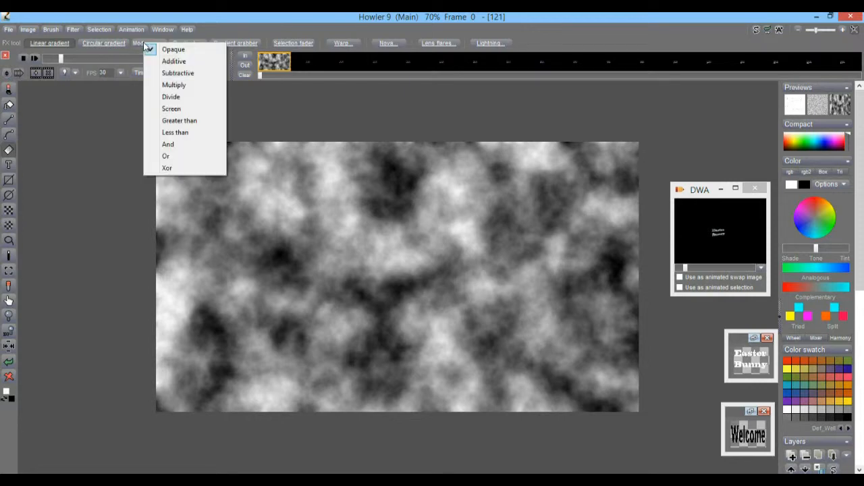
click(172, 84)
drag(397, 430, 395, 216)
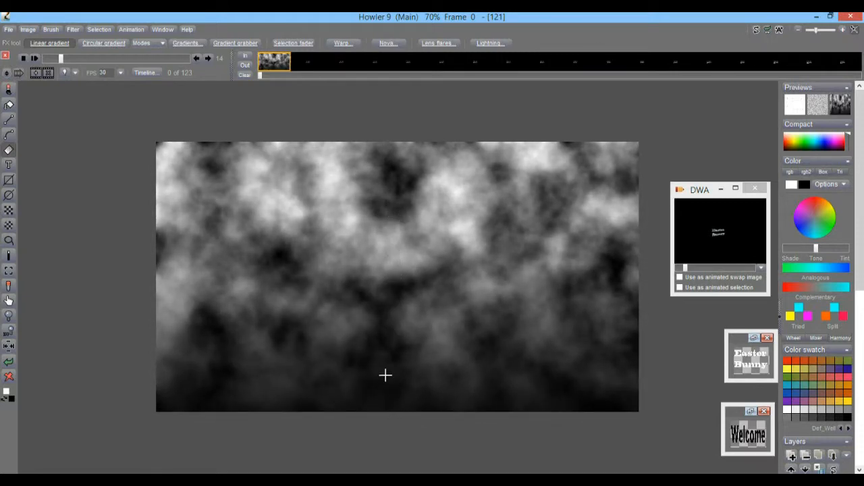
drag(384, 404, 383, 196)
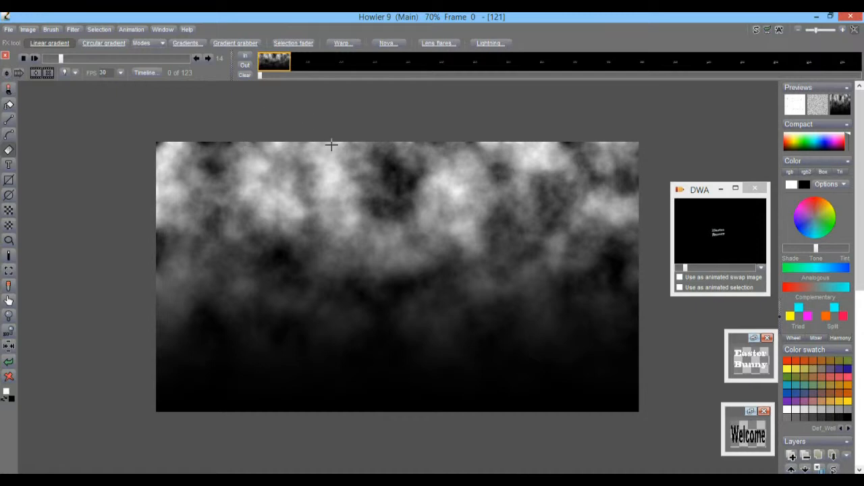
click(30, 30)
click(92, 98)
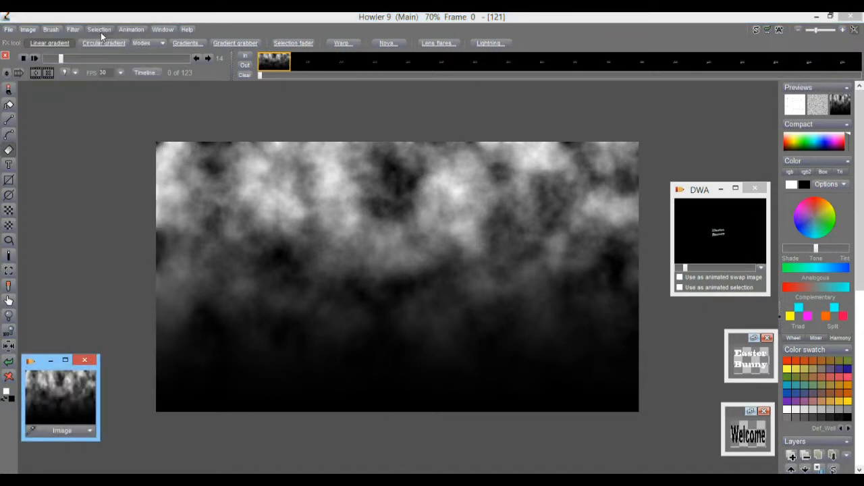
- Turn the darkened plasma into a terrain with the 3D Designer, flattening the pitch and raising the amplitude slightly
click(73, 30)
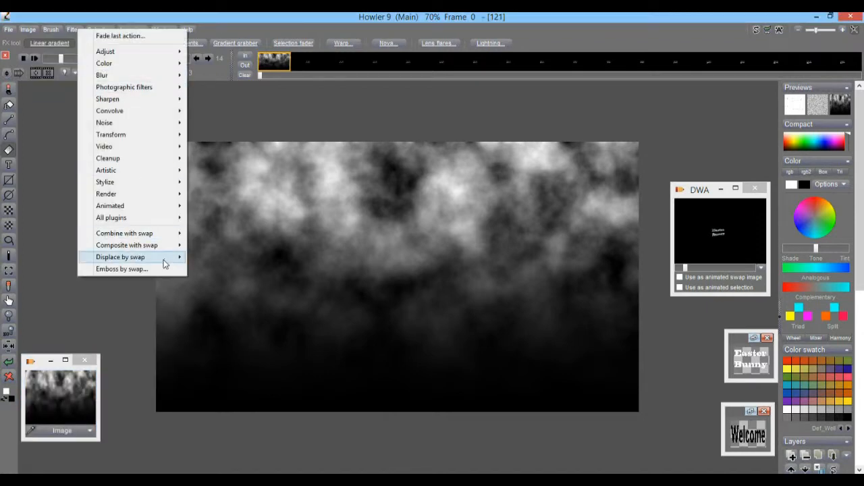
mouse_move(143, 210)
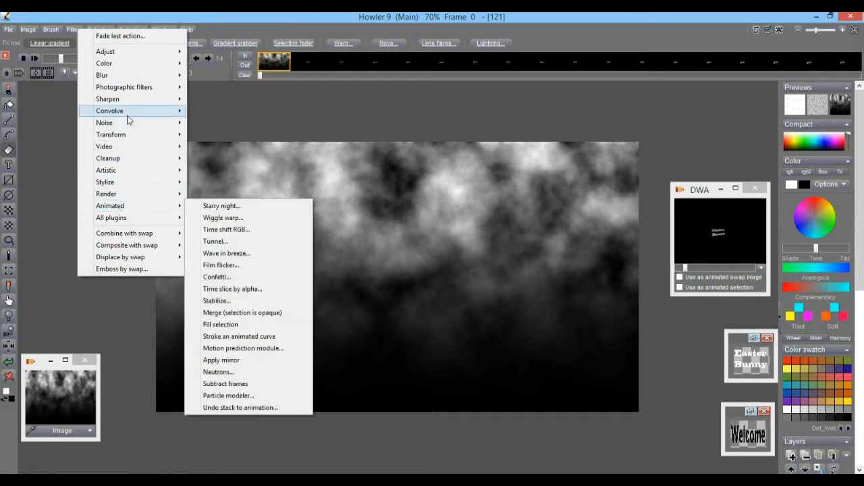
mouse_move(128, 137)
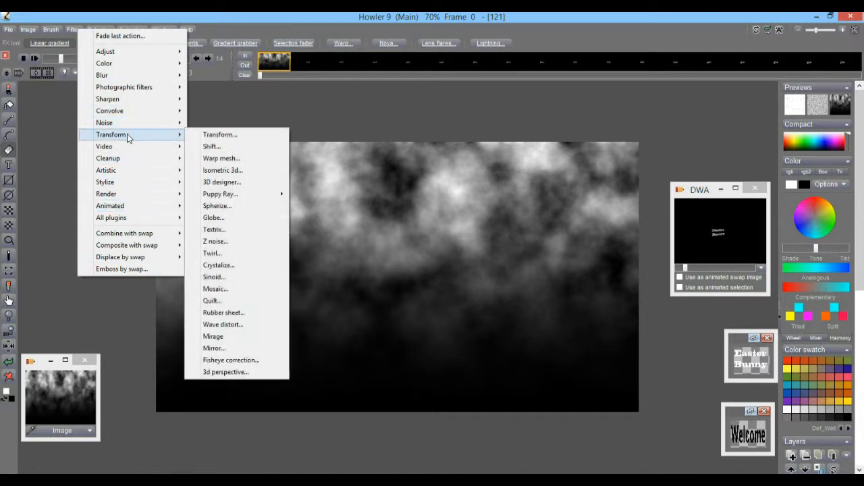
click(243, 183)
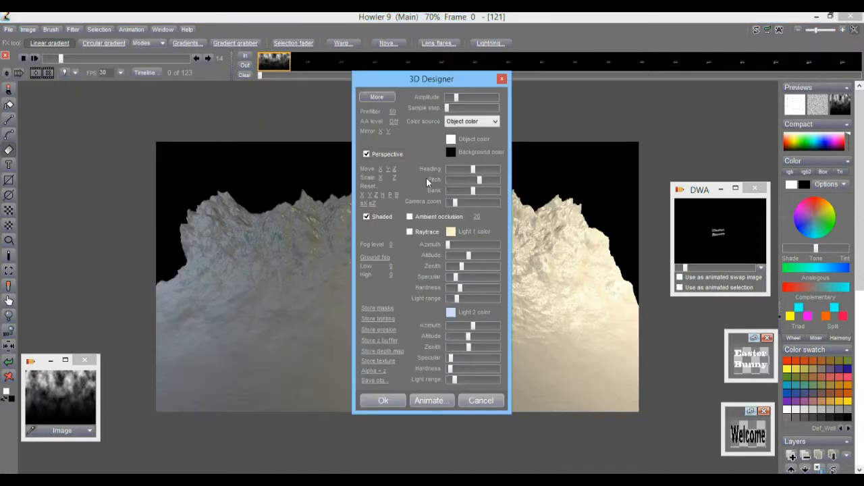
drag(419, 79, 85, 82)
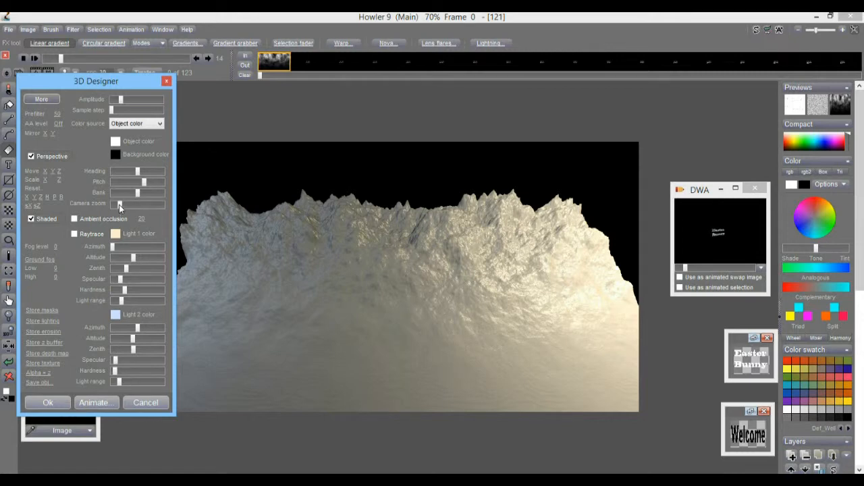
drag(142, 187, 140, 187)
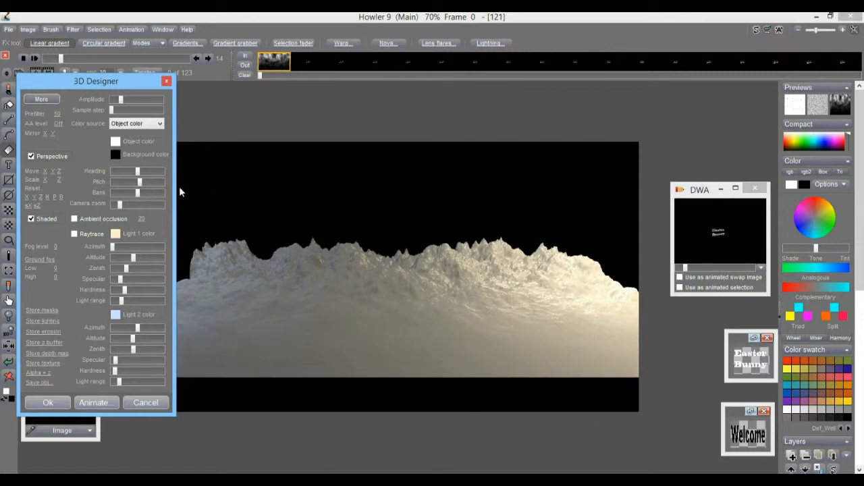
click(127, 100)
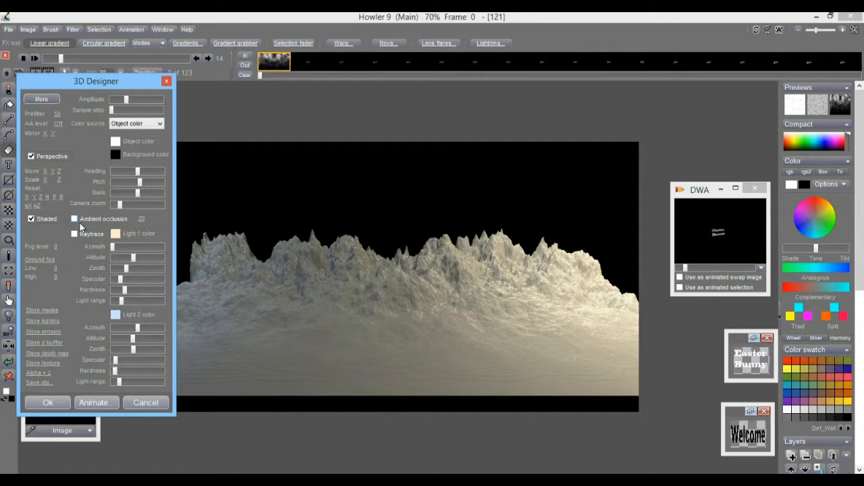
- Enable Soft raytracing and adjust Light 1 to a mid azimuth, low altitude, maximum zenith and high light range
click(87, 237)
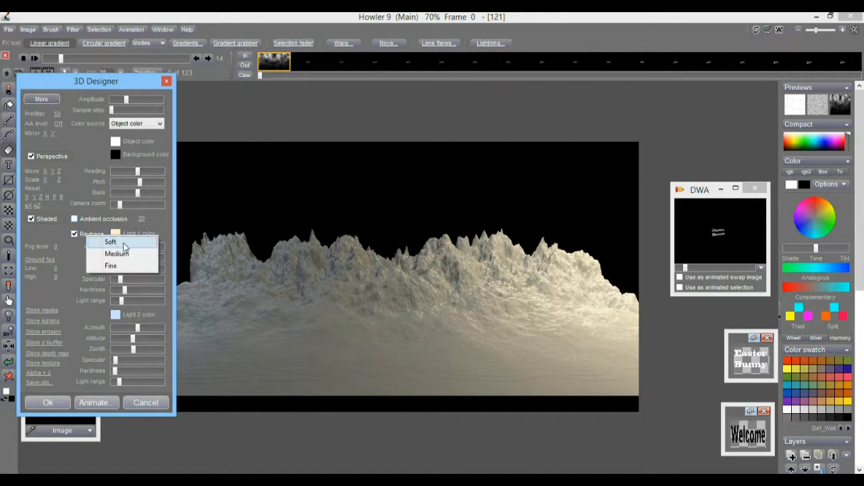
click(124, 244)
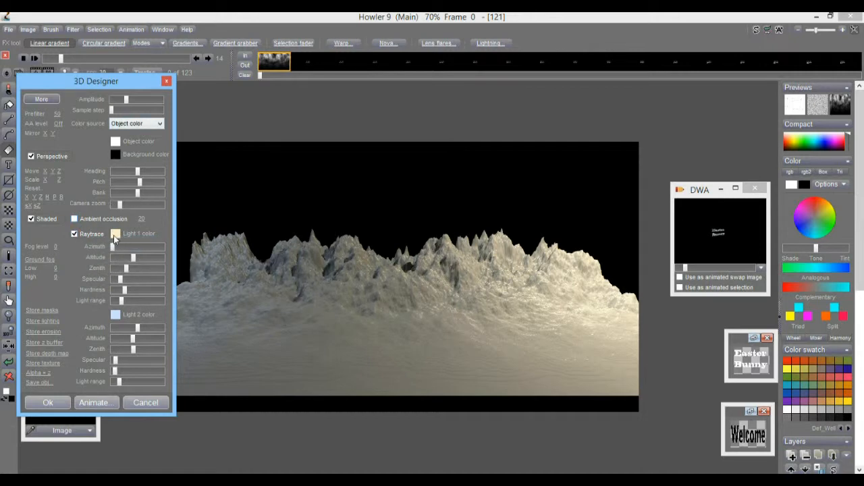
drag(128, 255, 164, 270)
drag(137, 303, 152, 302)
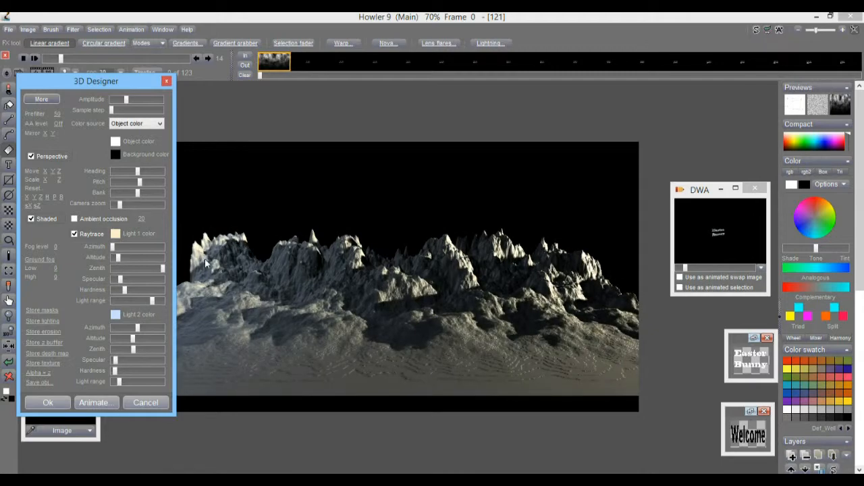
drag(112, 248, 137, 255)
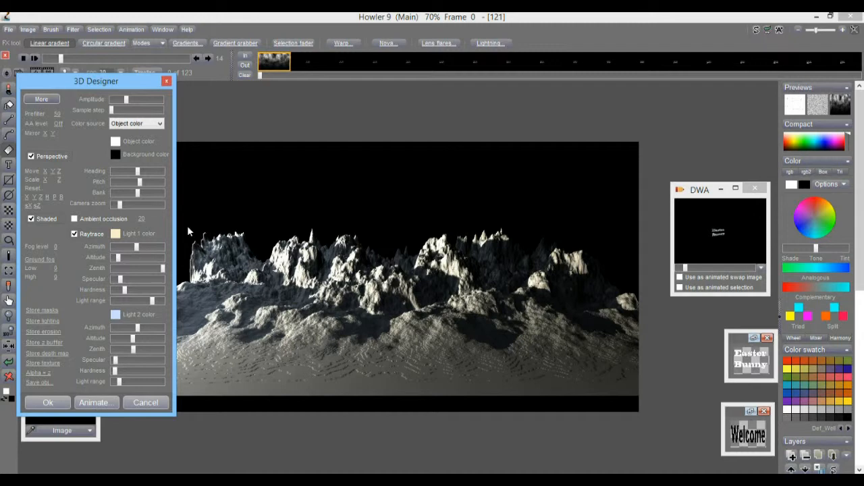
- Change the terrain's background color to a medium sky blue
click(115, 156)
click(155, 263)
drag(76, 297, 78, 286)
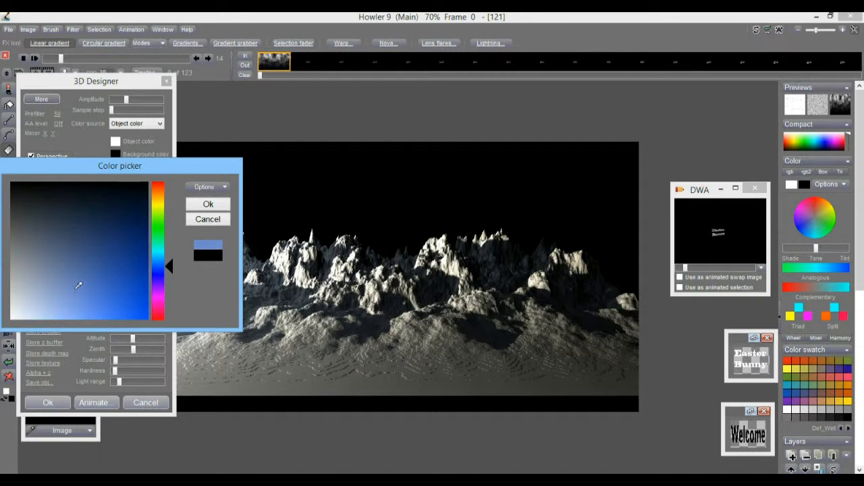
click(215, 206)
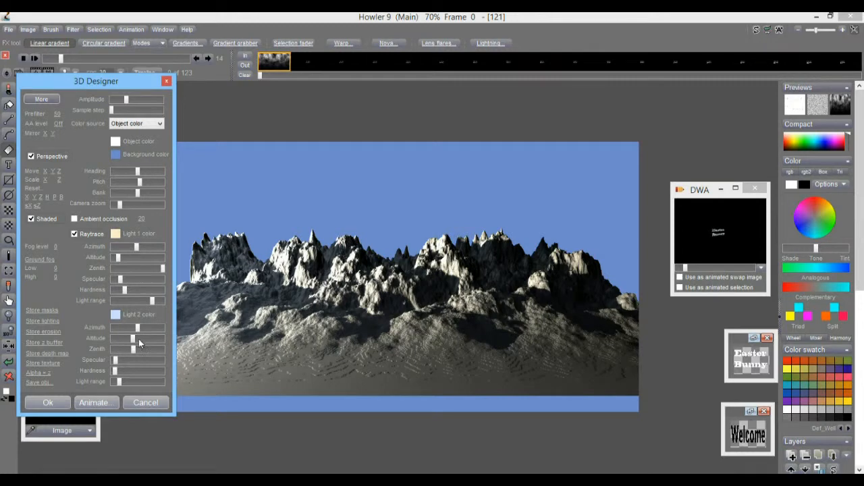
- Set Light 2 to maximum altitude, minimum zenith and a slightly higher light range, and increase the camera zoom
drag(138, 339, 112, 349)
mouse_move(119, 382)
mouse_down()
mouse_move(131, 381)
mouse_move(119, 387)
mouse_up()
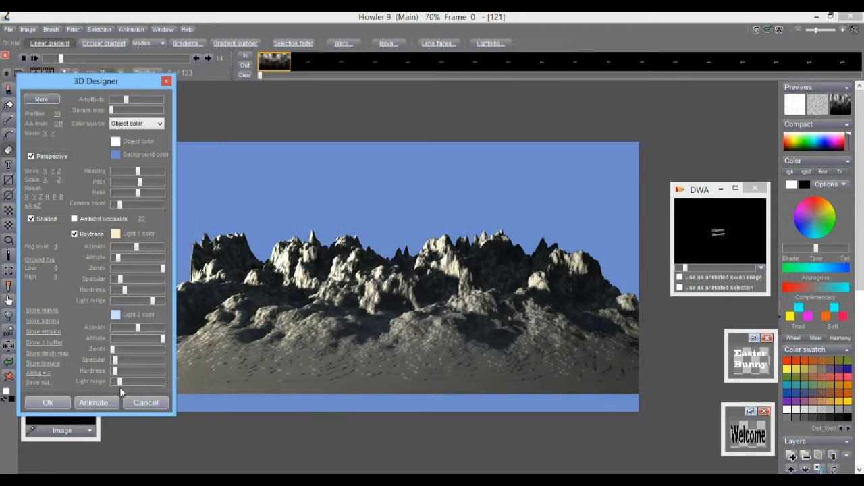
click(123, 382)
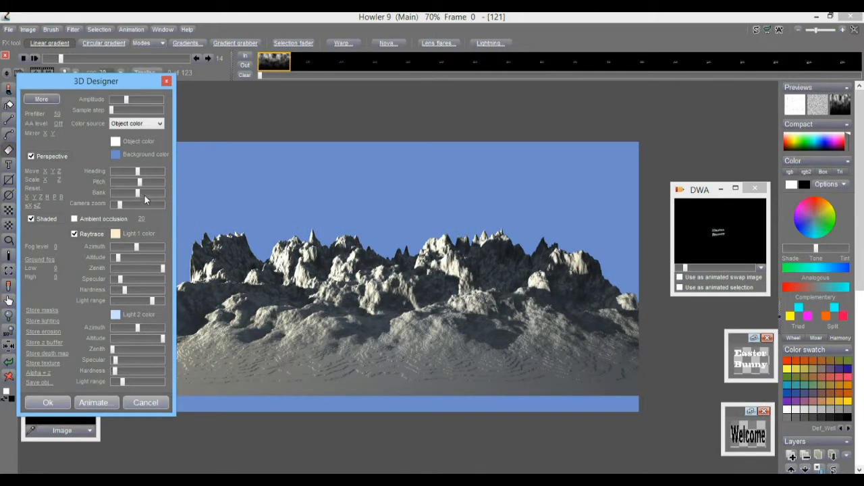
mouse_move(126, 210)
mouse_down()
mouse_move(143, 210)
mouse_move(135, 216)
mouse_move(131, 200)
mouse_up()
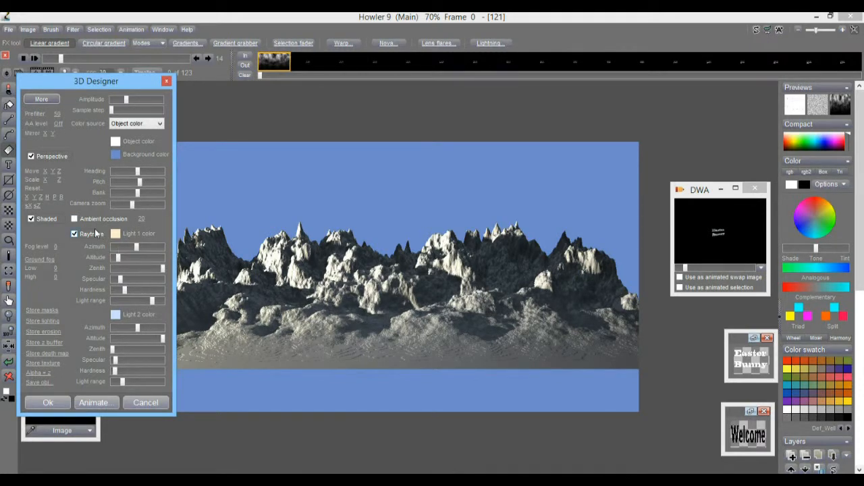
- Erode the terrain with the erosion setting above its midpoint, and add sediment with both its strength and amount set high
mouse_move(61, 173)
mouse_down()
mouse_move(79, 174)
mouse_move(70, 172)
mouse_up()
click(42, 99)
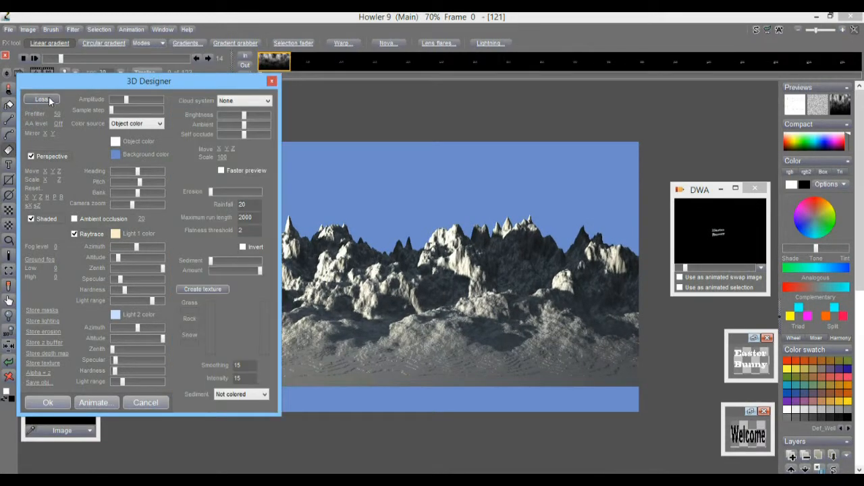
drag(76, 85, 607, 96)
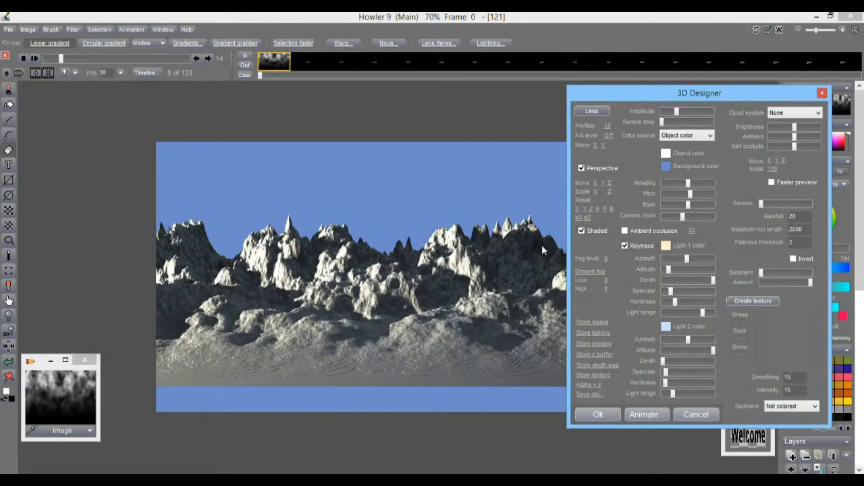
click(793, 205)
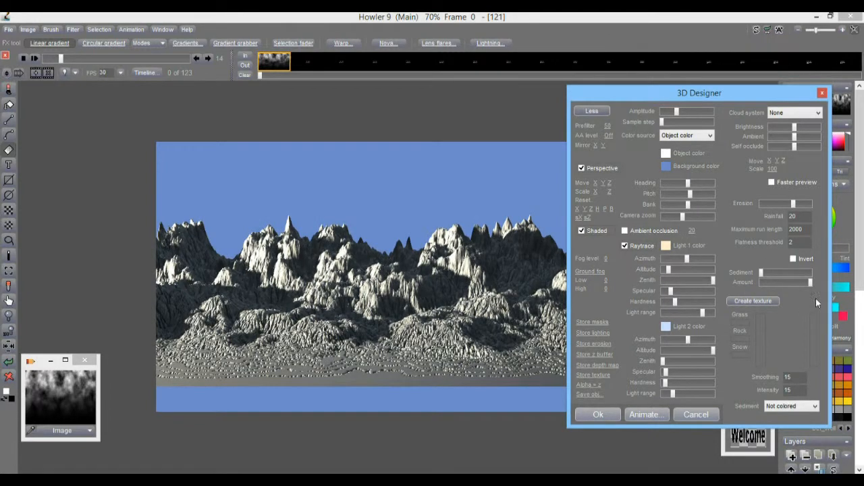
click(801, 273)
drag(810, 283, 806, 285)
- Create a grass, rock and snow texture for the terrain, replacing the swap image, and lower the snow and grass lines
click(748, 301)
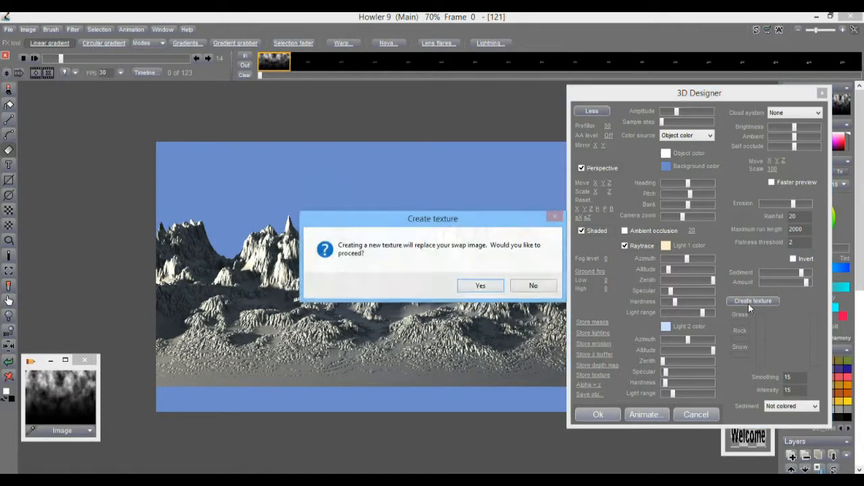
click(477, 288)
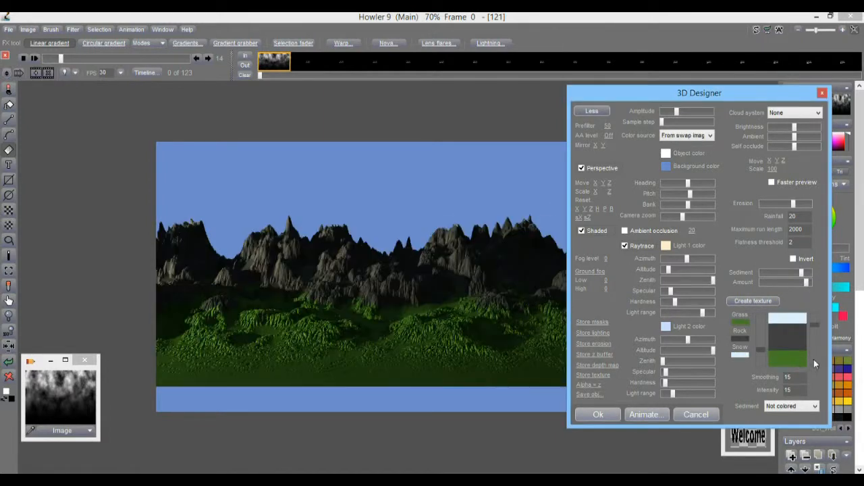
drag(815, 325, 818, 350)
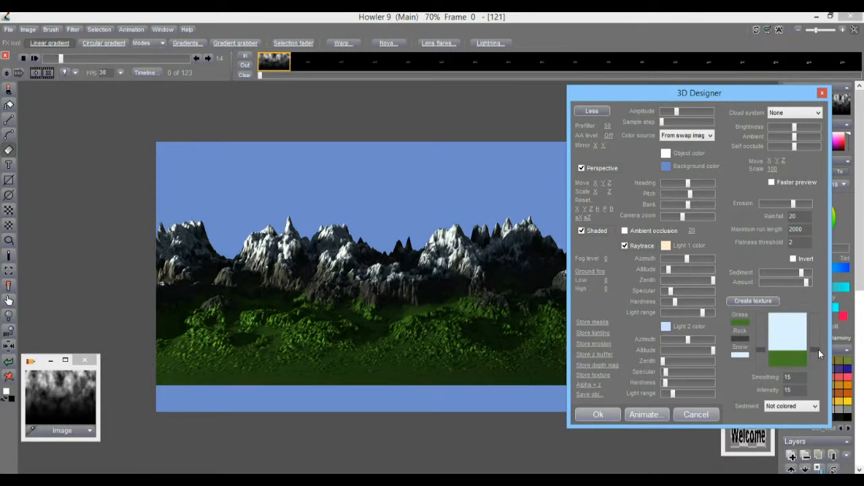
drag(760, 348, 764, 360)
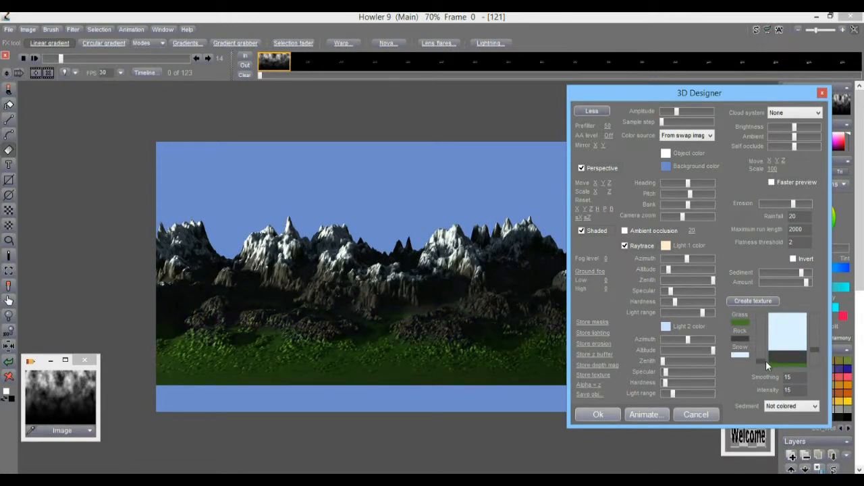
- Color the sediment as Snow and lower the terrain's snow line a little more
click(802, 407)
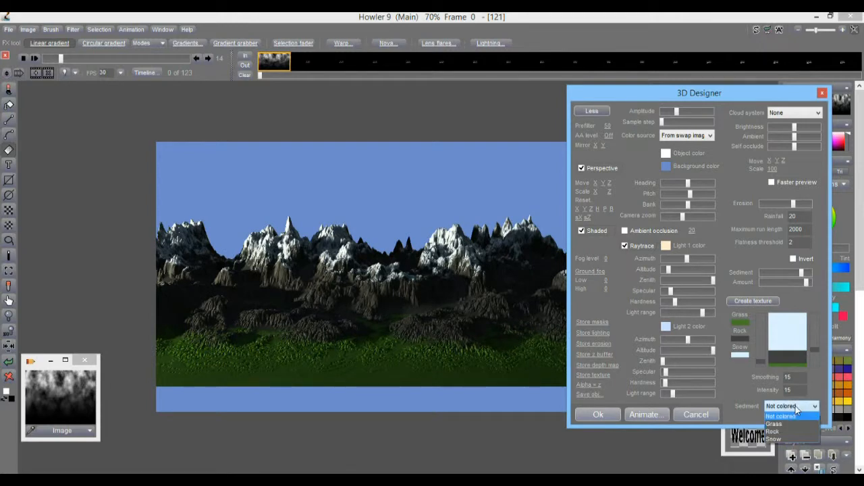
click(780, 439)
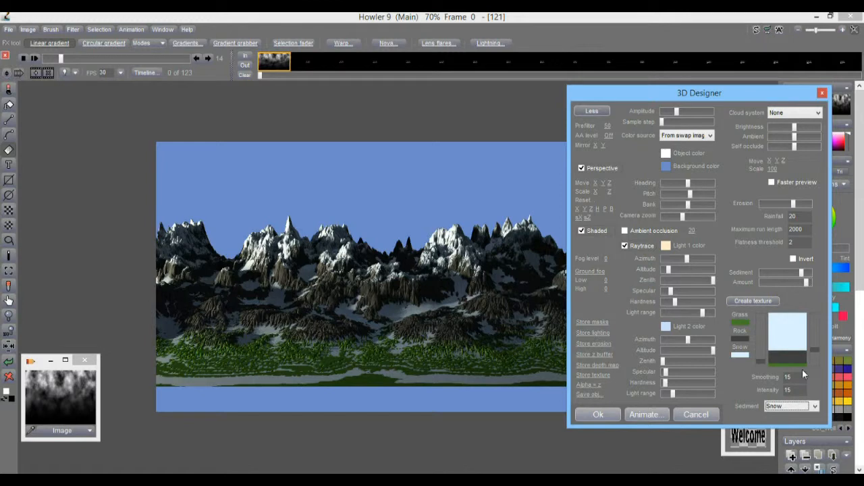
click(812, 350)
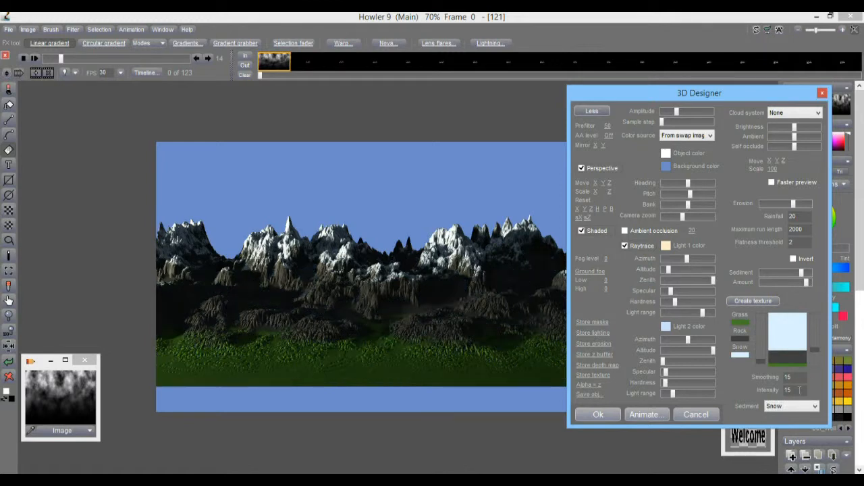
mouse_move(812, 363)
mouse_down()
mouse_move(813, 325)
mouse_move(817, 363)
mouse_move(817, 353)
mouse_up()
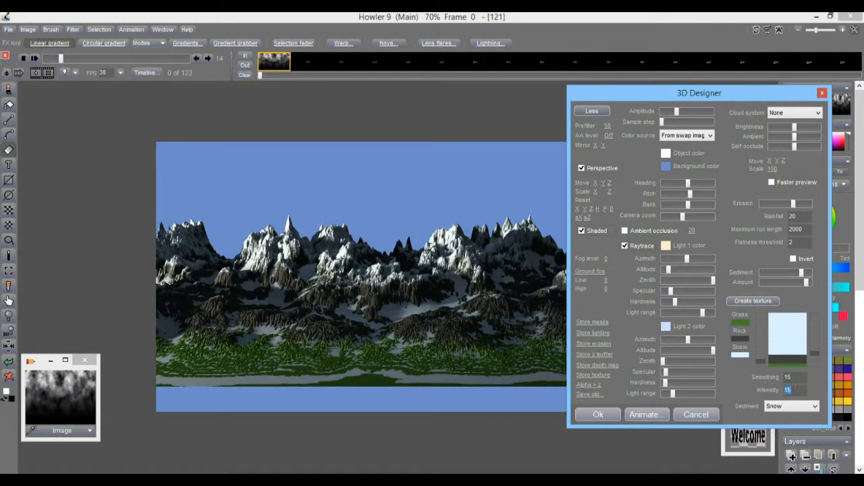
- Set the terrain texture's smoothing to 44 and its intensity to 5
text(3)
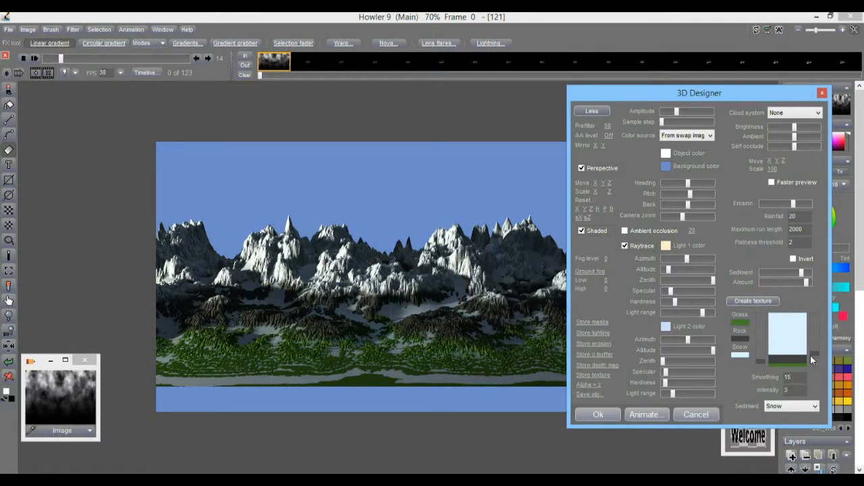
text(3)
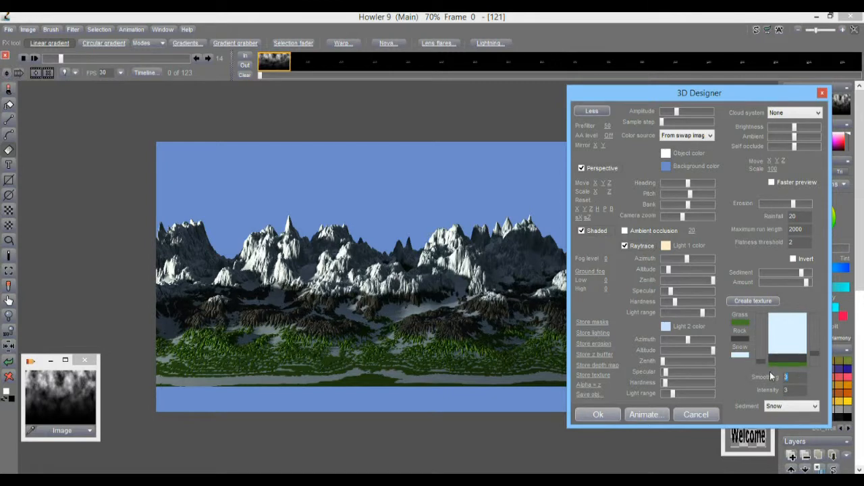
text(22)
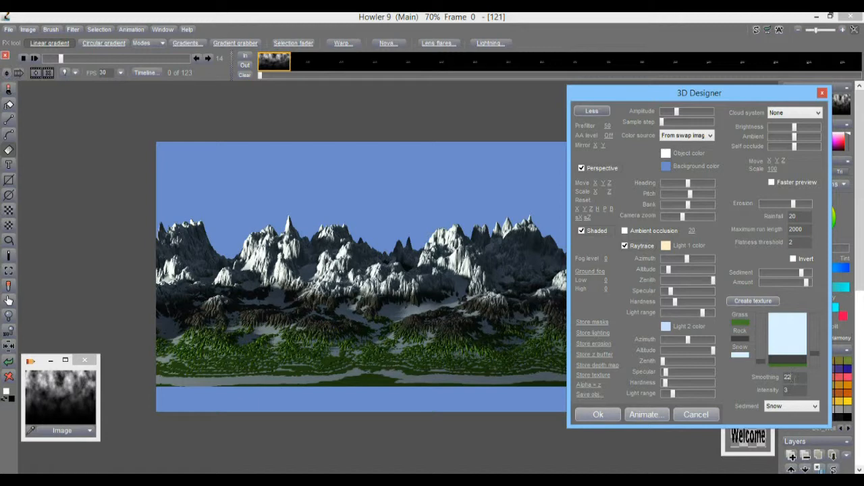
text(44)
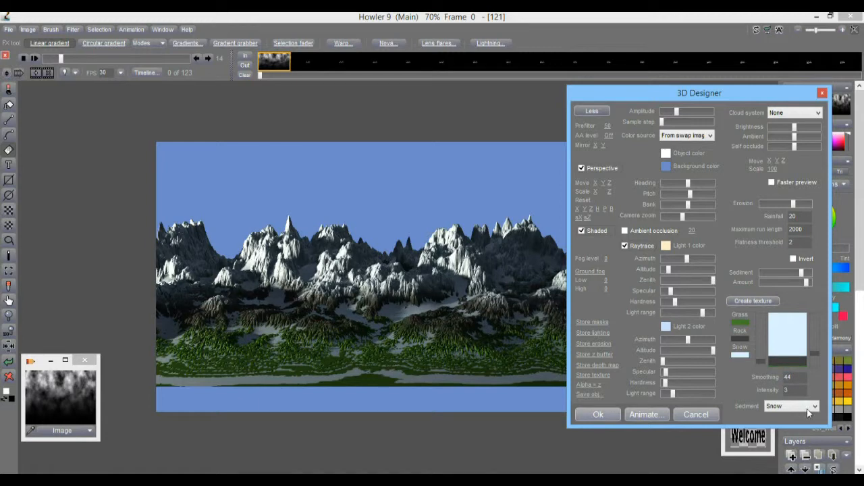
text(5)
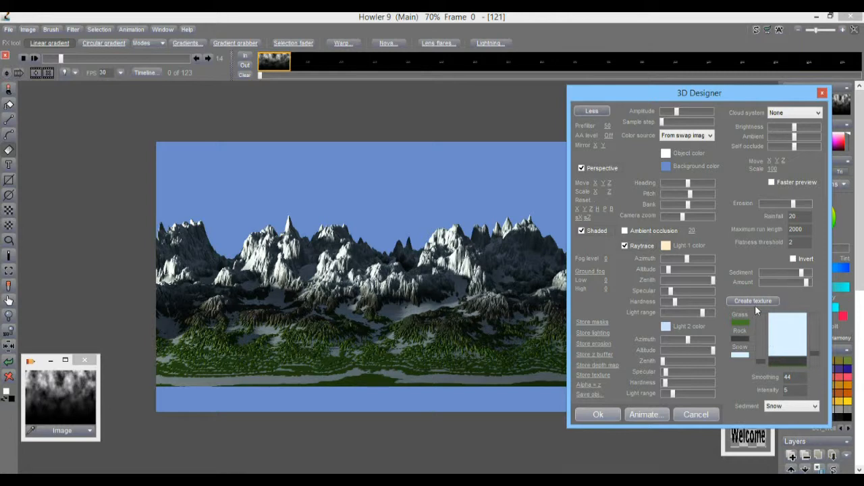
- Slightly reduce the sediment and erosion strengths, and set the erosion's flatness threshold to 22
mouse_move(802, 273)
mouse_down()
mouse_move(776, 272)
mouse_move(801, 272)
mouse_move(808, 284)
mouse_up()
click(806, 283)
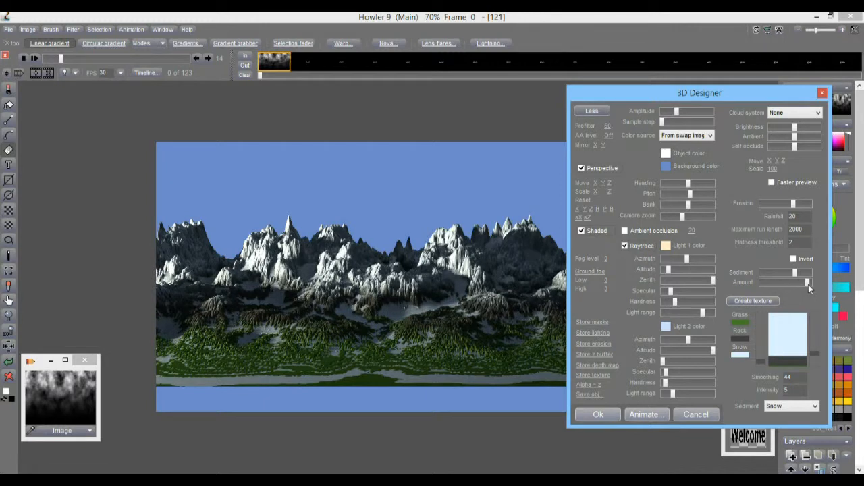
click(803, 204)
click(791, 204)
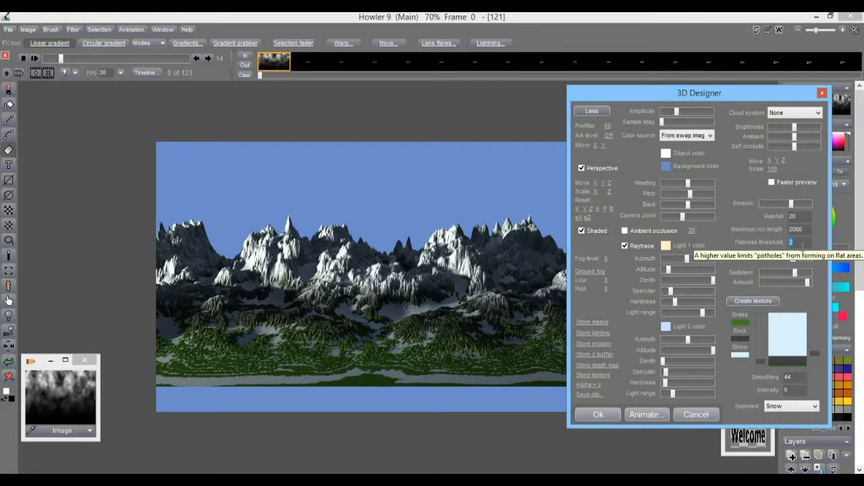
text(22)
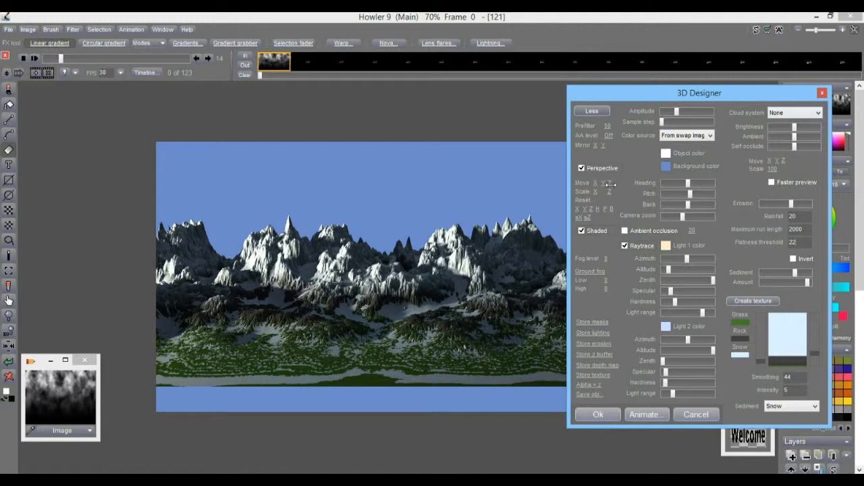
- Move the terrain closer to the camera, add distance fog, and enable non-linear ground fog with its high level at 9
drag(610, 184, 557, 225)
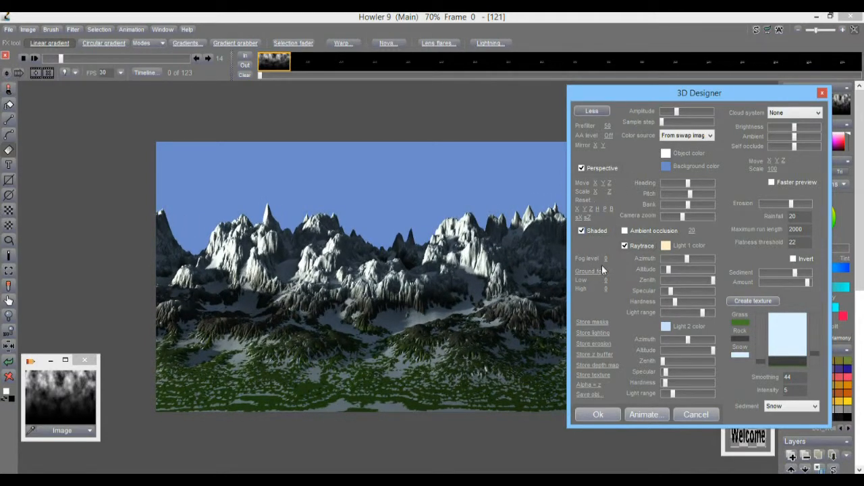
drag(605, 259, 605, 277)
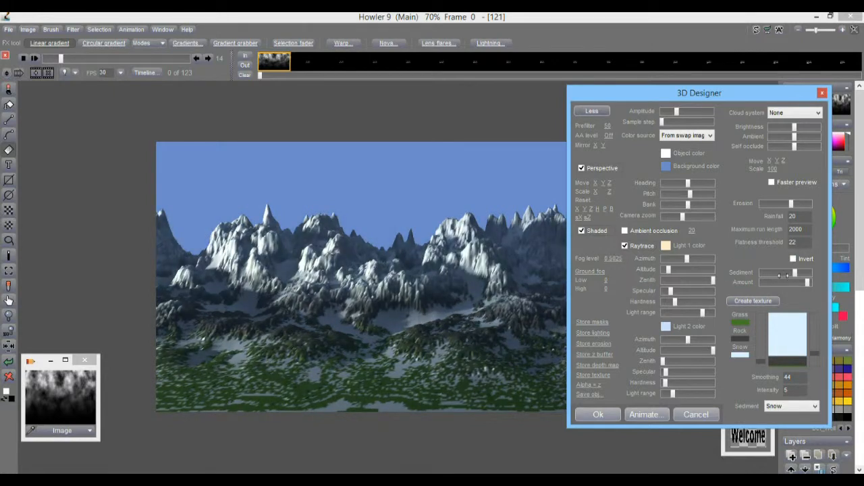
click(592, 270)
click(612, 302)
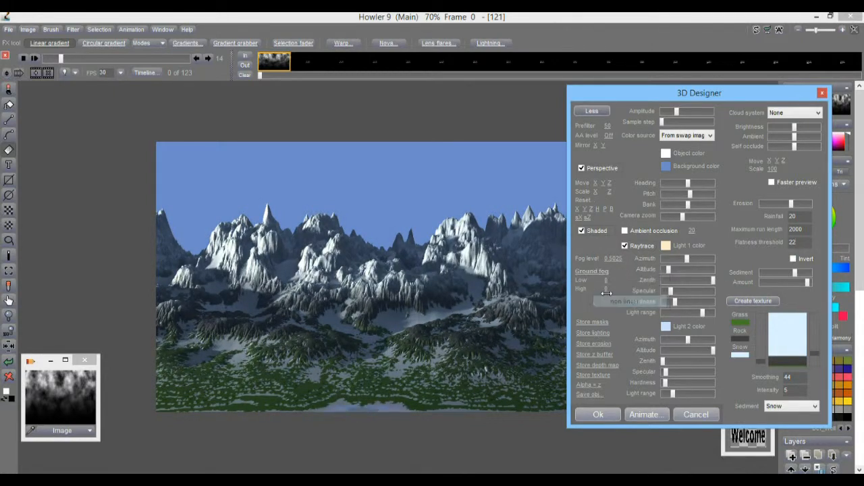
mouse_move(606, 288)
mouse_down()
mouse_move(619, 289)
mouse_move(600, 293)
mouse_move(615, 280)
mouse_move(586, 285)
mouse_move(665, 289)
mouse_move(615, 293)
mouse_up()
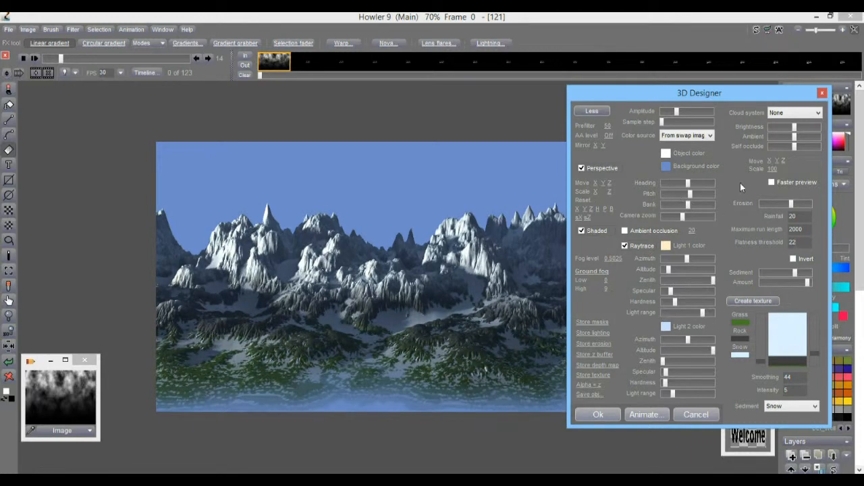
- Flatten the terrain's pitch slightly, reduce the fog level to 0.3315, and reposition the view with a lower camera zoom
drag(690, 195, 689, 195)
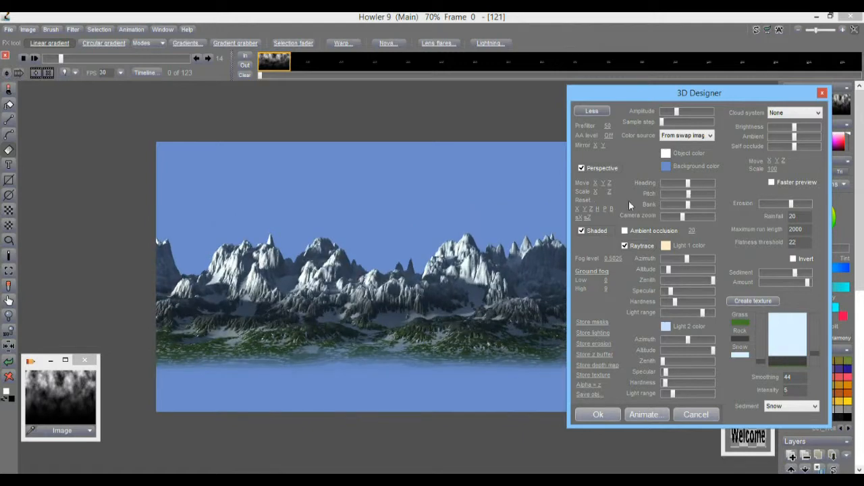
drag(611, 183, 700, 216)
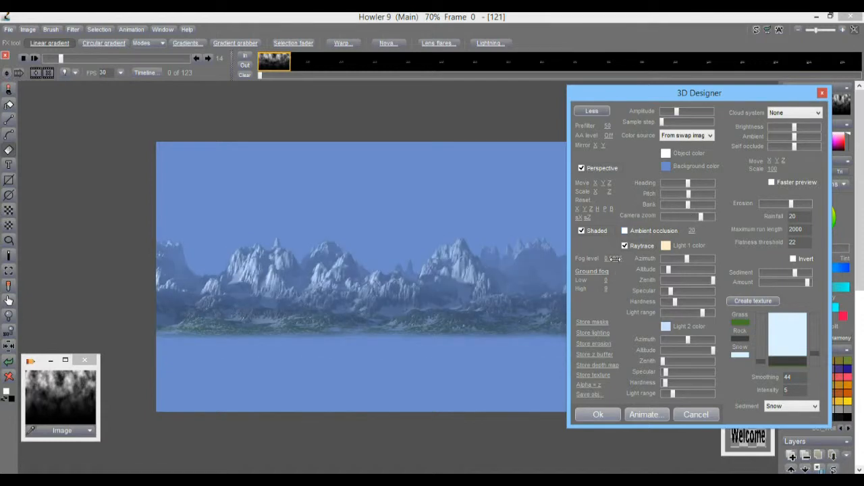
drag(615, 259, 543, 263)
drag(608, 183, 623, 235)
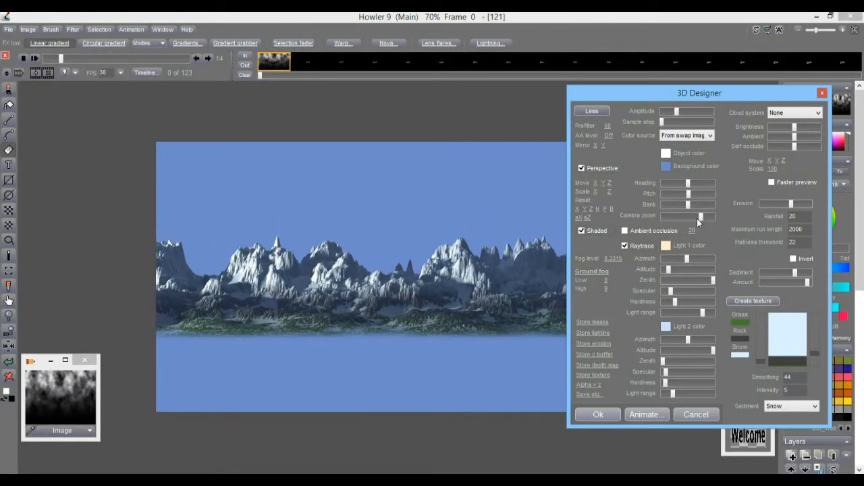
drag(698, 220, 671, 222)
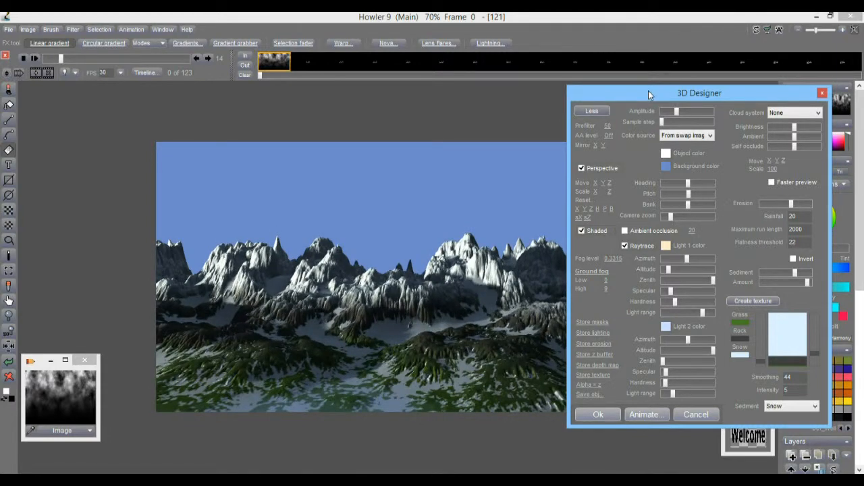
- Load the easter bunny.cld cloud system into the sky and lower its self-occlusion
drag(648, 91, 528, 111)
click(696, 126)
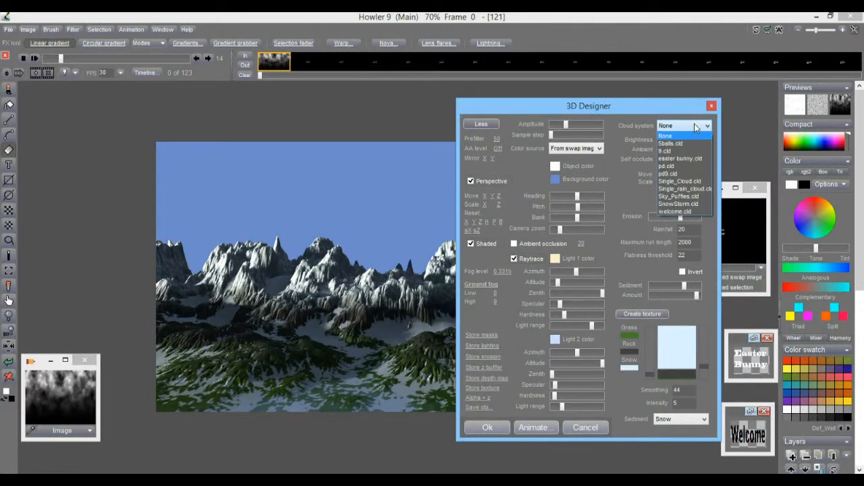
click(680, 158)
drag(513, 103, 627, 87)
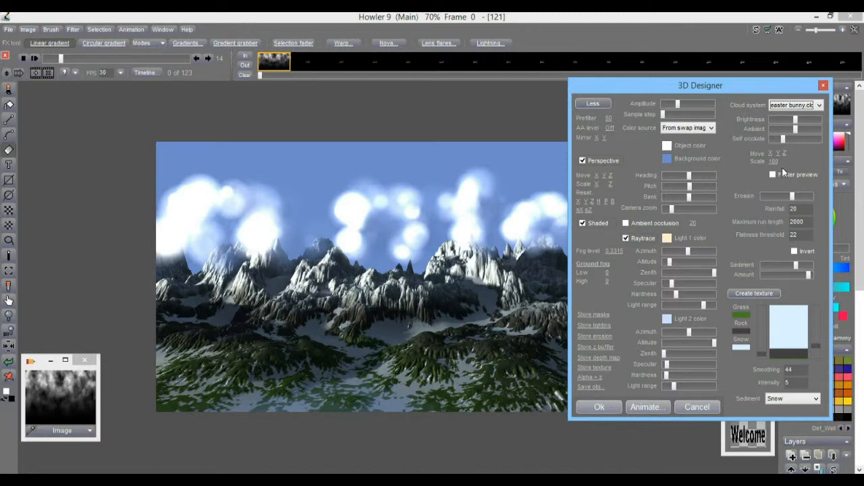
- Position the cloud text above the mountains and scale it to 0.7
drag(783, 153, 794, 153)
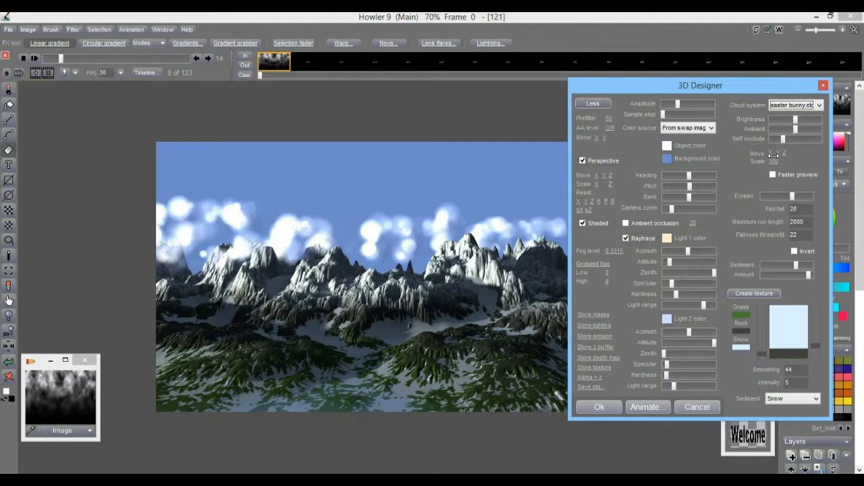
drag(770, 153, 710, 169)
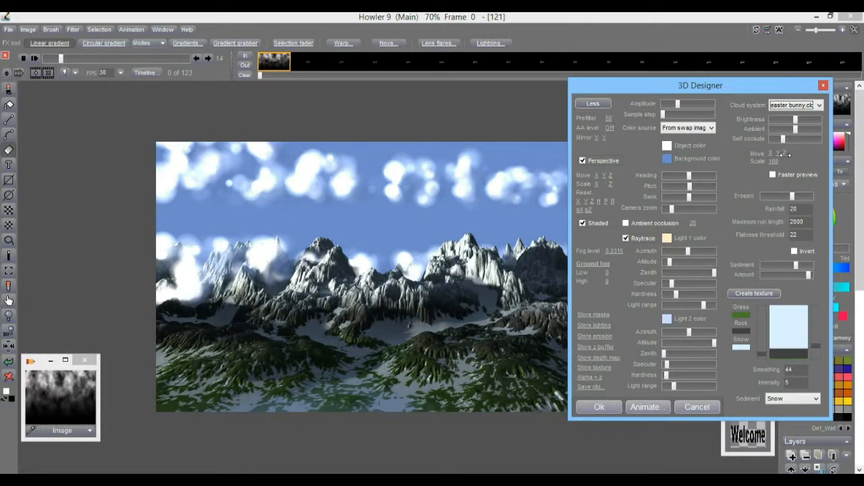
drag(775, 162, 753, 162)
mouse_move(749, 87)
mouse_down()
mouse_move(825, 272)
mouse_move(734, 95)
mouse_move(804, 131)
mouse_move(764, 83)
mouse_move(752, 86)
mouse_up()
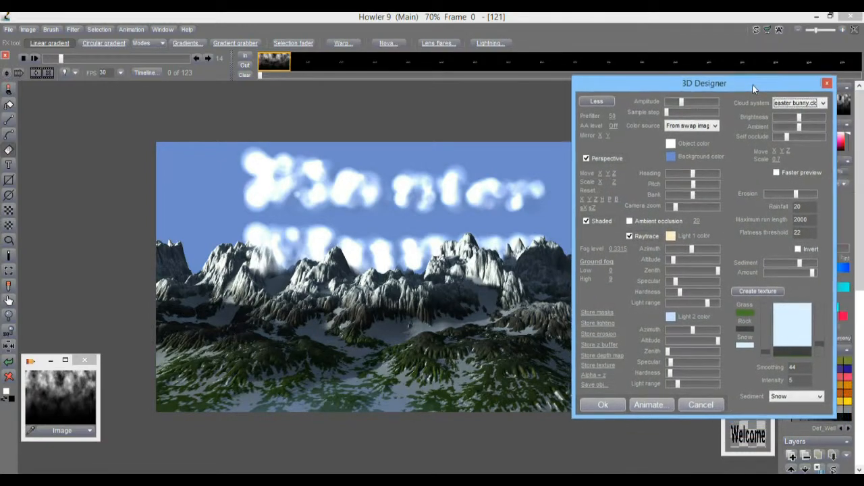
- Lower the clouds' brightness and ambient slightly, and set Light 1's azimuth close to its maximum
mouse_move(787, 116)
mouse_down()
mouse_move(780, 138)
mouse_move(790, 119)
mouse_up()
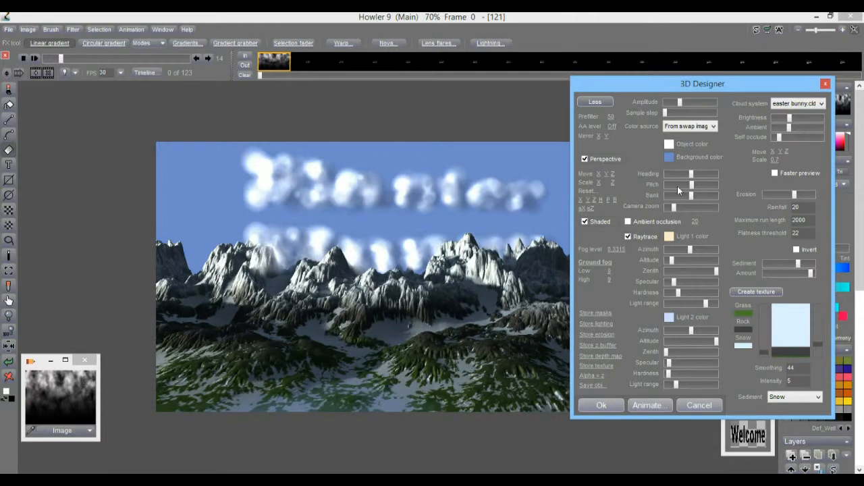
drag(693, 246, 713, 253)
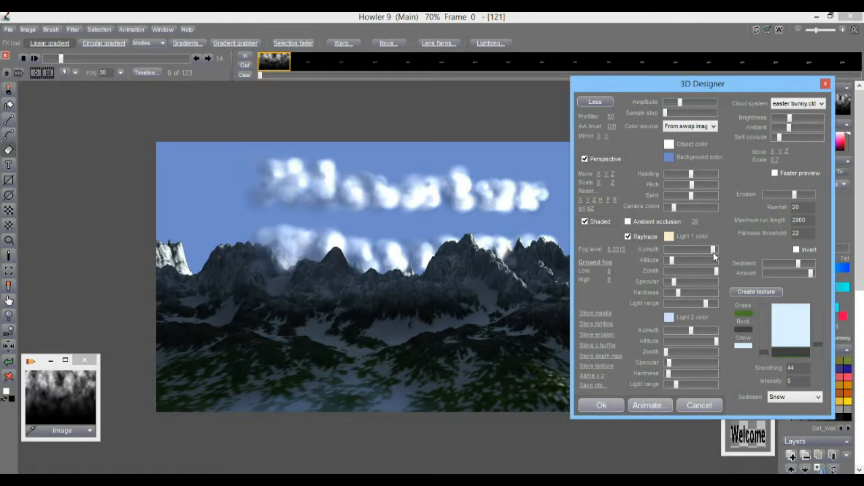
drag(572, 88, 23, 105)
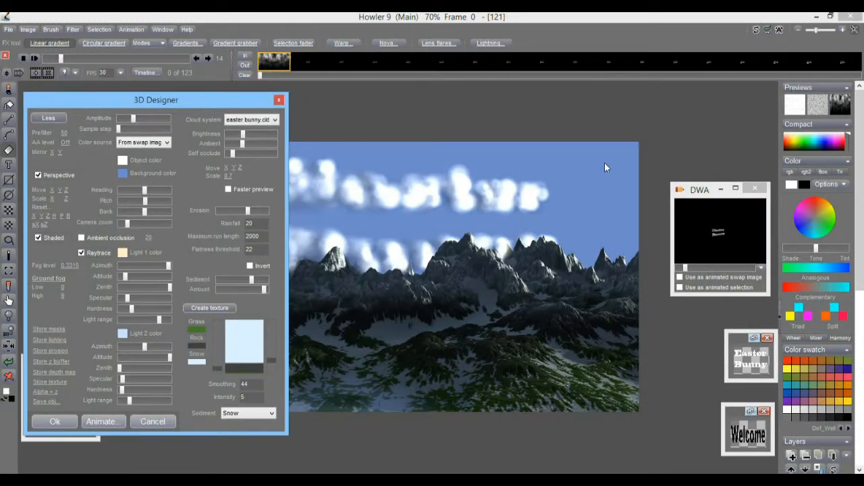
- Reposition the cloud text above the mountain peaks and set its scale to 0.49
drag(162, 105, 135, 86)
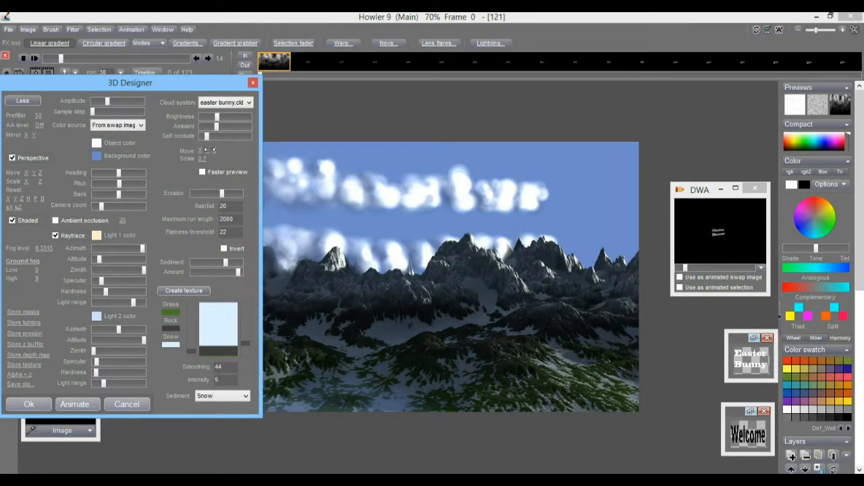
mouse_move(207, 151)
mouse_down()
mouse_move(77, 165)
mouse_move(213, 159)
mouse_up()
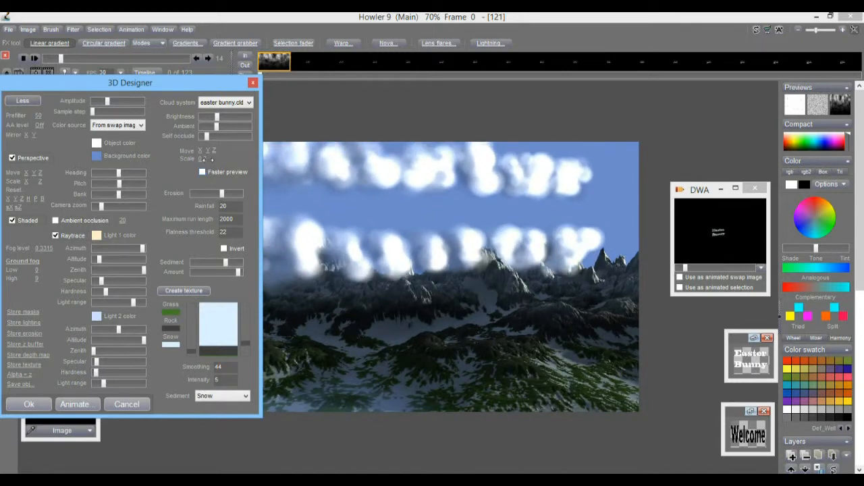
drag(197, 159, 187, 161)
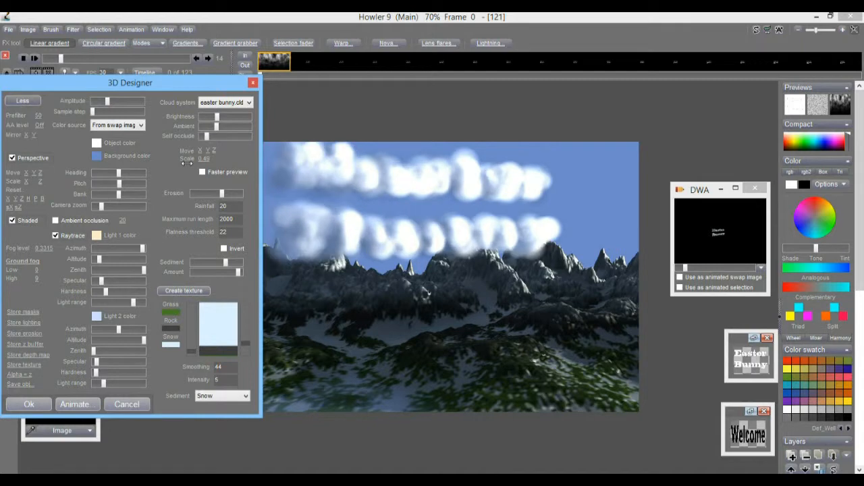
- Darken the clouds by lowering their brightness and ambient, and fine-tune both slightly back up
mouse_move(217, 117)
mouse_down()
mouse_move(209, 127)
mouse_move(206, 121)
mouse_up()
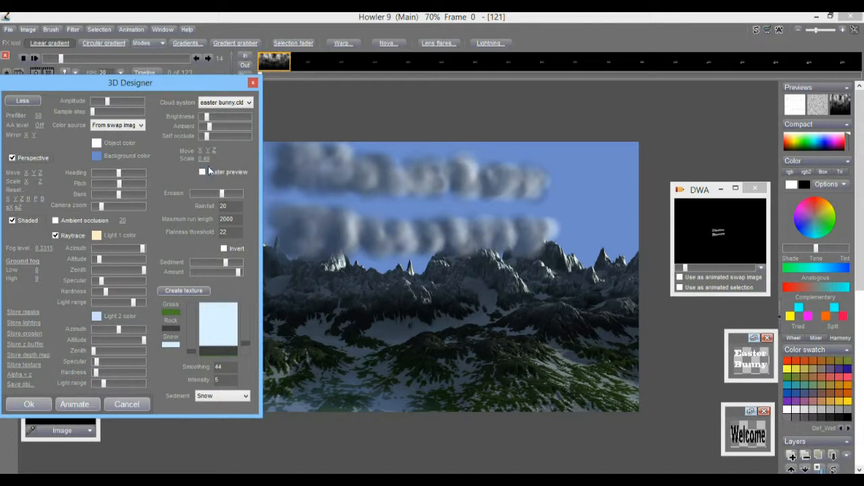
drag(232, 157, 196, 164)
mouse_move(156, 86)
mouse_down()
mouse_move(104, 75)
mouse_move(79, 119)
mouse_move(177, 65)
mouse_move(161, 84)
mouse_up()
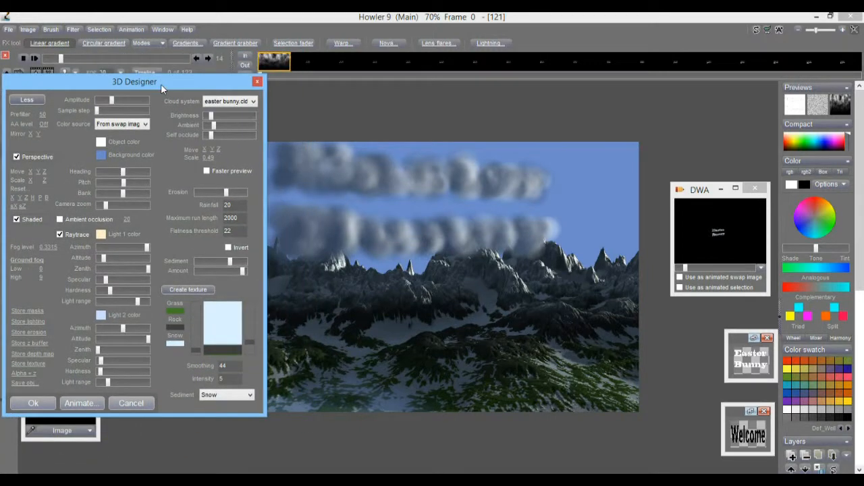
drag(212, 118, 214, 116)
click(216, 126)
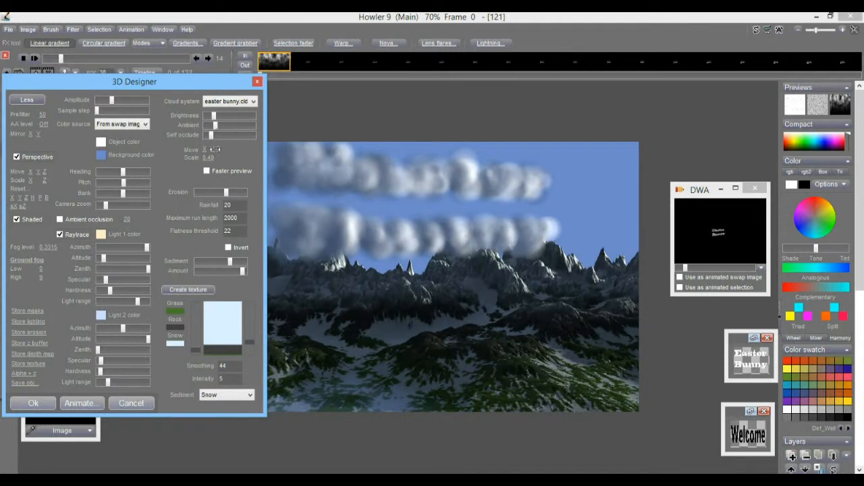
- Lower the cloud text toward the peaks and shift it left over the mountain range
drag(205, 150, 166, 151)
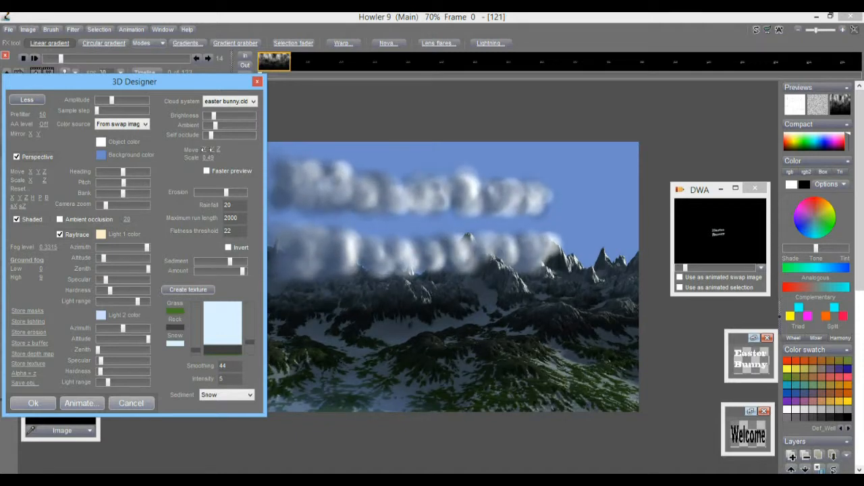
drag(207, 149, 188, 158)
drag(160, 83, 566, 150)
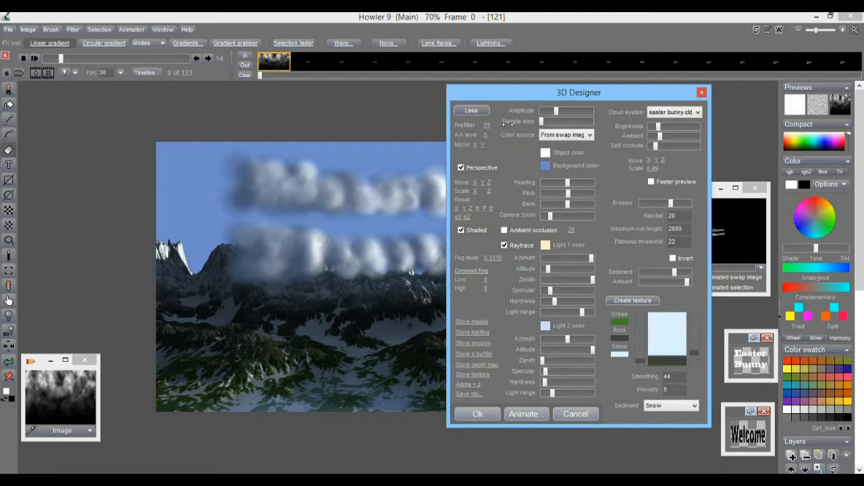
- Adjust the terrain's prefilter, set the AA level to 5, and render the scene to the canvas
drag(558, 121, 551, 123)
drag(427, 126, 366, 127)
drag(443, 125, 475, 126)
click(478, 415)
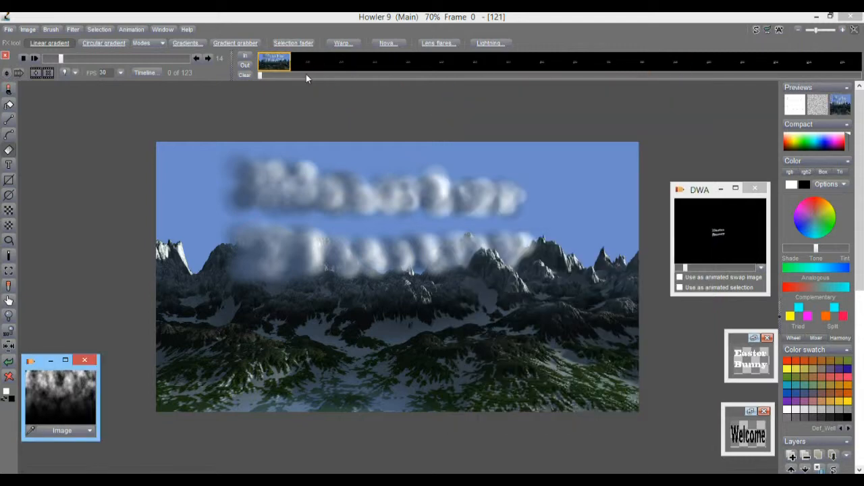
- Store a copy of the rendered image, free the animation, and close the animation controls
click(28, 29)
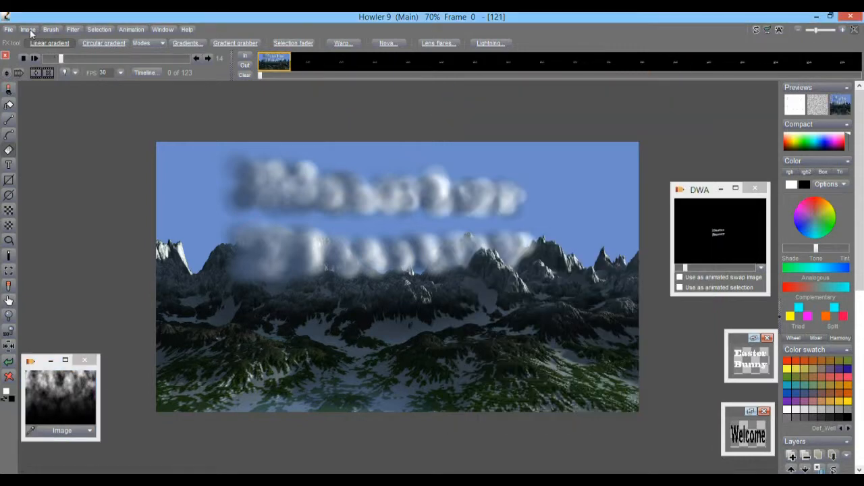
click(91, 98)
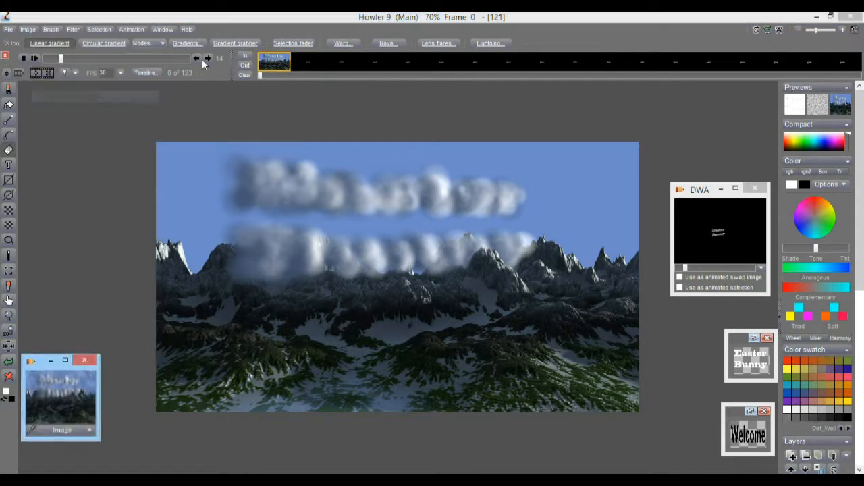
click(137, 31)
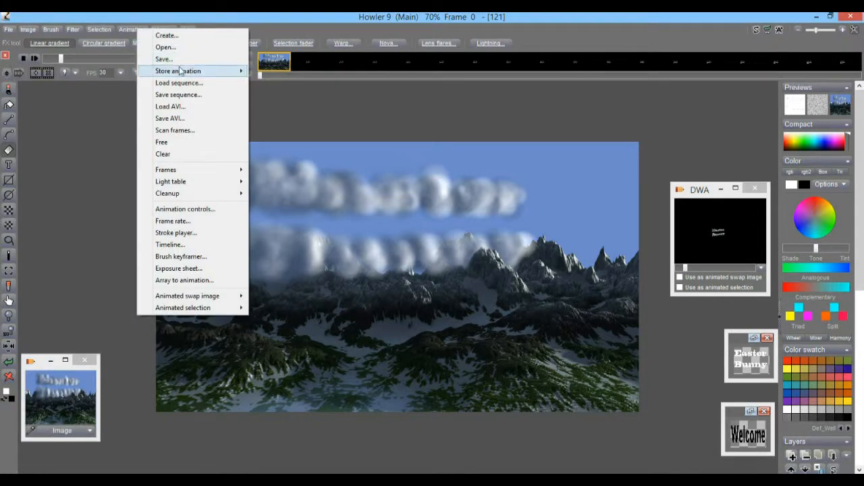
click(169, 142)
click(387, 301)
click(5, 56)
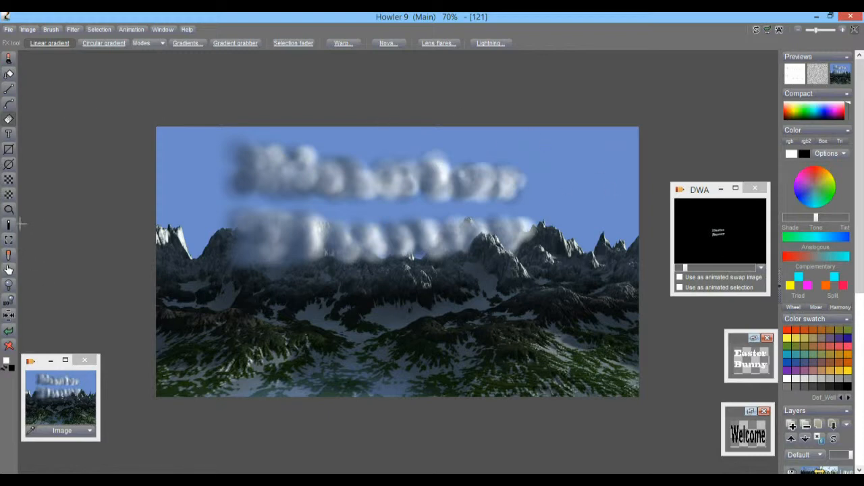
- Start the Lens flare tool with the teal preset that has a bright white star
right_click(9, 120)
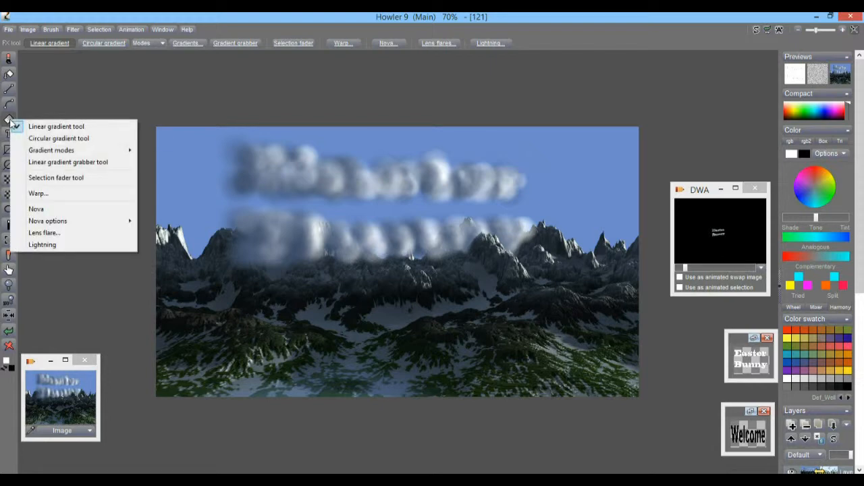
click(60, 234)
drag(347, 54, 177, 65)
mouse_move(262, 214)
mouse_down()
mouse_move(306, 215)
mouse_move(274, 217)
mouse_up()
click(266, 189)
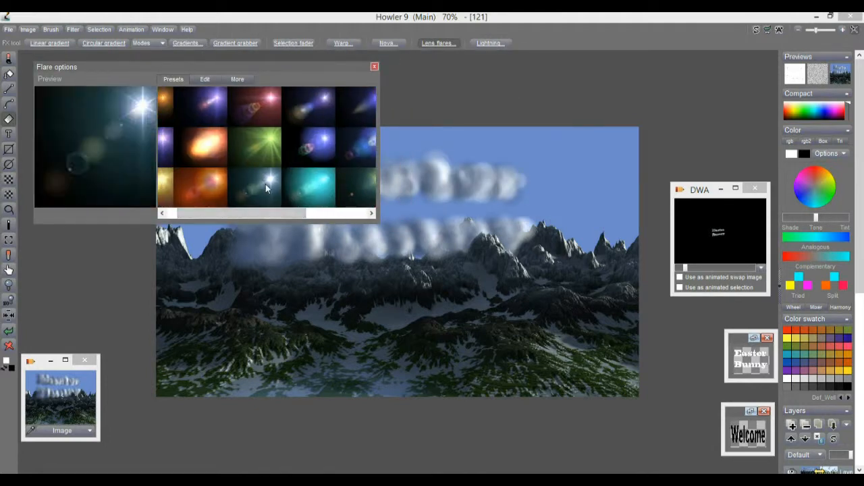
- Undo a first lens flare in the sky right of the clouds and place it at the image's right edge instead
drag(594, 179, 669, 134)
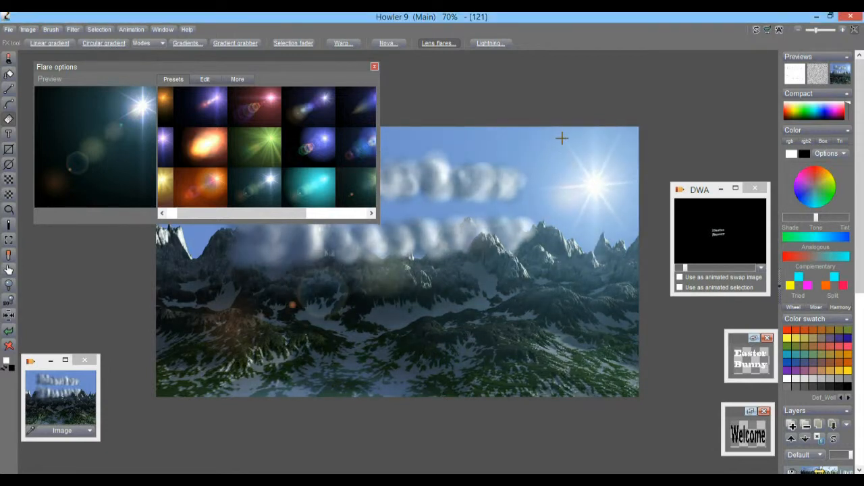
key(ctrl+z)
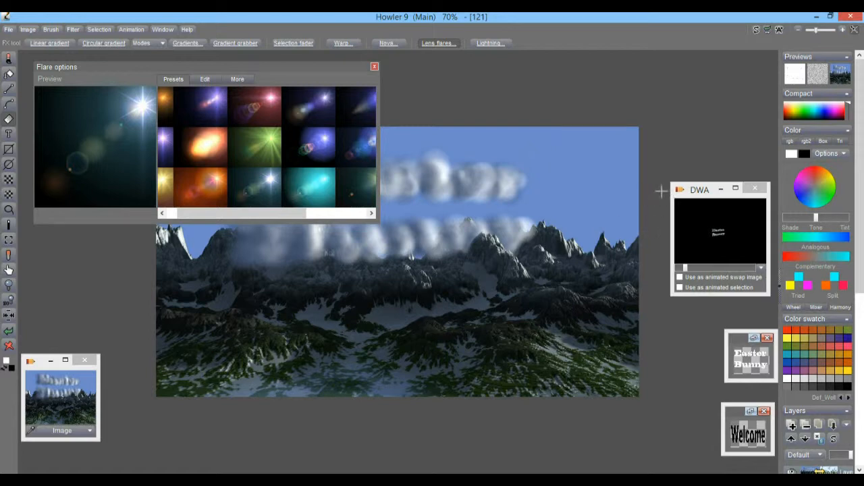
drag(654, 175, 727, 127)
drag(192, 60, 188, 303)
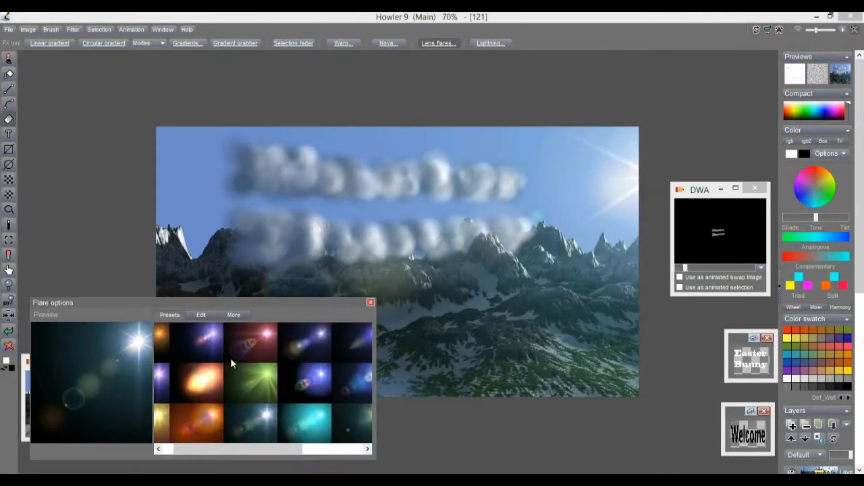
- Add a green ray flare and an orange glow flare over the star flare at the sky's right edge
click(265, 379)
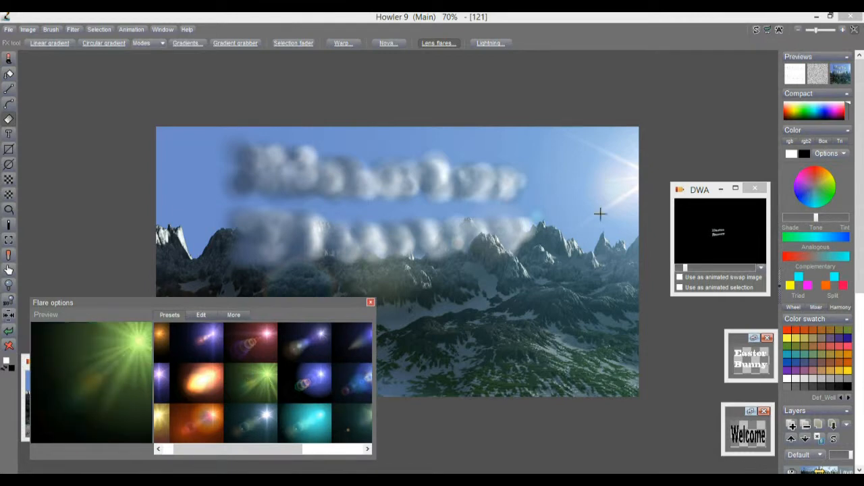
mouse_move(656, 179)
mouse_down()
mouse_move(671, 139)
mouse_move(698, 112)
mouse_move(667, 173)
mouse_up()
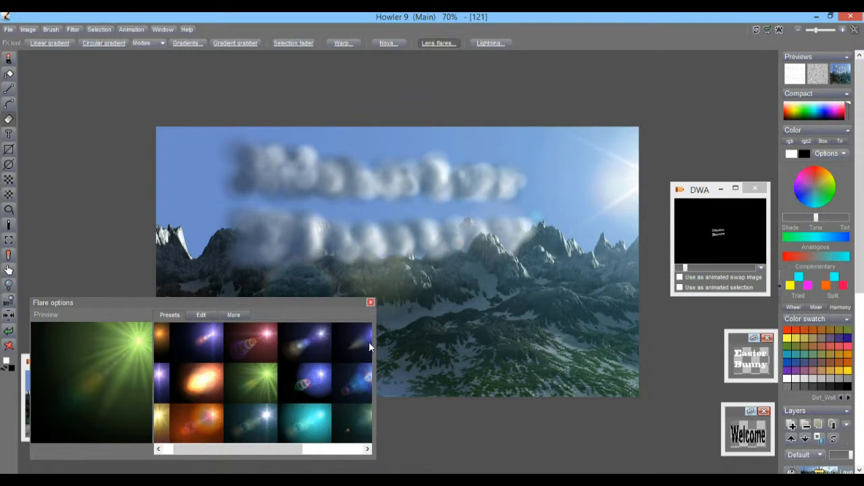
click(206, 382)
drag(655, 179, 671, 152)
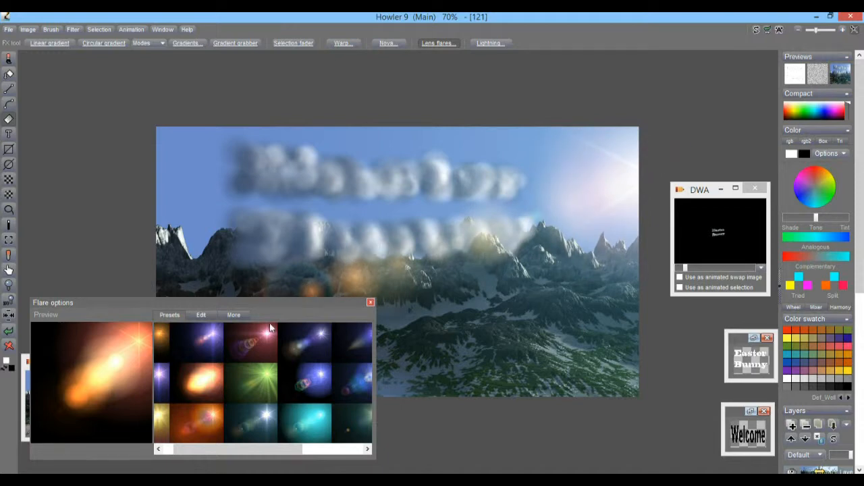
- Undo the orange glow flare and toggle the undo to compare the image with and without the flares
drag(132, 308, 491, 298)
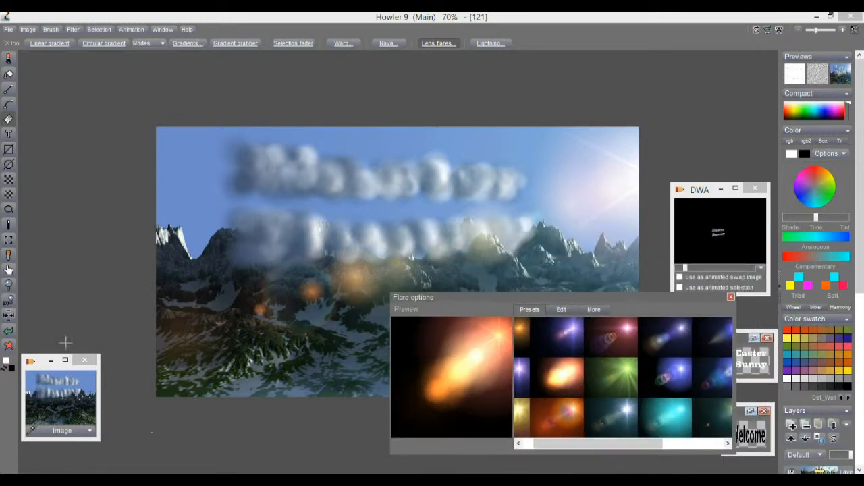
click(9, 332)
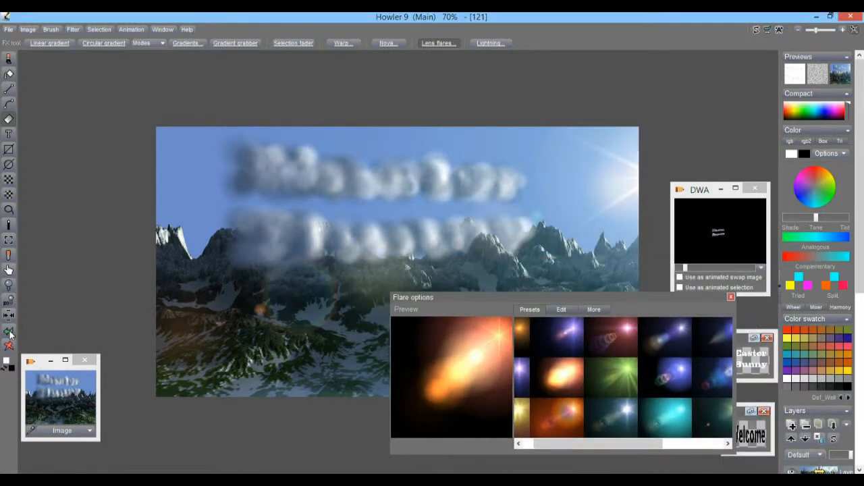
click(10, 331)
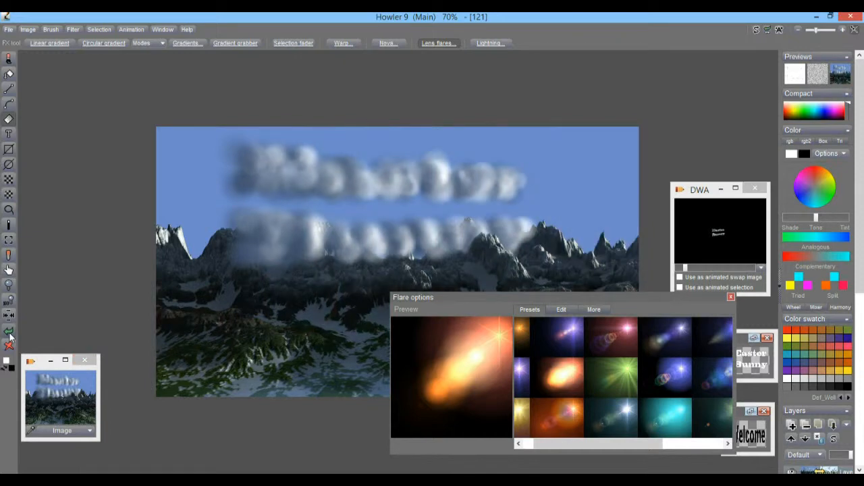
click(9, 334)
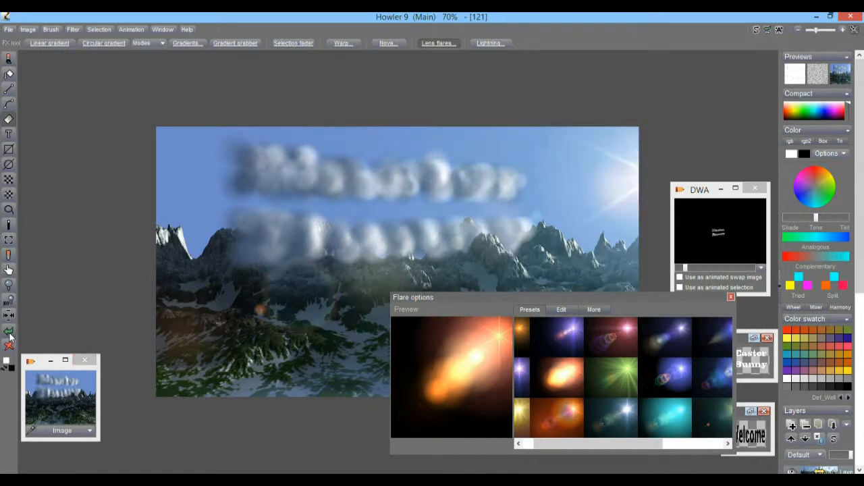
- Store a copy of the flared image beside the original render and undo the flares on the canvas
click(30, 29)
click(61, 93)
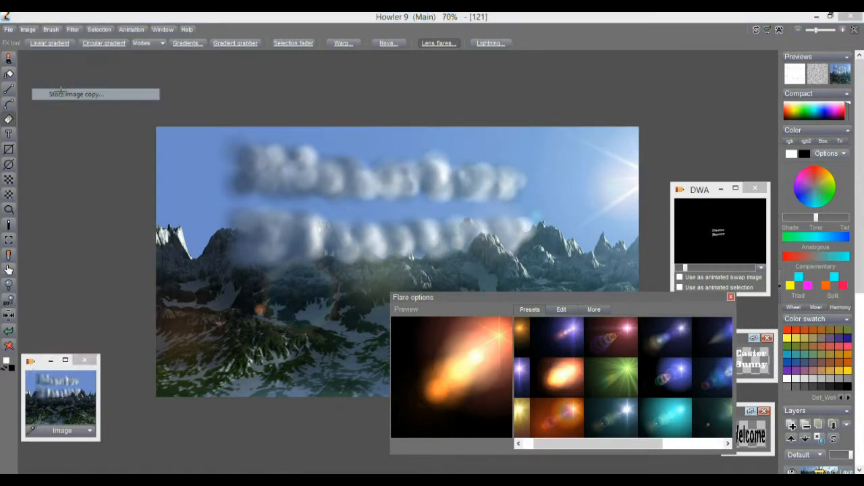
drag(42, 363, 44, 269)
drag(578, 297, 341, 330)
click(8, 330)
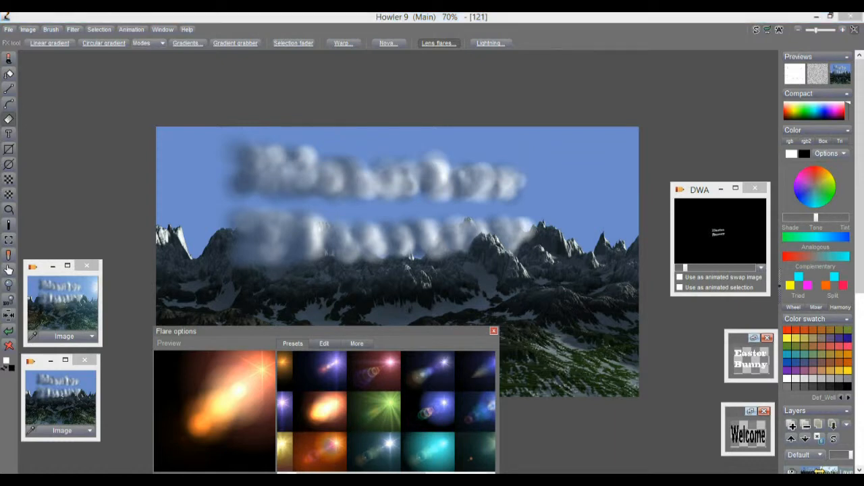
- Choose the pink flare preset and place it at the right edge of the sky
drag(396, 337, 286, 160)
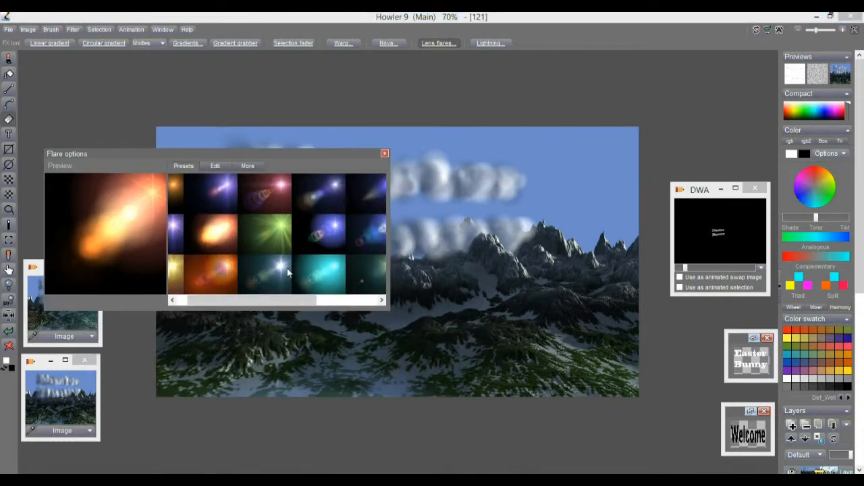
drag(302, 304, 335, 300)
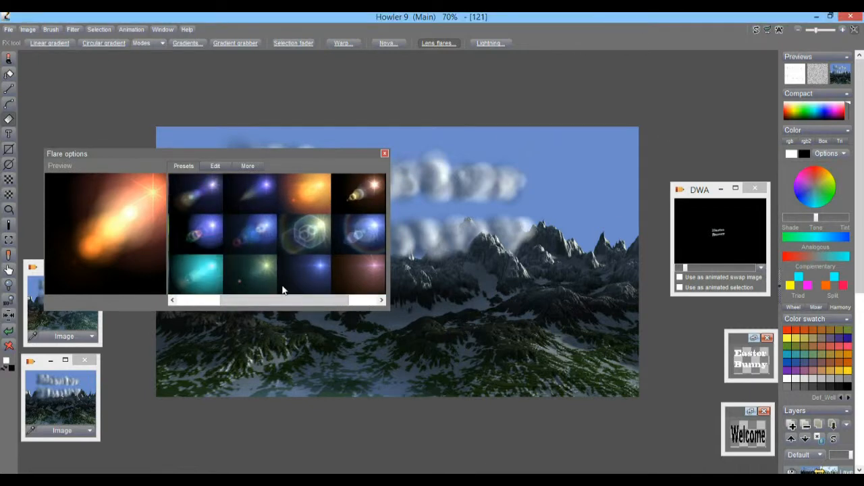
click(361, 274)
drag(261, 152, 258, 33)
drag(635, 189, 665, 146)
- Layer the blue ringed flare and the hexagonal green flare over the pink one at the sky's right edge
click(361, 117)
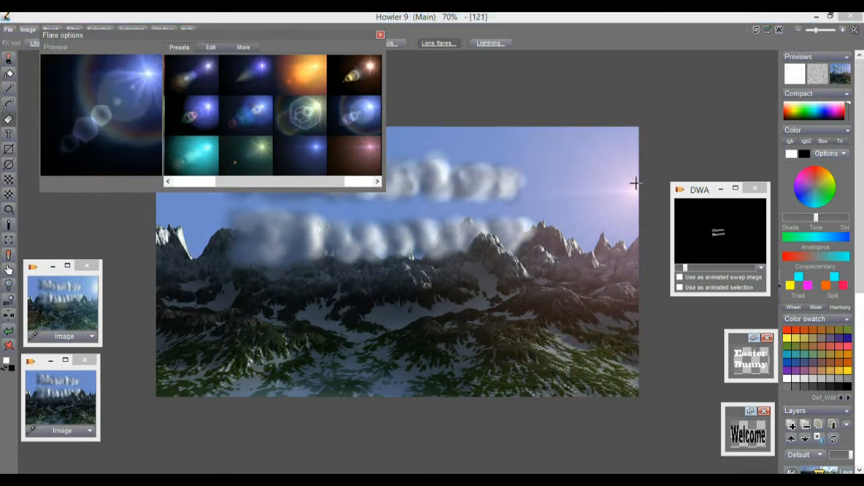
drag(635, 190, 659, 158)
click(316, 112)
drag(648, 194, 665, 144)
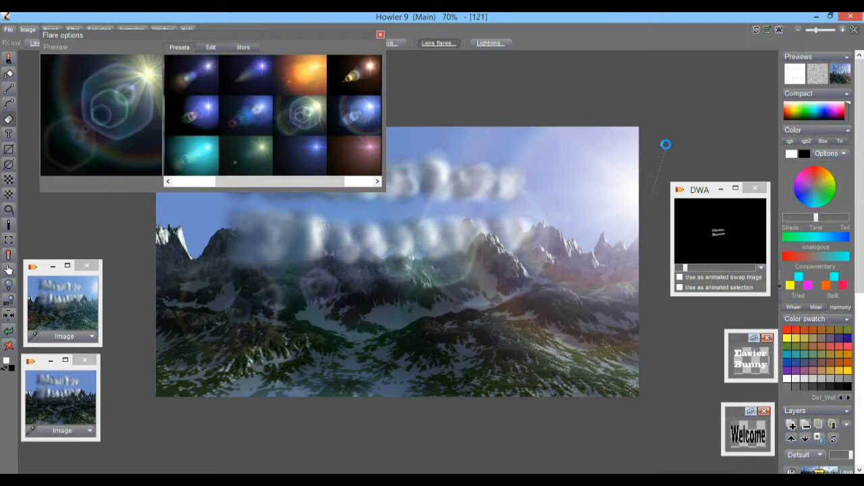
- Add the dark green flare with a small orange spot at the right edge of the sky
click(317, 150)
click(249, 151)
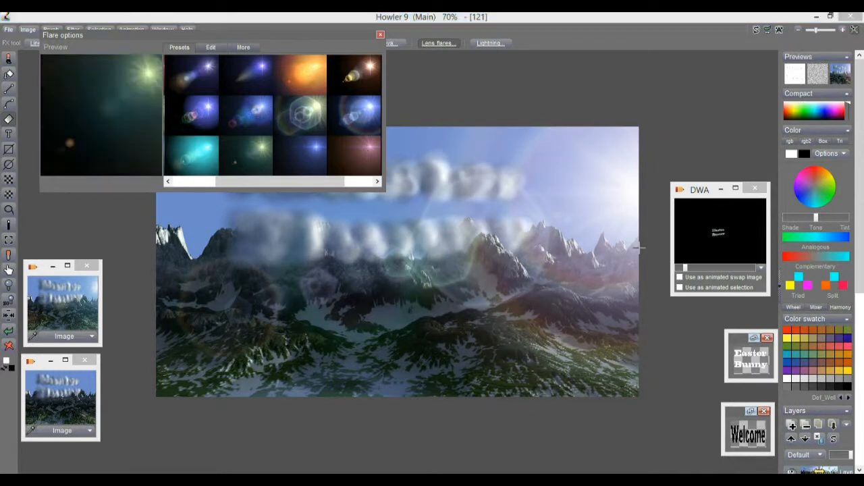
drag(633, 196, 663, 173)
- Close the flare options and examine the flared mountain image up close
drag(265, 33, 706, 303)
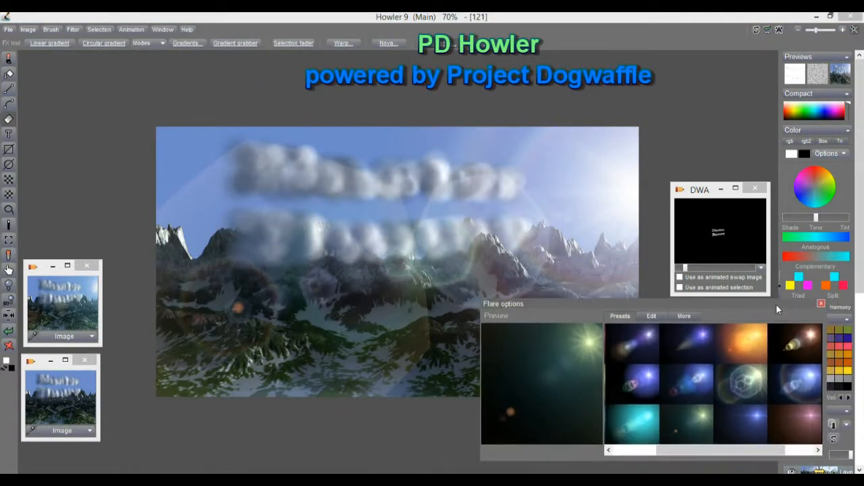
click(821, 303)
drag(466, 240, 385, 369)
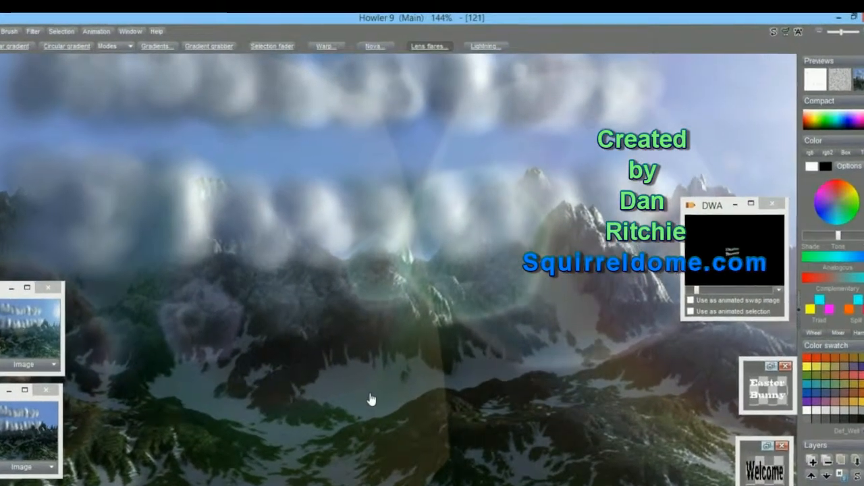